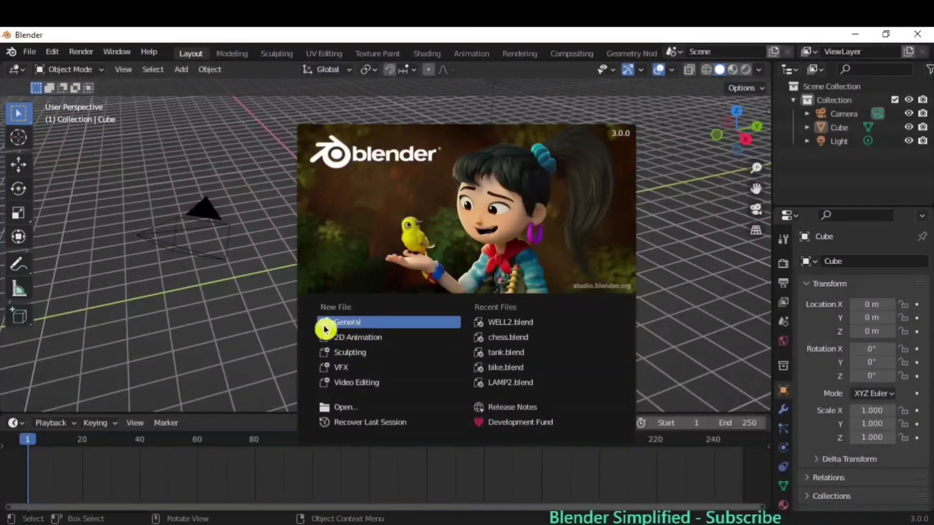
Step: Dismiss the Blender splash screen
{"action": "left_click", "coordinate": [267, 332]}
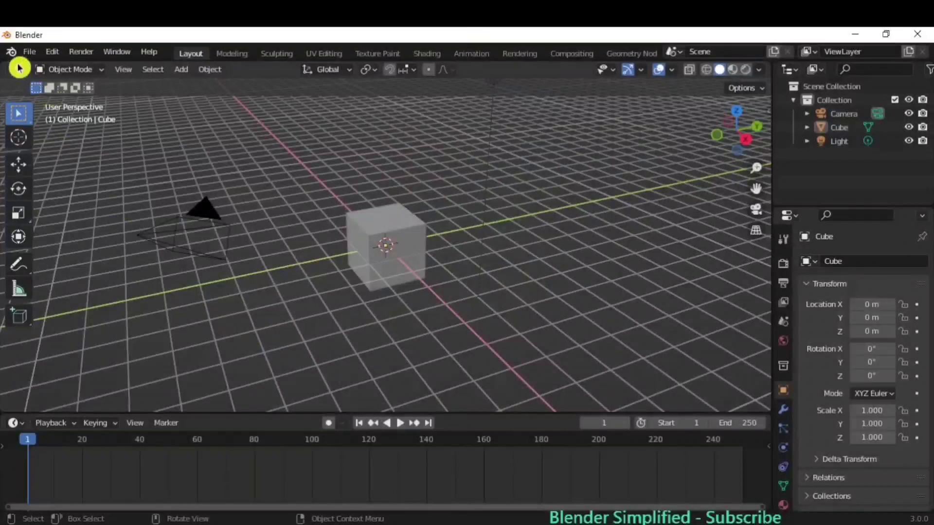
{"action": "left_click", "coordinate": [29, 51]}
{"action": "mouse_move", "coordinate": [48, 67]}
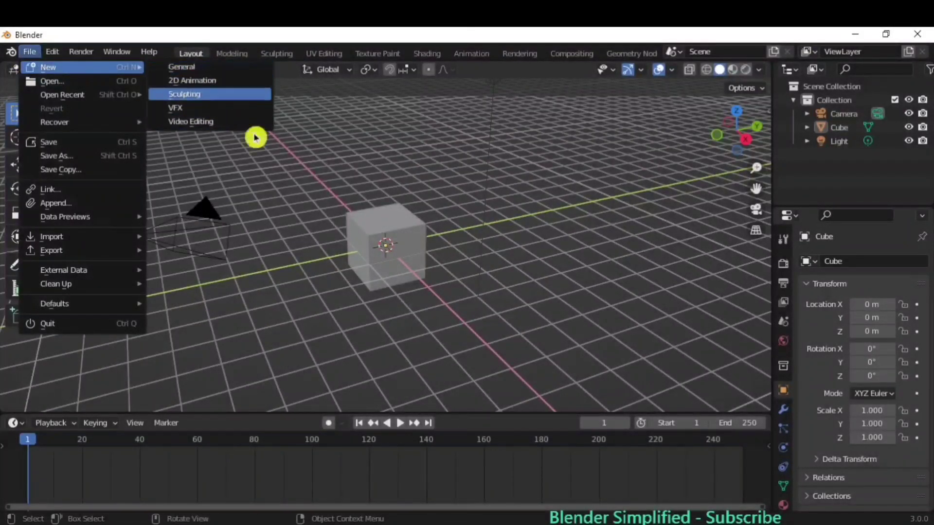
Step: Set the interface Resolution Scale to 1.40 in Preferences and close the window
{"action": "left_click", "coordinate": [53, 51]}
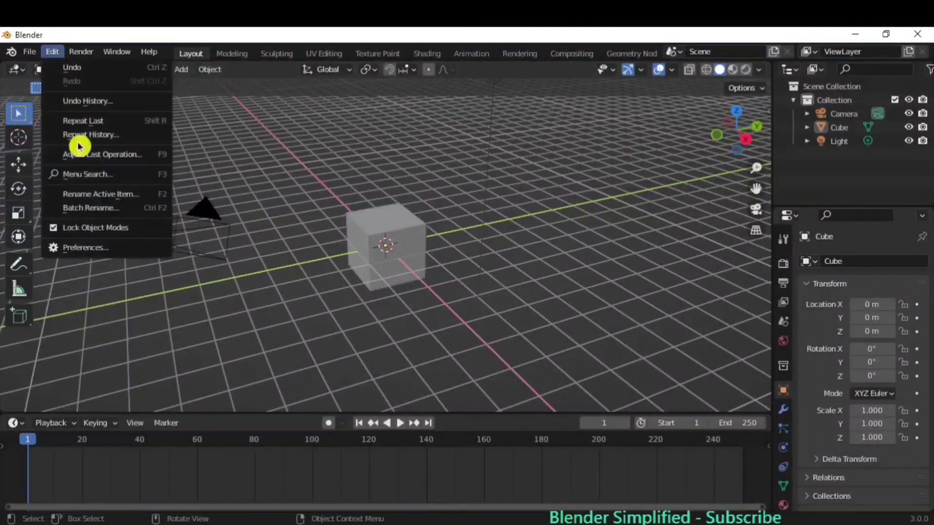
{"action": "left_click", "coordinate": [106, 250]}
{"action": "left_click", "coordinate": [48, 85]}
{"action": "left_click", "coordinate": [347, 102]}
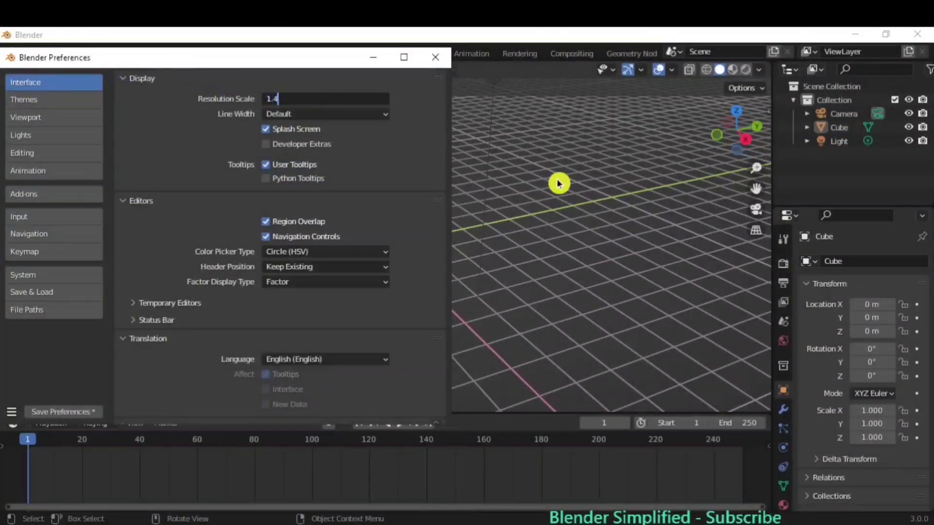
{"action": "key", "text": "Return"}
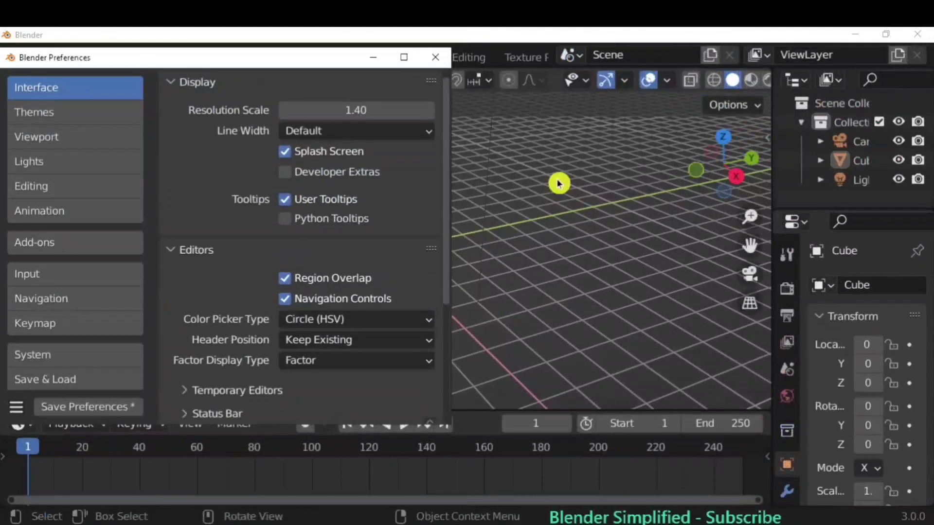
{"action": "left_click", "coordinate": [435, 57]}
{"action": "scroll", "coordinate": [416, 273], "scroll_direction": "down", "scroll_amount": 5}
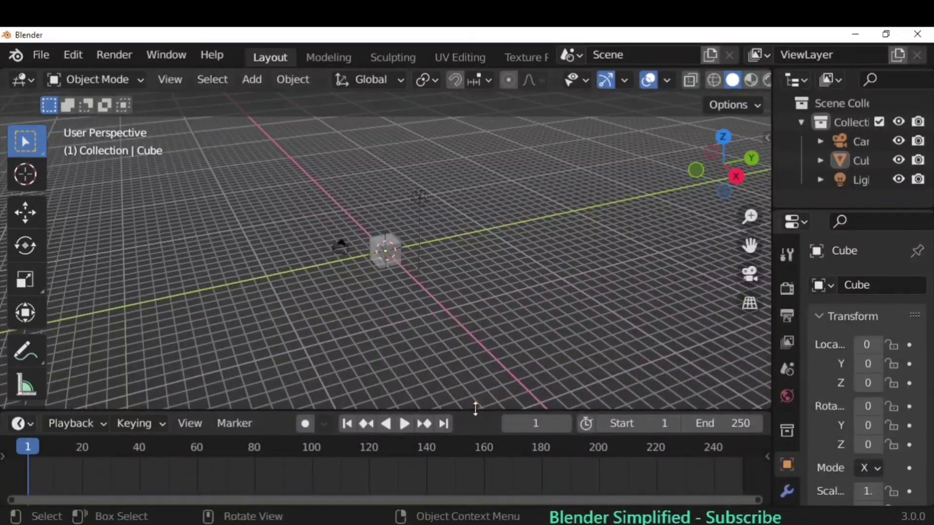
Step: Resize the timeline, widen the outliner and properties panels, and heighten the outliner
{"action": "left_click_drag", "start_coordinate": [477, 417], "coordinate": [534, 427]}
{"action": "left_click_drag", "start_coordinate": [769, 353], "coordinate": [738, 341]}
{"action": "left_click_drag", "start_coordinate": [822, 208], "coordinate": [824, 229]}
Step: Close the timeline area so the 3D viewport fills the lower screen
{"action": "right_click", "coordinate": [266, 459]}
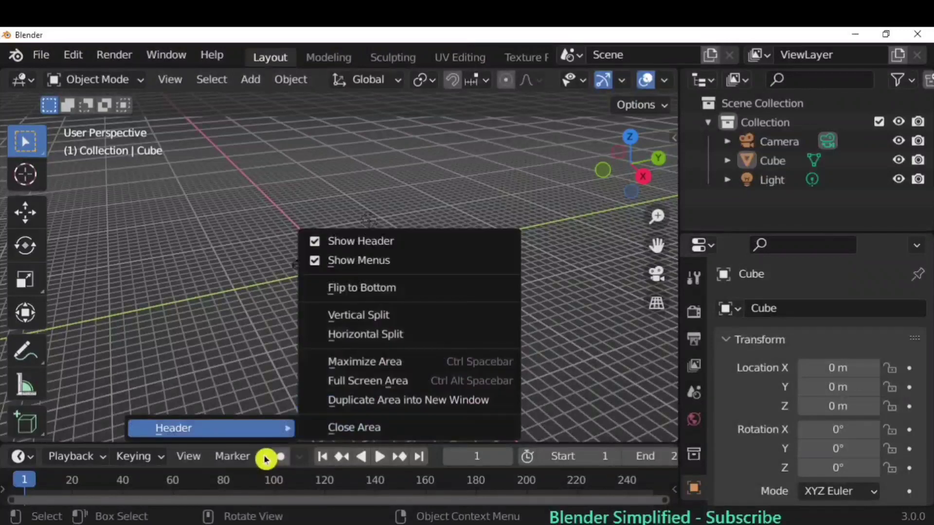
{"action": "left_click", "coordinate": [359, 429]}
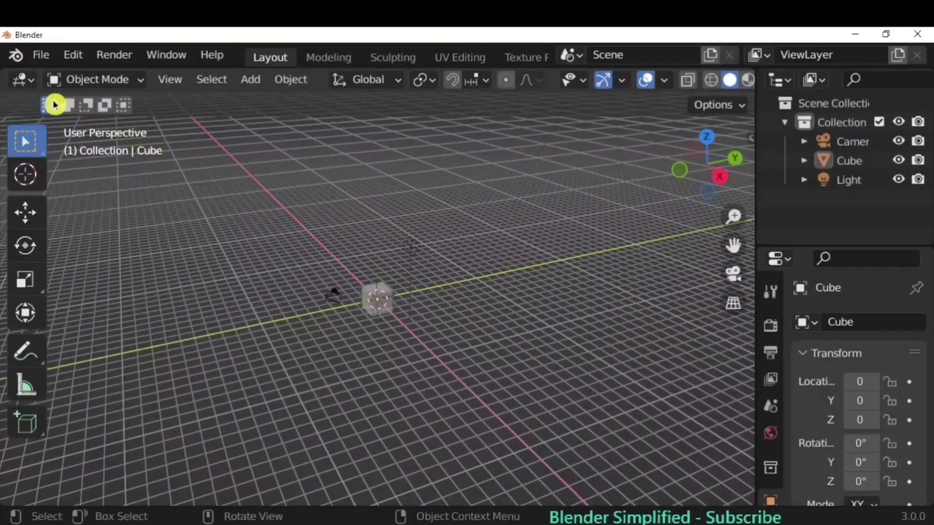
{"action": "left_click", "coordinate": [22, 80]}
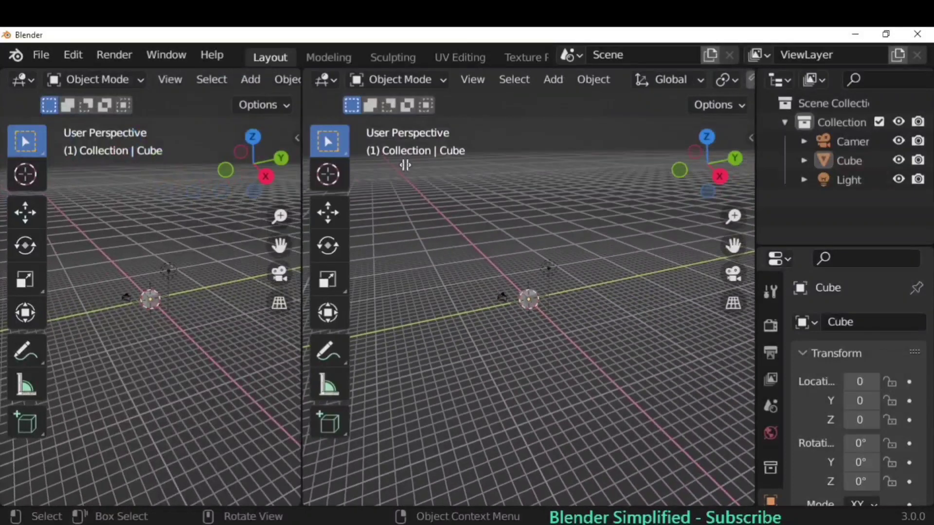
Step: Split the 3D viewport into side-by-side areas, then join them back into one
{"action": "left_click", "coordinate": [434, 180]}
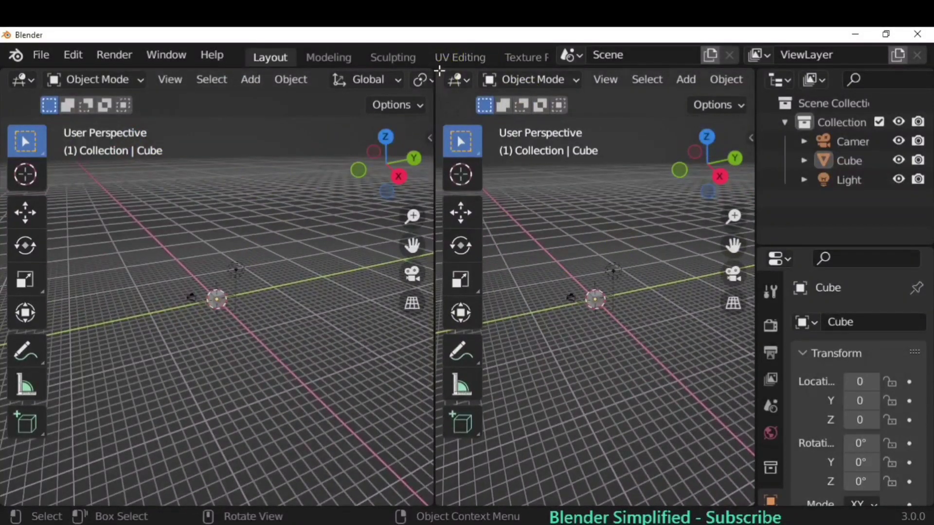
{"action": "left_click_drag", "start_coordinate": [437, 74], "coordinate": [639, 166]}
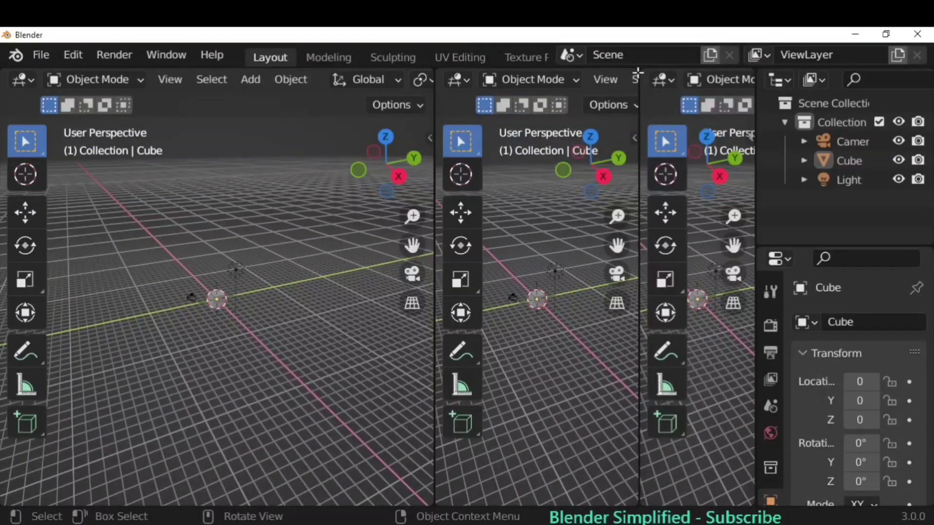
{"action": "left_click_drag", "start_coordinate": [637, 73], "coordinate": [589, 80]}
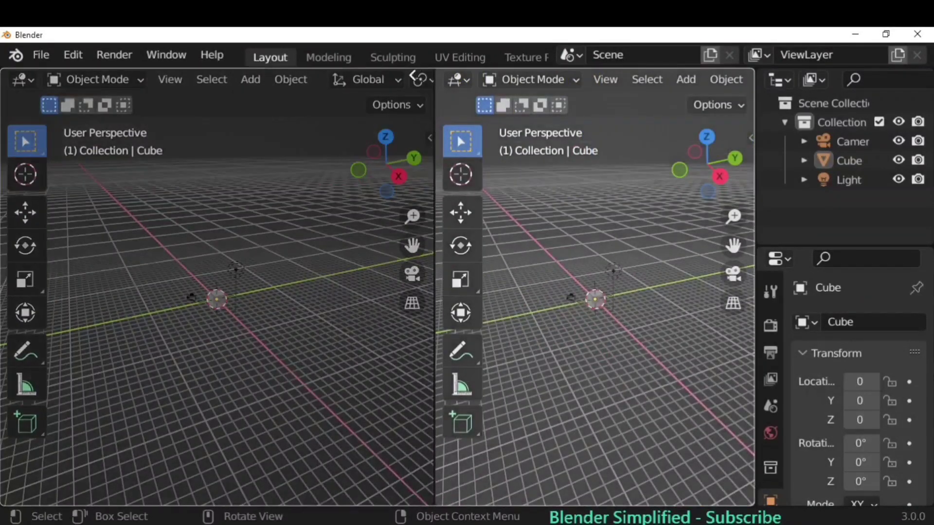
{"action": "left_click_drag", "start_coordinate": [413, 77], "coordinate": [483, 95]}
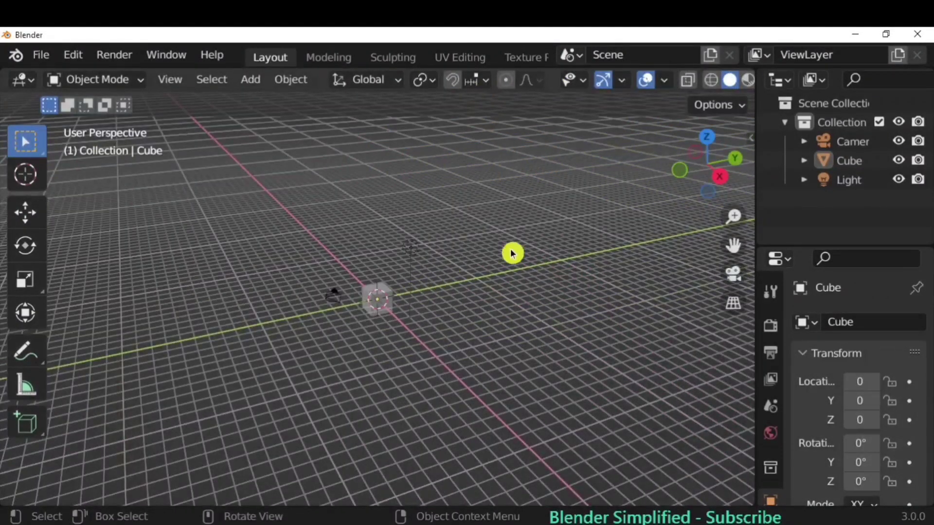
Step: Widen the outliner and properties panels and try docking the outliner across the top
{"action": "left_click_drag", "start_coordinate": [757, 196], "coordinate": [709, 195]}
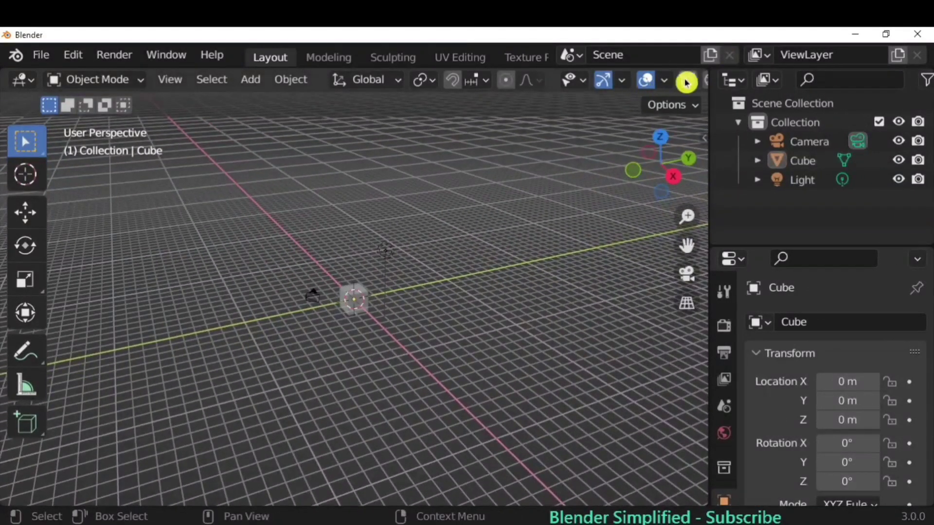
{"action": "left_click_drag", "start_coordinate": [711, 76], "coordinate": [672, 85]}
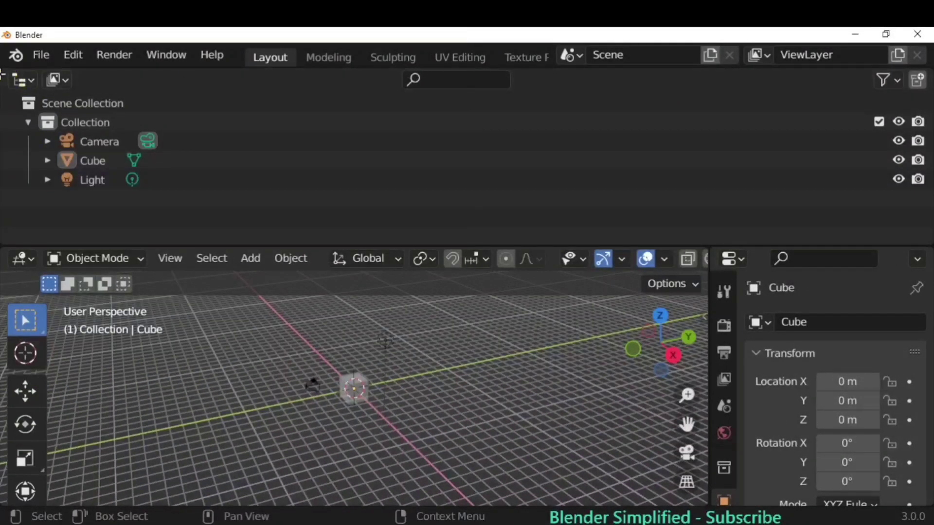
{"action": "left_click_drag", "start_coordinate": [2, 73], "coordinate": [341, 97]}
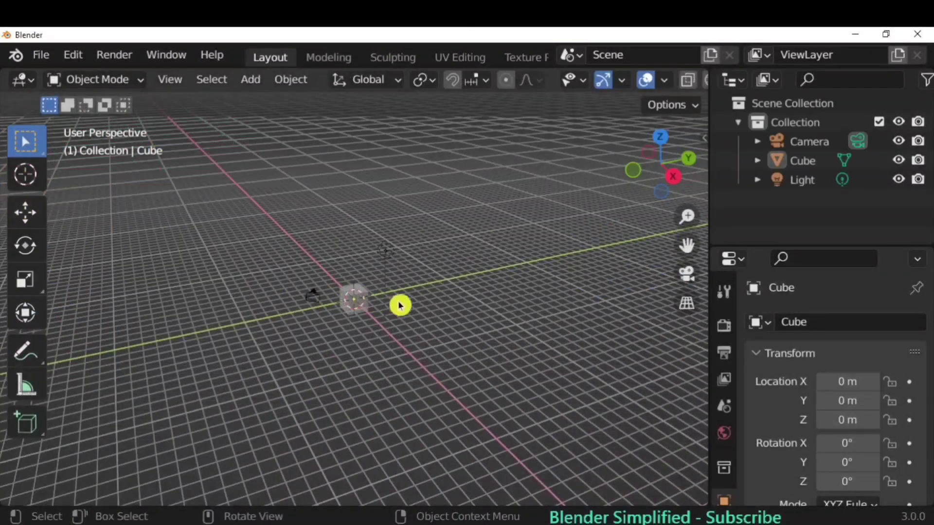
{"action": "scroll", "coordinate": [400, 304], "scroll_direction": "up", "scroll_amount": 3}
Step: Select the camera, then the cube, and finally the light, orbiting around the cube
{"action": "left_click", "coordinate": [204, 261]}
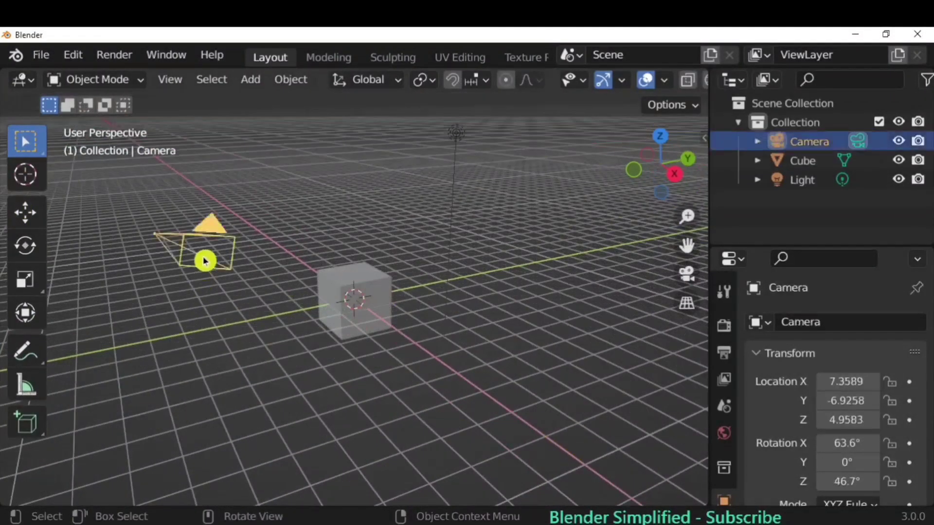
{"action": "left_click", "coordinate": [358, 323]}
{"action": "left_click", "coordinate": [452, 197]}
{"action": "left_click", "coordinate": [21, 80]}
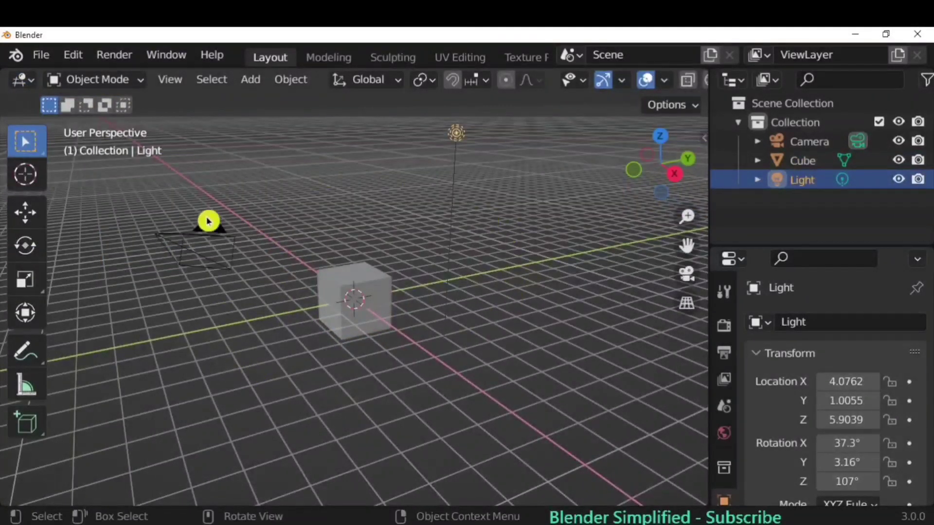
{"action": "middle_click_drag", "start_coordinate": [357, 309], "coordinate": [433, 342]}
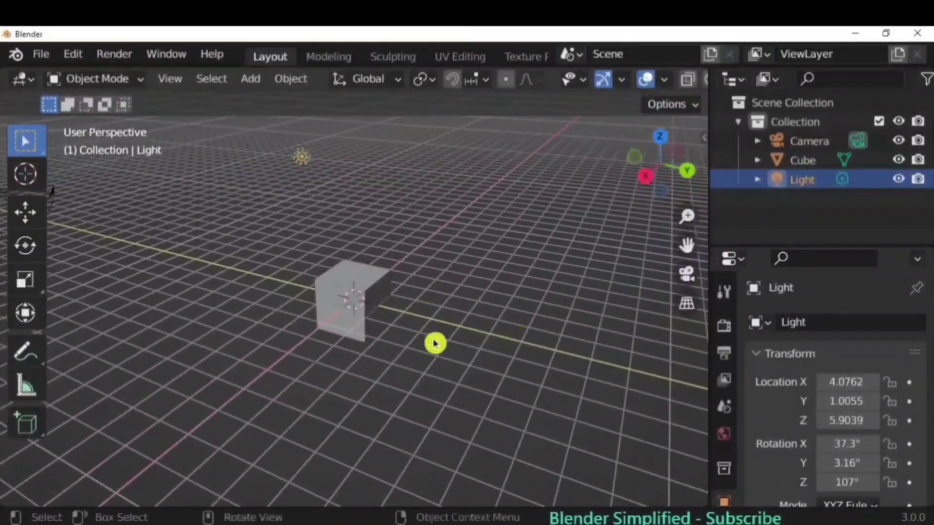
{"action": "middle_click_drag", "start_coordinate": [335, 375], "coordinate": [322, 345]}
{"action": "scroll", "coordinate": [415, 331], "scroll_direction": "down", "scroll_amount": 4}
{"action": "scroll", "coordinate": [415, 331], "scroll_direction": "up", "scroll_amount": 5}
{"action": "scroll", "coordinate": [415, 331], "scroll_direction": "down", "scroll_amount": 5}
{"action": "scroll", "coordinate": [414, 333], "scroll_direction": "up", "scroll_amount": 4}
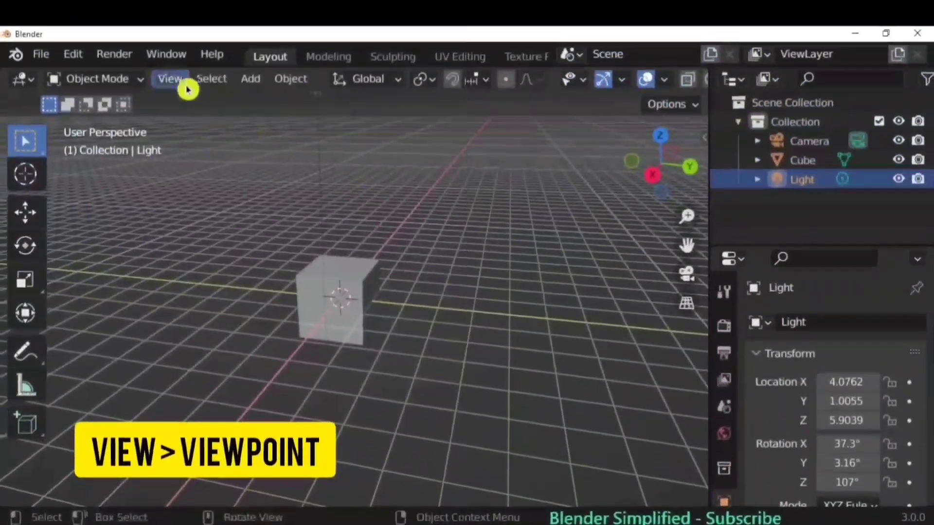
Step: Switch to the Front and then Top orthographic views via View > Viewpoint
{"action": "left_click", "coordinate": [182, 83]}
{"action": "mouse_move", "coordinate": [236, 294]}
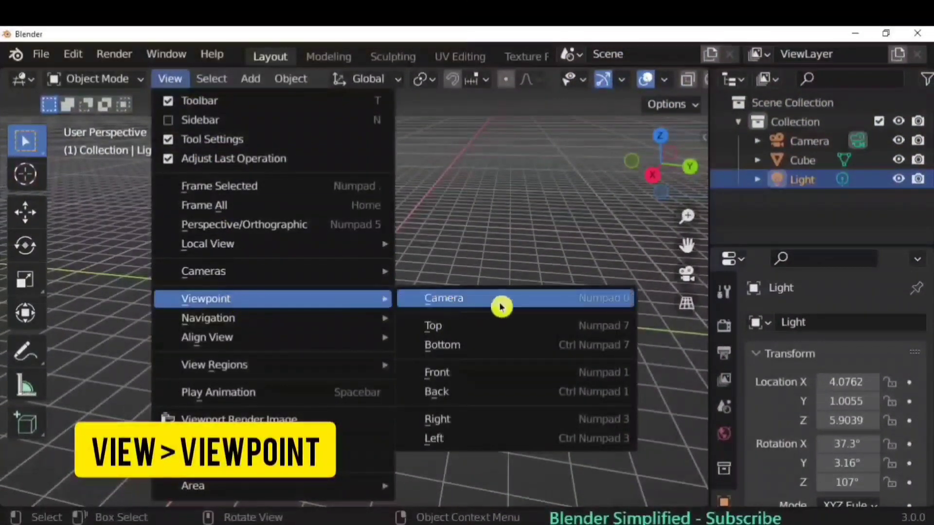
{"action": "left_click", "coordinate": [506, 375]}
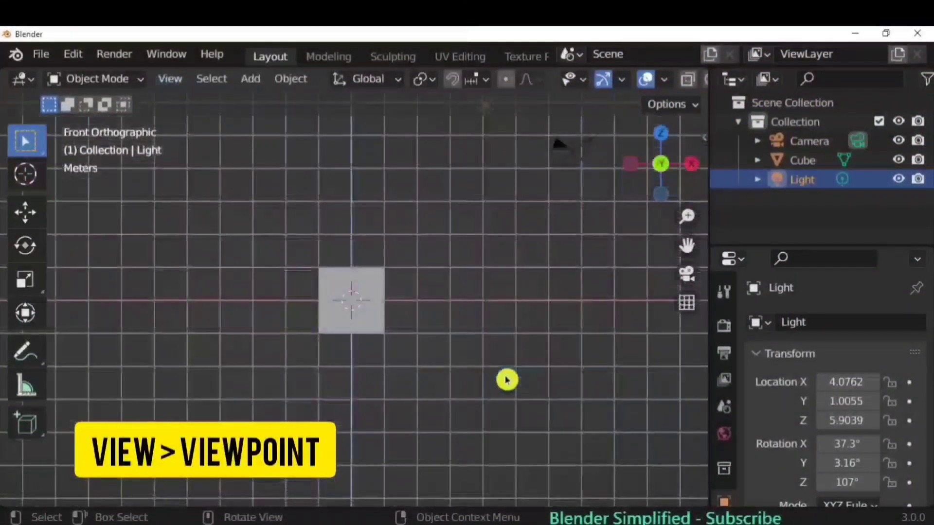
{"action": "left_click", "coordinate": [170, 79]}
{"action": "mouse_move", "coordinate": [365, 305]}
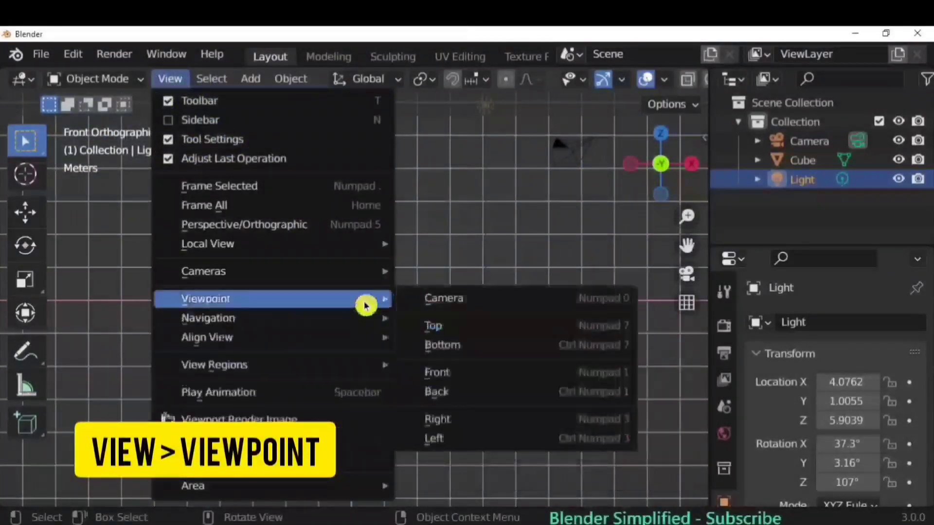
{"action": "left_click", "coordinate": [495, 332]}
Step: Use the navigation gizmo to jump between Left, Right, Top and Front orthographic views
{"action": "left_click", "coordinate": [634, 167]}
{"action": "left_click", "coordinate": [657, 169]}
{"action": "left_click", "coordinate": [661, 133]}
{"action": "left_click", "coordinate": [661, 194]}
{"action": "left_click", "coordinate": [631, 164]}
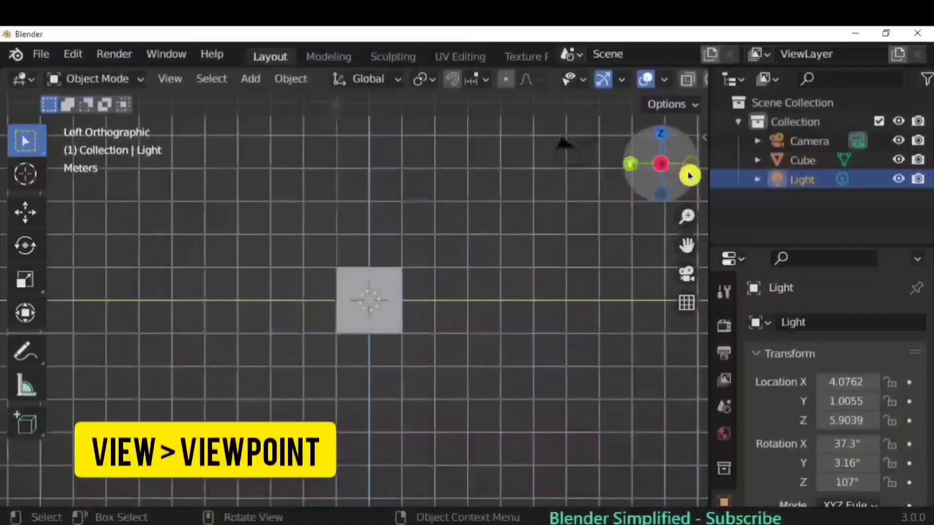
{"action": "left_click", "coordinate": [690, 166]}
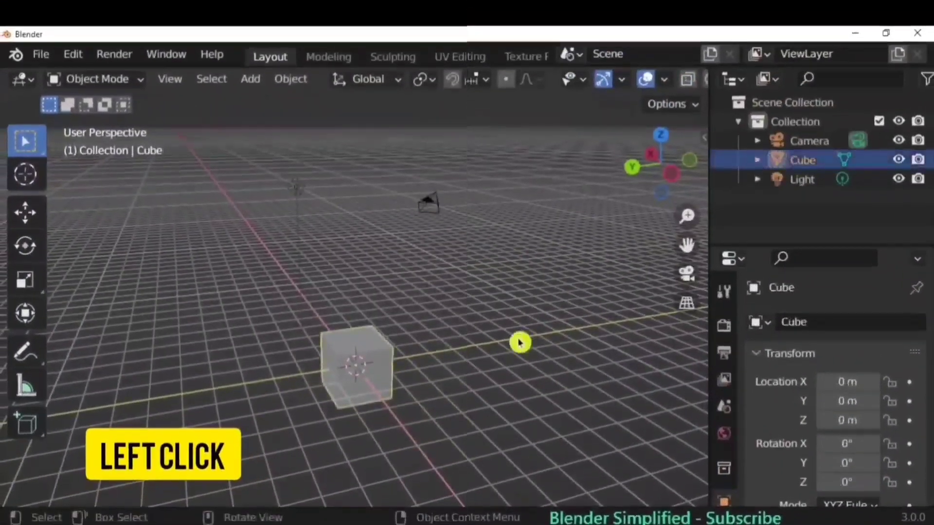
Step: Select the camera, light and cube by clicking and Shift-clicking, then clear and reselect all
{"action": "left_click", "coordinate": [429, 203]}
{"action": "left_click", "coordinate": [301, 194]}
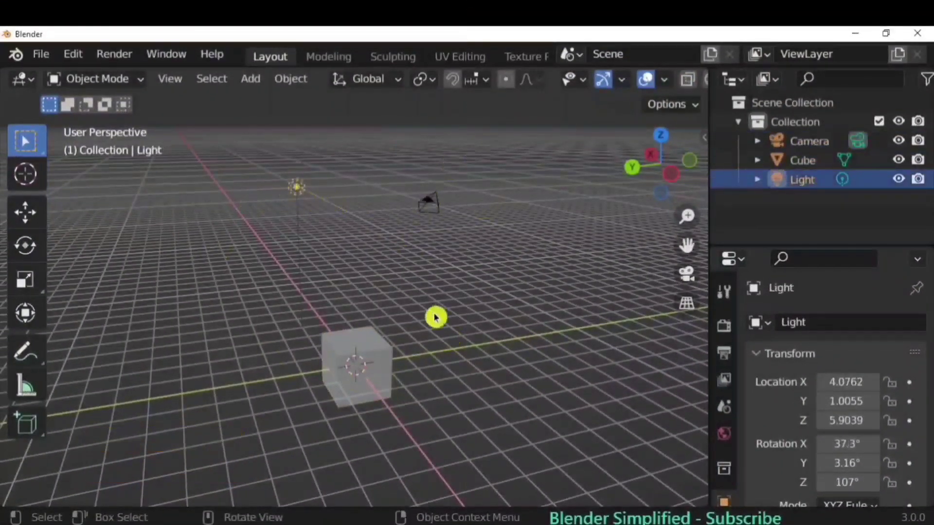
{"action": "left_click", "coordinate": [384, 348], "text": "shift"}
{"action": "left_click", "coordinate": [432, 204], "text": "shift"}
{"action": "left_click", "coordinate": [366, 364], "text": "shift"}
{"action": "left_click", "coordinate": [472, 316]}
{"action": "key", "text": "a"}
Step: Box-select the light, camera and cube together, then leave only the cube selected
{"action": "key", "text": "a"}
{"action": "key", "text": "a"}
{"action": "key", "text": "a"}
{"action": "key", "text": "a"}
{"action": "key", "text": "a"}
{"action": "key", "text": "b"}
{"action": "left_click_drag", "start_coordinate": [424, 380], "coordinate": [421, 331]}
{"action": "key", "text": "b"}
{"action": "left_click_drag", "start_coordinate": [219, 167], "coordinate": [550, 296]}
{"action": "key", "text": "a"}
{"action": "key", "text": "a"}
{"action": "key", "text": "b"}
{"action": "left_click_drag", "start_coordinate": [520, 183], "coordinate": [221, 427]}
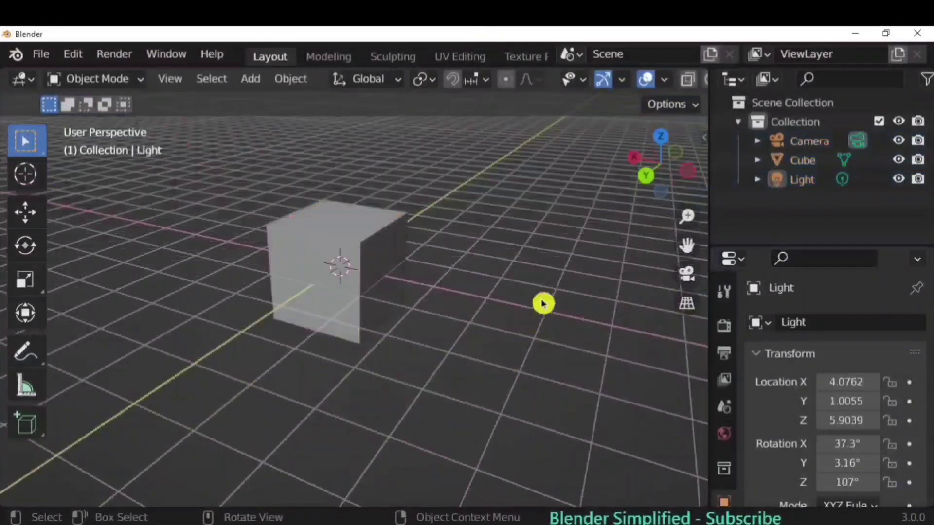
{"action": "left_click", "coordinate": [365, 243]}
{"action": "left_click", "coordinate": [25, 212]}
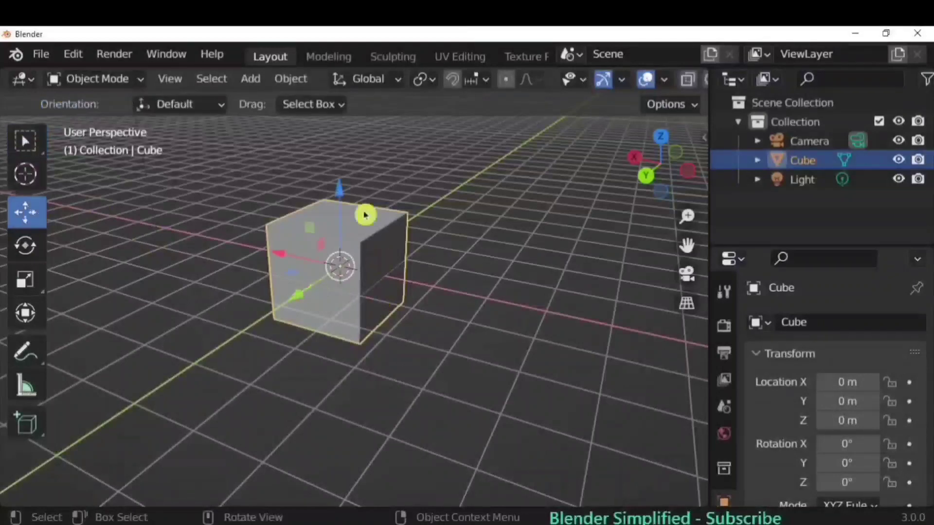
Step: Move the cube freely off the origin with the Move tool and G
{"action": "middle_click_drag", "start_coordinate": [248, 325], "coordinate": [386, 334]}
{"action": "left_click_drag", "start_coordinate": [390, 264], "coordinate": [418, 255]}
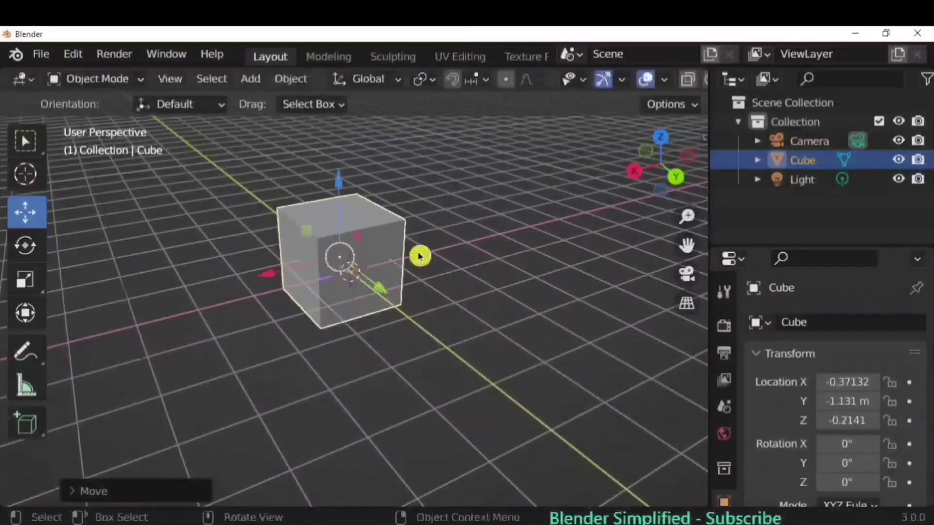
{"action": "left_click", "coordinate": [477, 323]}
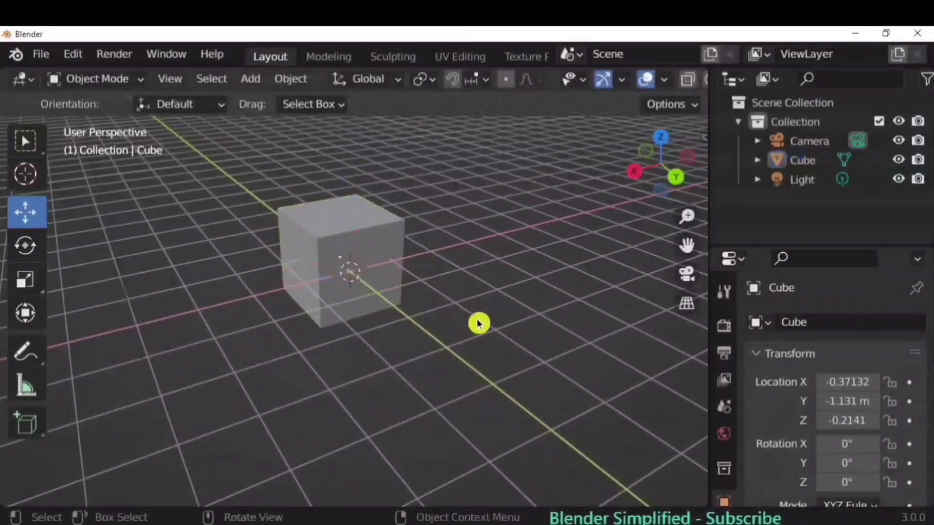
{"action": "left_click", "coordinate": [376, 259]}
{"action": "key", "text": "g"}
{"action": "left_click", "coordinate": [478, 354]}
Step: Move the cube along the X, Y and Z axes in turn with G plus axis keys
{"action": "key", "text": "g"}
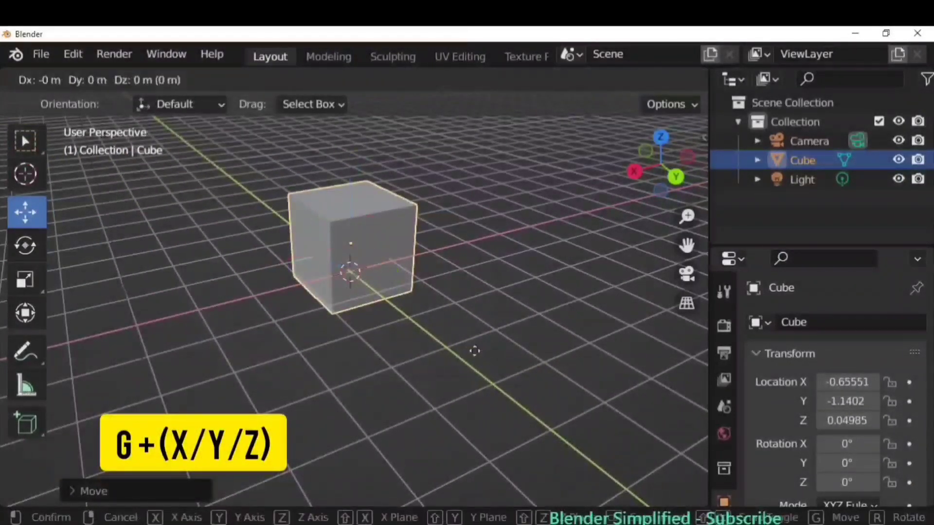
{"action": "key", "text": "x"}
{"action": "left_click", "coordinate": [501, 371]}
{"action": "key", "text": "g"}
{"action": "key", "text": "y"}
{"action": "left_click", "coordinate": [483, 378]}
{"action": "key", "text": "g"}
{"action": "key", "text": "z"}
{"action": "left_click", "coordinate": [490, 390]}
{"action": "middle_click_drag", "start_coordinate": [490, 390], "coordinate": [497, 439], "text": "shift"}
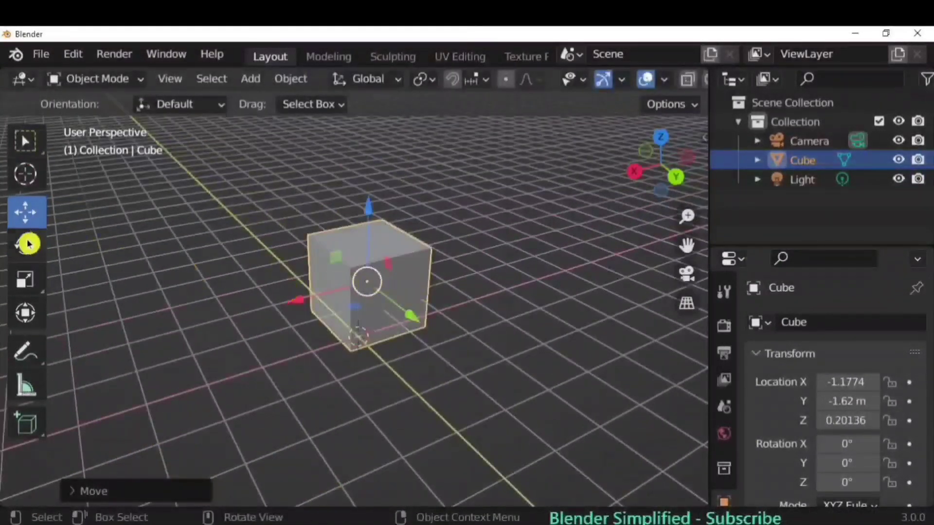
Step: Rotate and tumble the cube freely with the Rotate tool gizmo and trackball
{"action": "left_click", "coordinate": [27, 244]}
{"action": "left_click_drag", "start_coordinate": [460, 279], "coordinate": [527, 304]}
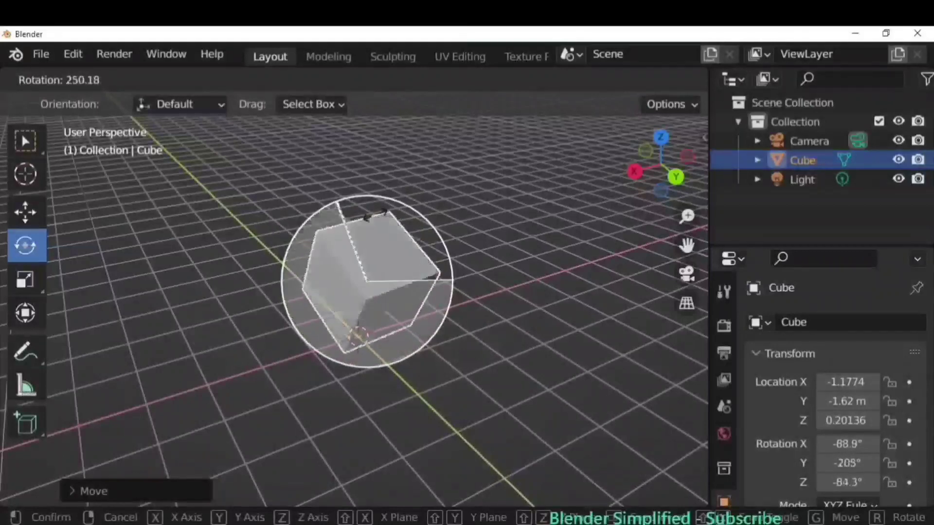
{"action": "left_click_drag", "start_coordinate": [367, 218], "coordinate": [472, 311]}
{"action": "left_click_drag", "start_coordinate": [398, 271], "coordinate": [406, 242]}
{"action": "left_click_drag", "start_coordinate": [340, 243], "coordinate": [270, 363]}
{"action": "left_click_drag", "start_coordinate": [344, 319], "coordinate": [459, 366]}
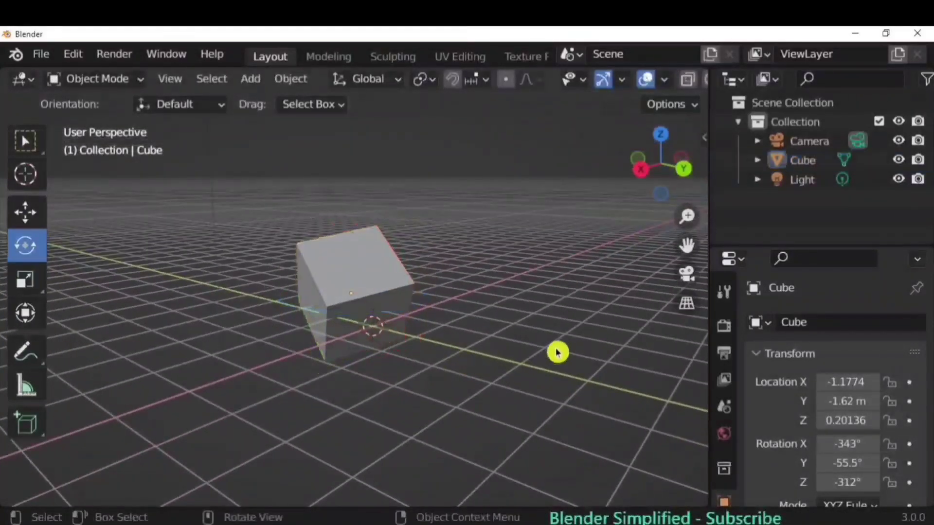
Step: Rotate the cube freely with R, then around the X axis
{"action": "left_click", "coordinate": [381, 273]}
{"action": "key", "text": "r"}
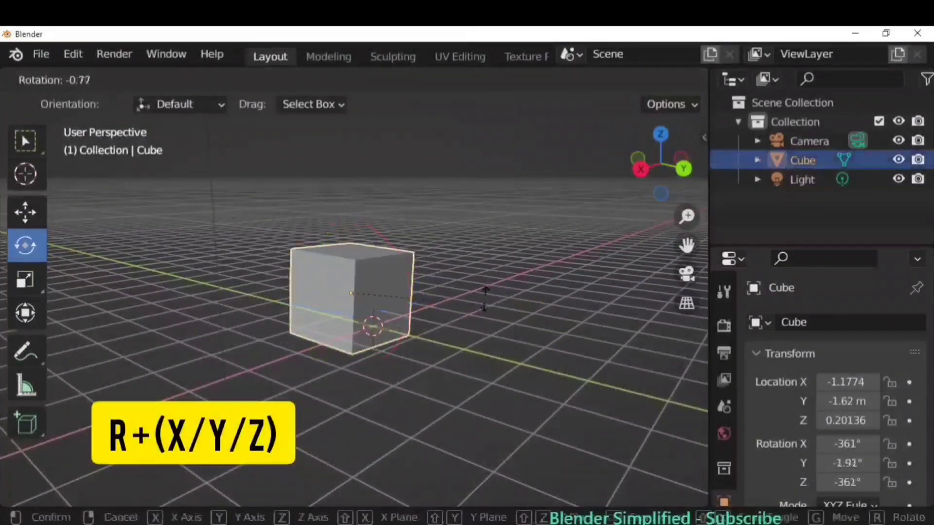
{"action": "left_click", "coordinate": [421, 393]}
{"action": "key", "text": "r"}
{"action": "key", "text": "x"}
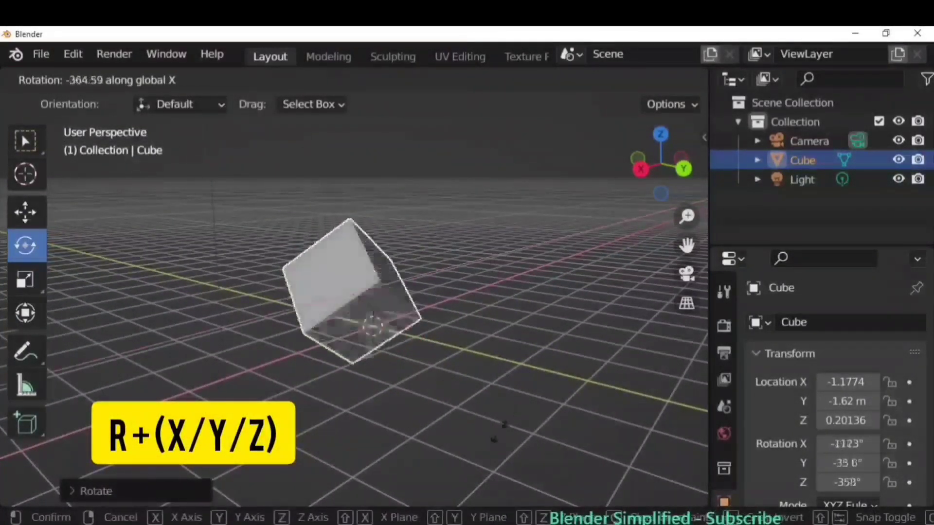
{"action": "left_click", "coordinate": [402, 396]}
Step: Rotate the cube around the Y and Z axes, leaving it nearly upright
{"action": "key", "text": "r"}
{"action": "key", "text": "y"}
{"action": "left_click", "coordinate": [490, 212]}
{"action": "key", "text": "r"}
{"action": "key", "text": "z"}
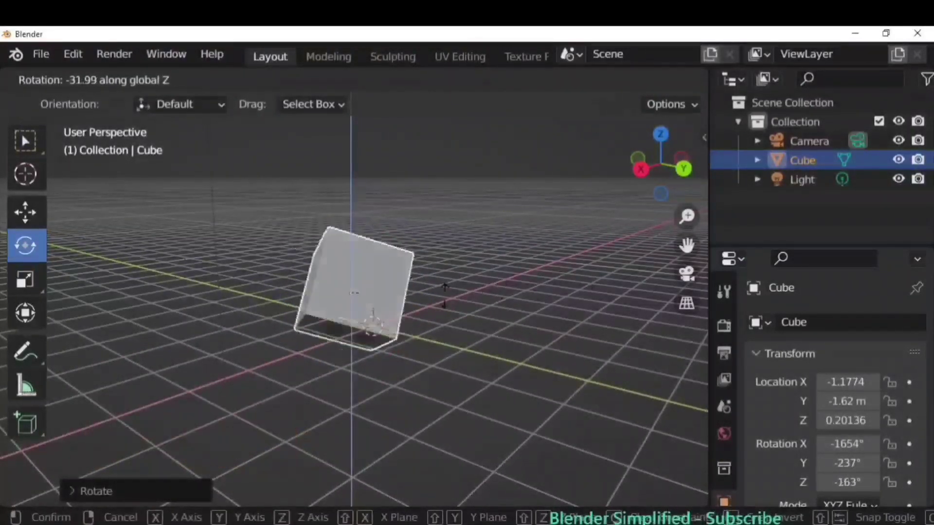
{"action": "left_click", "coordinate": [506, 314]}
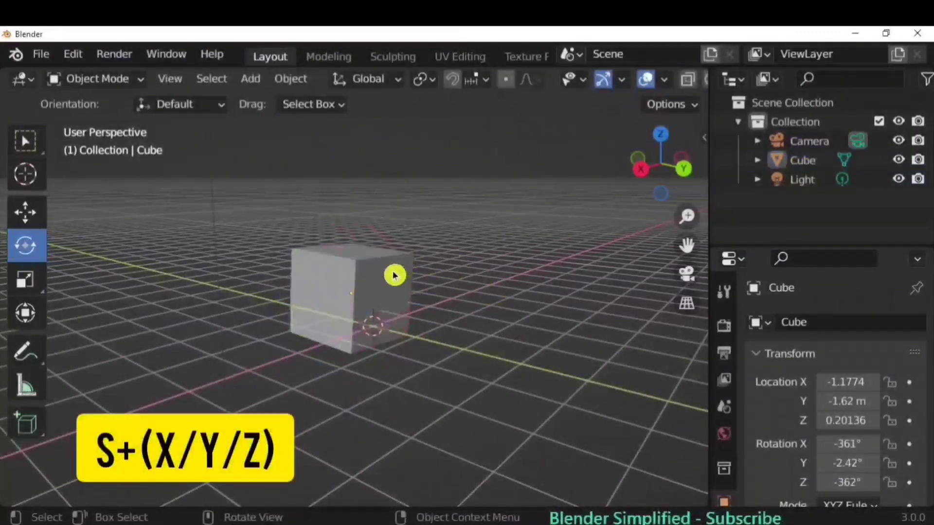
{"action": "left_click", "coordinate": [397, 274]}
{"action": "left_click", "coordinate": [34, 284]}
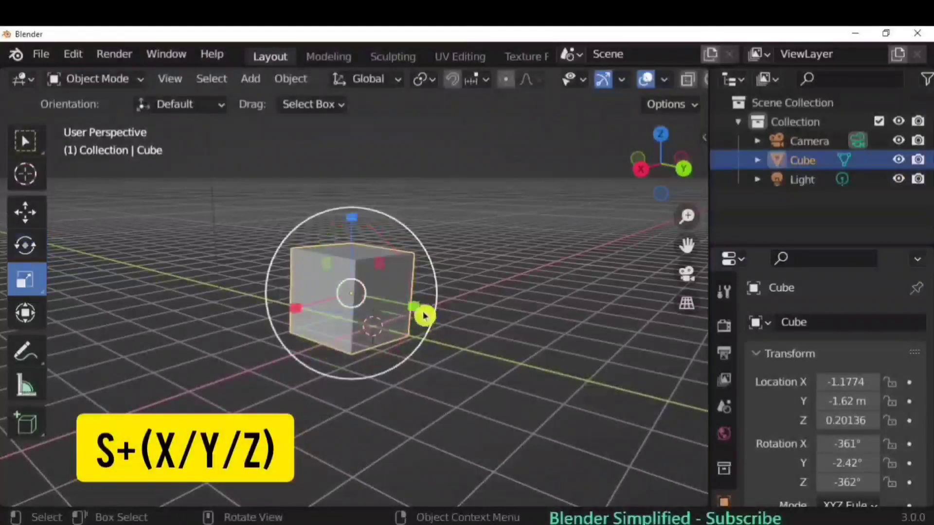
Step: Scale the cube up with the Scale tool and S, then shrink it back down
{"action": "left_click_drag", "start_coordinate": [416, 251], "coordinate": [447, 300]}
{"action": "key", "text": "s"}
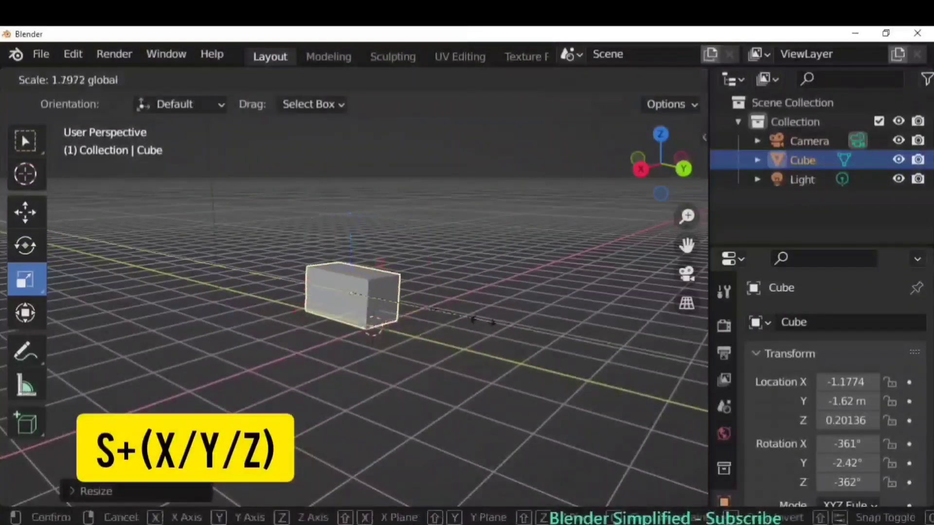
{"action": "left_click", "coordinate": [614, 361]}
{"action": "key", "text": "s"}
{"action": "left_click", "coordinate": [614, 361]}
{"action": "key", "text": "s"}
{"action": "left_click", "coordinate": [531, 390]}
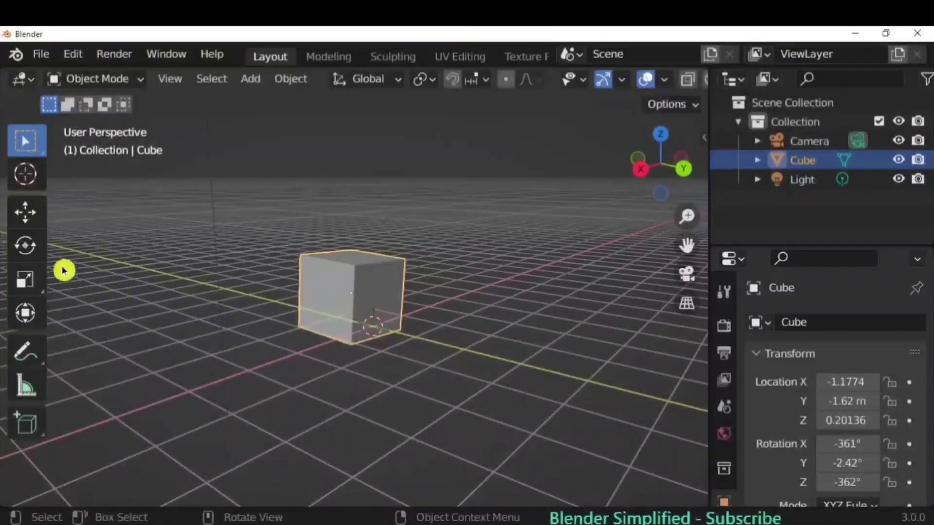
Step: Tumble the cube with the Transform tool and scale it back near its original size
{"action": "left_click", "coordinate": [27, 312]}
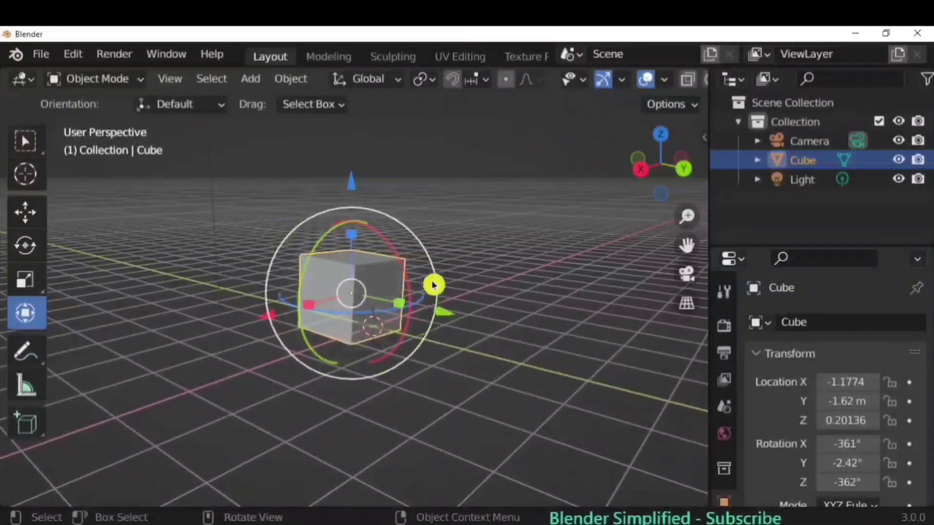
{"action": "mouse_move", "coordinate": [417, 312]}
{"action": "left_mouse_down"}
{"action": "mouse_move", "coordinate": [372, 317]}
{"action": "mouse_move", "coordinate": [408, 311]}
{"action": "left_mouse_up"}
{"action": "key", "text": "s"}
{"action": "left_click", "coordinate": [416, 310]}
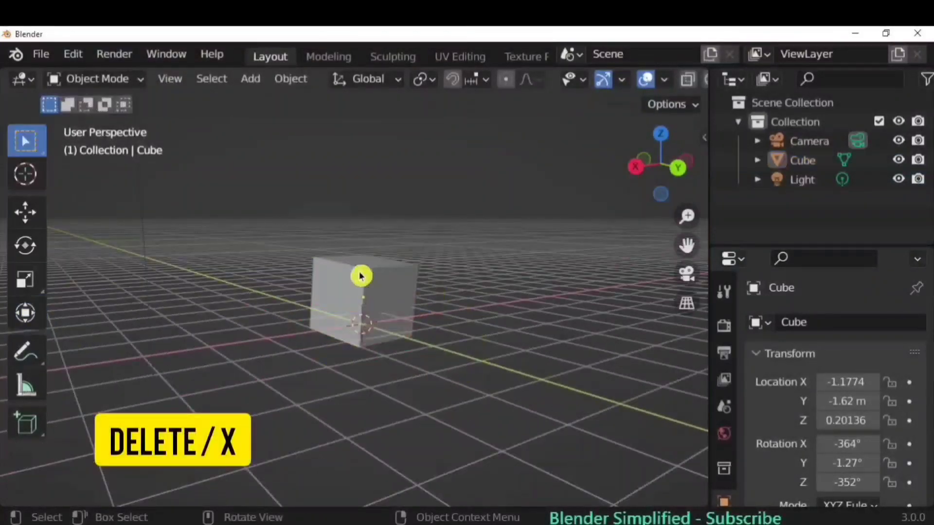
Step: Delete the cube, undo, then delete it again with X and confirm
{"action": "left_click", "coordinate": [369, 279]}
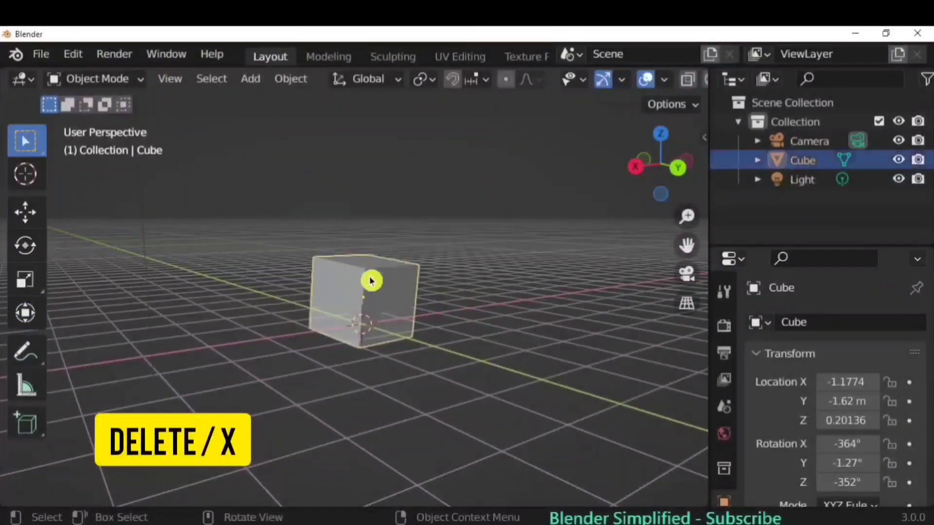
{"action": "key", "text": "Delete"}
{"action": "key", "text": "ctrl+z"}
{"action": "key", "text": "x"}
{"action": "left_click", "coordinate": [372, 279]}
Step: Add a cube from the mesh menu and orbit the view around it
{"action": "left_click", "coordinate": [249, 78]}
{"action": "mouse_move", "coordinate": [290, 102]}
{"action": "left_click", "coordinate": [454, 120]}
{"action": "left_click", "coordinate": [252, 78]}
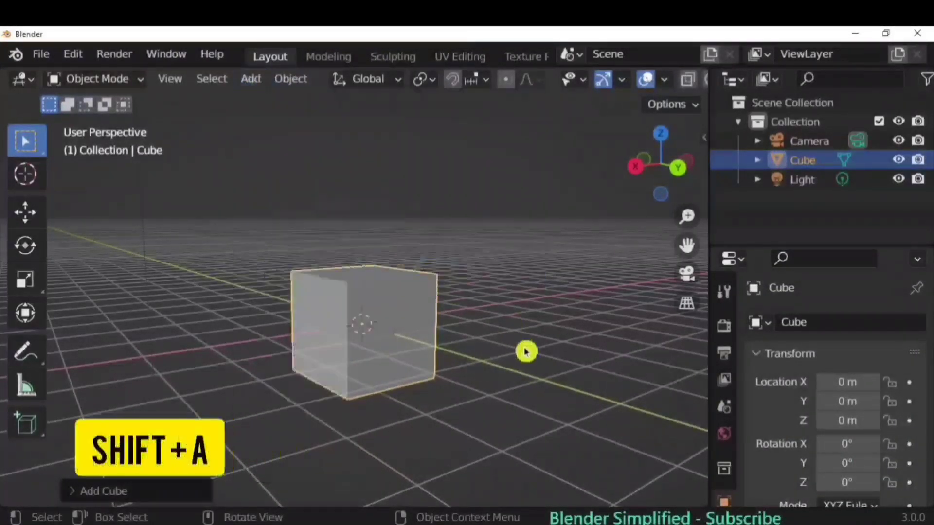
{"action": "key", "text": "shift+a"}
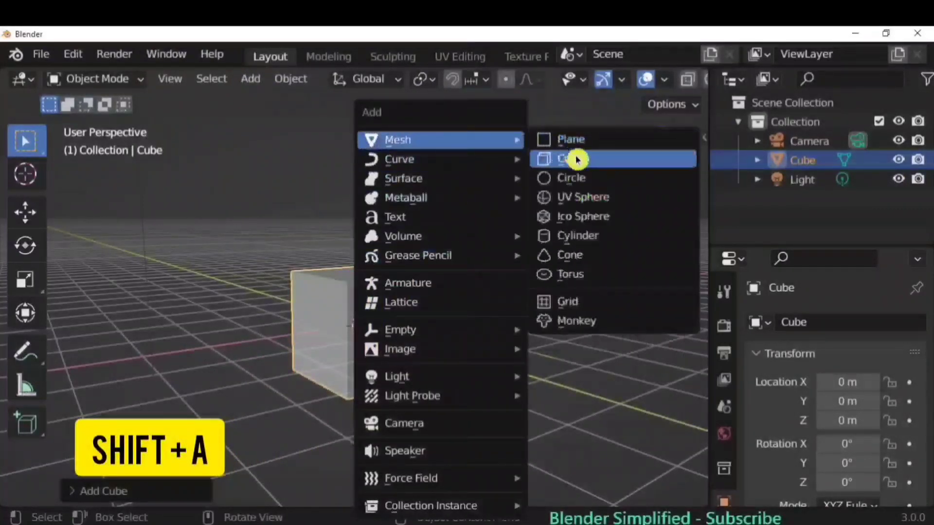
{"action": "key", "text": "shift+a"}
{"action": "middle_click_drag", "start_coordinate": [575, 321], "coordinate": [261, 137]}
Step: Add a cylinder, move it to the left, and move the cube higher up
{"action": "left_click", "coordinate": [290, 79]}
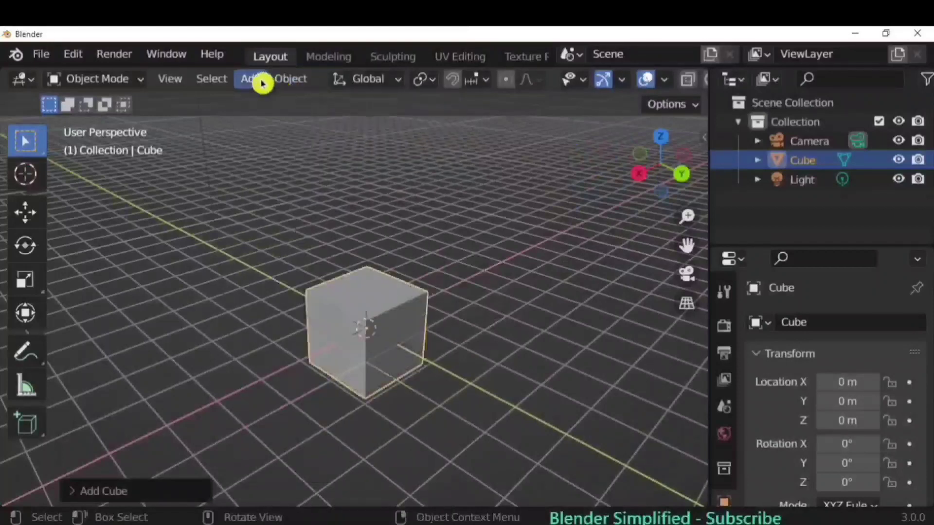
{"action": "left_click", "coordinate": [251, 79]}
{"action": "left_click", "coordinate": [471, 199]}
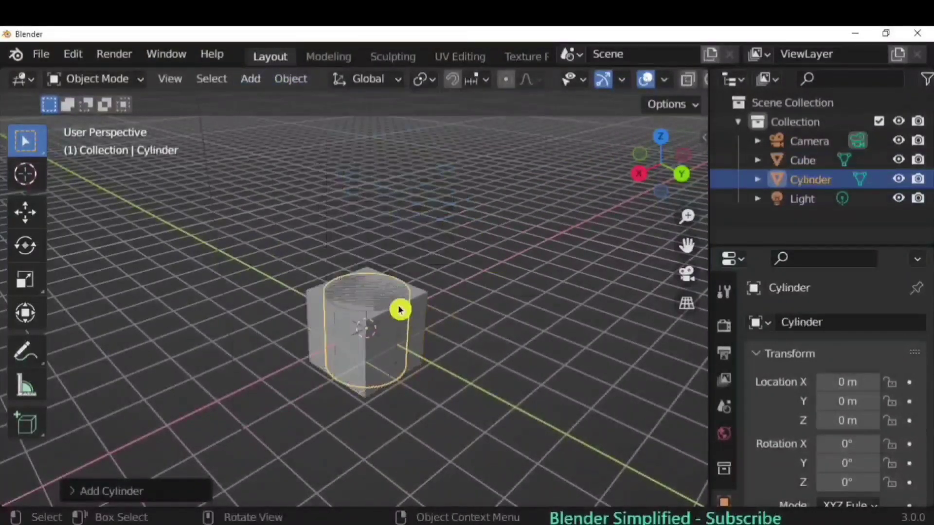
{"action": "key", "text": "g"}
{"action": "left_click", "coordinate": [286, 299]}
{"action": "left_click", "coordinate": [408, 321]}
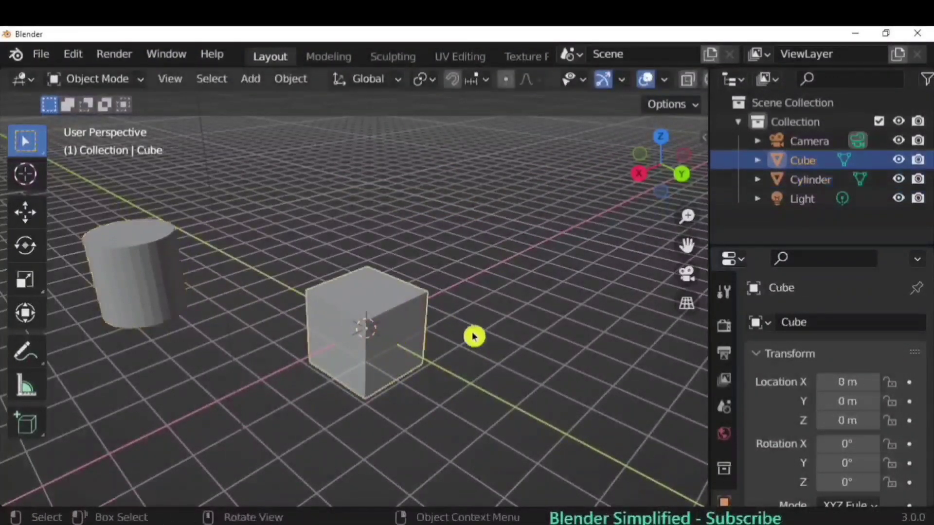
{"action": "key", "text": "g"}
{"action": "left_click", "coordinate": [376, 365]}
{"action": "scroll", "coordinate": [376, 365], "scroll_direction": "up", "scroll_amount": 2}
{"action": "scroll", "coordinate": [424, 463], "scroll_direction": "down", "scroll_amount": 6}
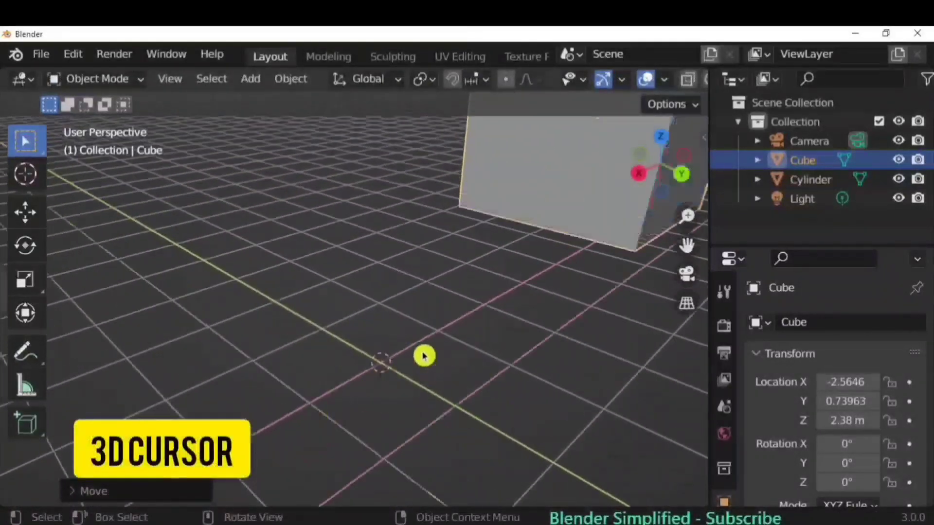
Step: Add a cone, then a second cube and a UV sphere at a new cursor spot on the right
{"action": "left_click", "coordinate": [250, 78]}
{"action": "mouse_move", "coordinate": [272, 97]}
{"action": "left_click", "coordinate": [427, 296]}
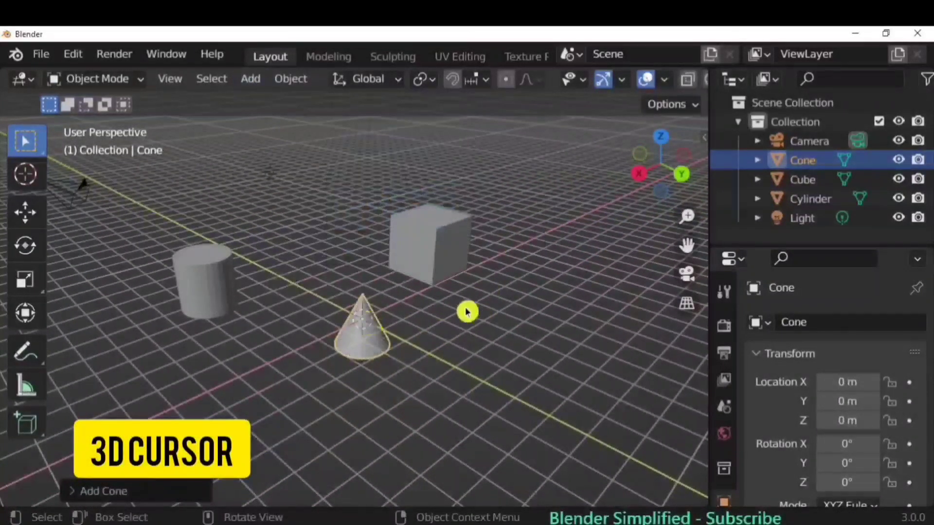
{"action": "right_click", "coordinate": [552, 295], "text": "shift"}
{"action": "left_click", "coordinate": [250, 79]}
{"action": "mouse_move", "coordinate": [277, 101]}
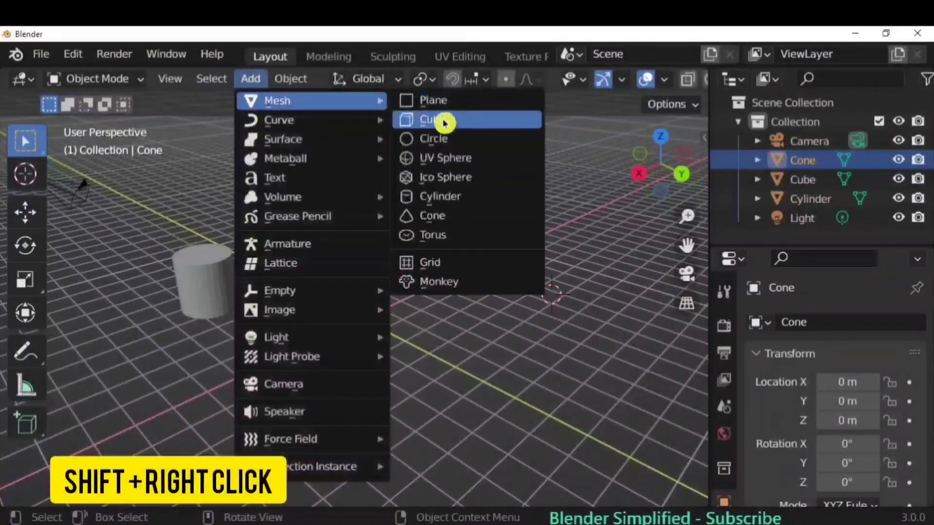
{"action": "left_click", "coordinate": [444, 122]}
{"action": "left_click", "coordinate": [250, 79]}
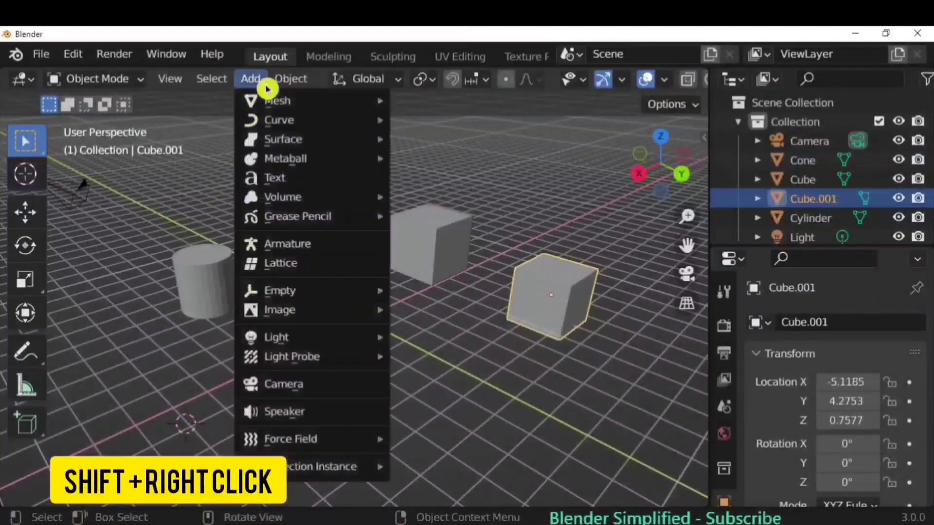
{"action": "left_click", "coordinate": [441, 154]}
Step: Move the 3D cursor to another grid spot and add a second cone there
{"action": "right_click", "coordinate": [457, 407], "text": "shift"}
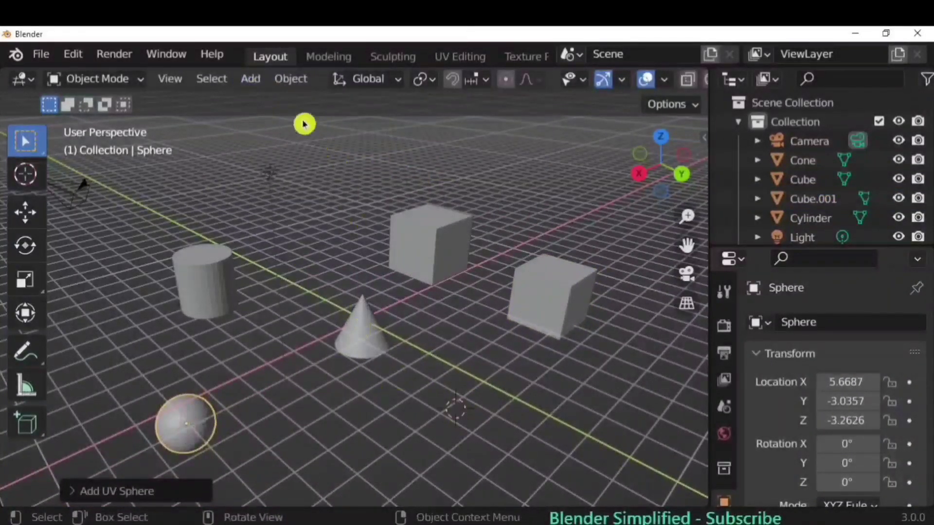
{"action": "left_click", "coordinate": [250, 79]}
{"action": "mouse_move", "coordinate": [305, 101]}
{"action": "left_click", "coordinate": [480, 214]}
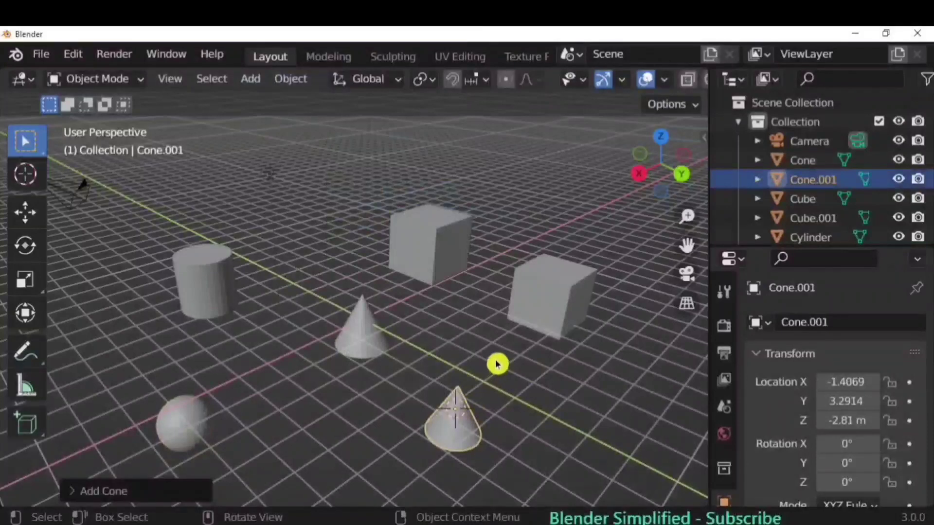
{"action": "key", "text": "shift+s"}
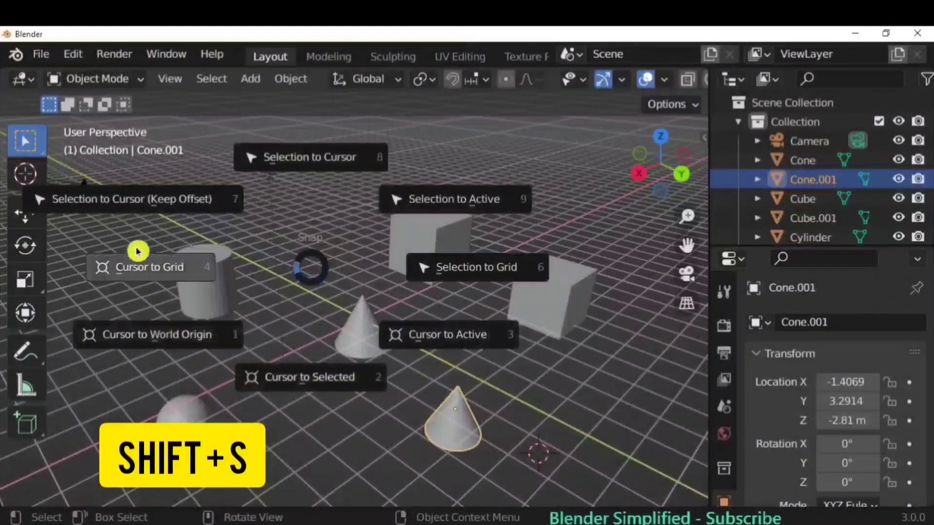
Step: Snap the 3D cursor back to the world origin
{"action": "left_click", "coordinate": [168, 338]}
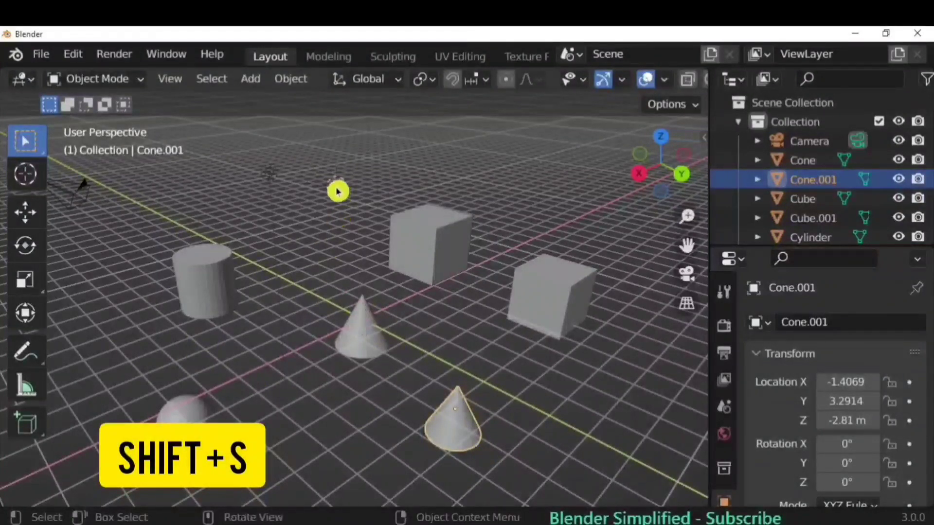
{"action": "key", "text": "shift+s"}
{"action": "left_click", "coordinate": [198, 327]}
{"action": "scroll", "coordinate": [374, 337], "scroll_direction": "up", "scroll_amount": 5}
{"action": "scroll", "coordinate": [413, 330], "scroll_direction": "down", "scroll_amount": 5}
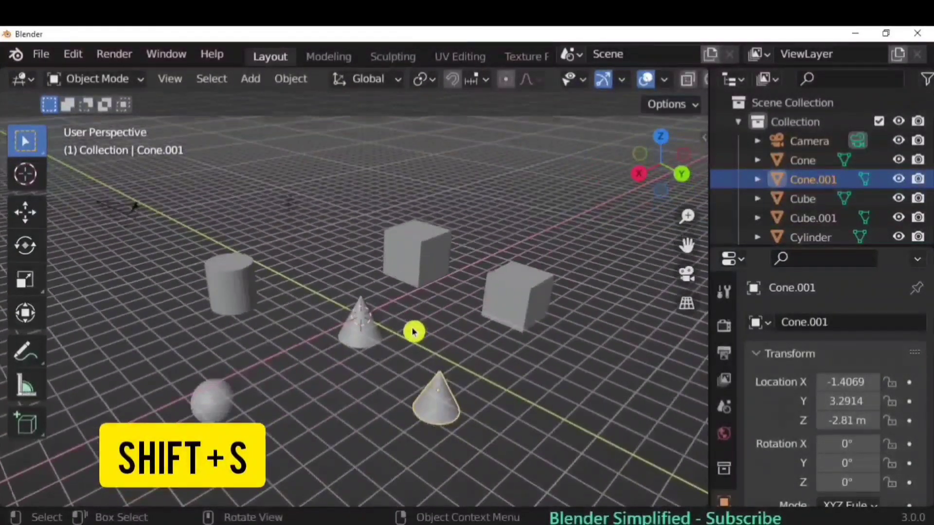
Step: Snap the 3D cursor onto the original cube and add a cylinder there
{"action": "left_click", "coordinate": [447, 333]}
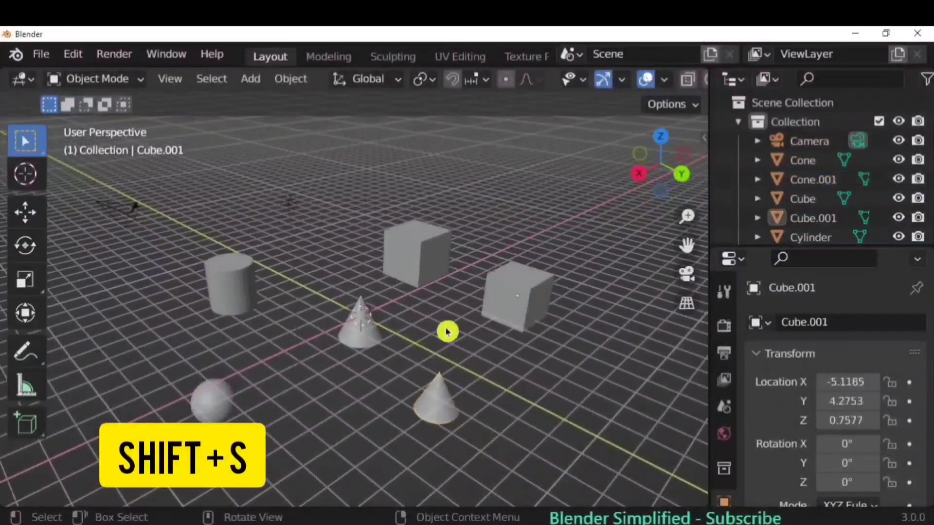
{"action": "left_click", "coordinate": [408, 247]}
{"action": "key", "text": "shift+s"}
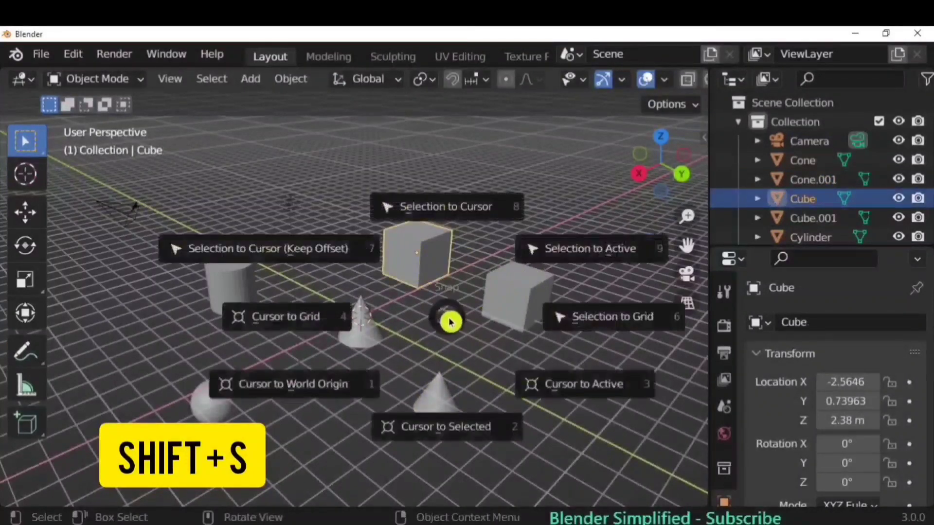
{"action": "left_click", "coordinate": [437, 428]}
{"action": "scroll", "coordinate": [423, 247], "scroll_direction": "up", "scroll_amount": 4}
{"action": "scroll", "coordinate": [511, 173], "scroll_direction": "down", "scroll_amount": 2}
{"action": "left_click", "coordinate": [253, 83]}
{"action": "mouse_move", "coordinate": [386, 104]}
{"action": "left_click", "coordinate": [440, 194]}
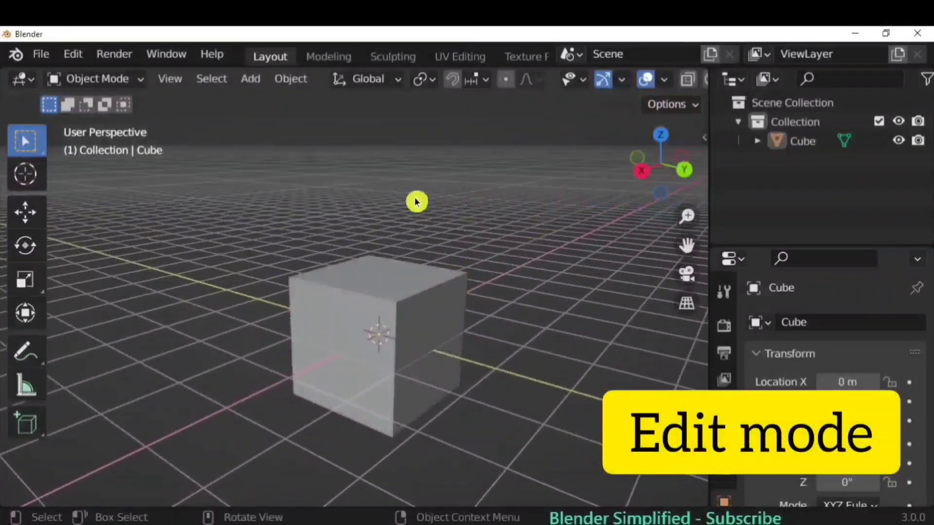
Step: Select the cube and enter Edit Mode with the mesh deselected
{"action": "left_click", "coordinate": [383, 296]}
{"action": "left_click", "coordinate": [112, 83]}
{"action": "left_click", "coordinate": [118, 122]}
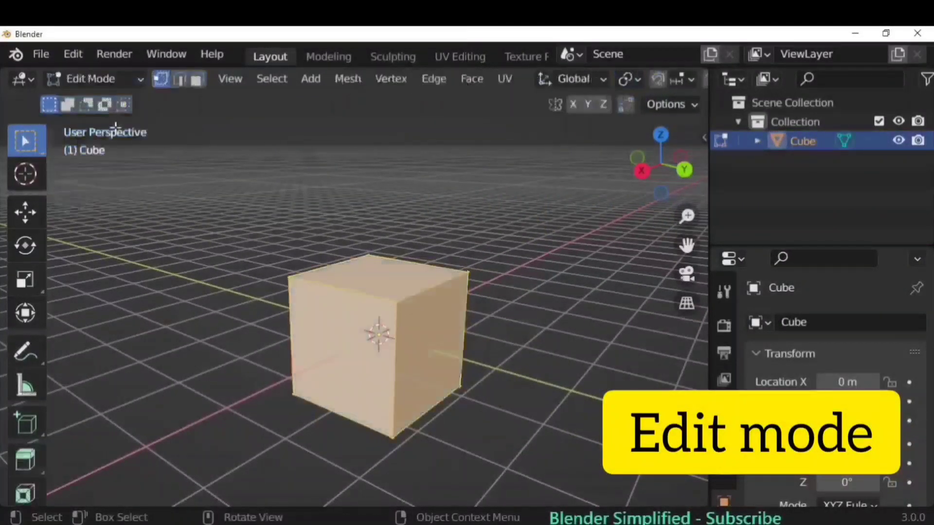
{"action": "left_click", "coordinate": [292, 218]}
{"action": "key", "text": "Tab"}
{"action": "key", "text": "Tab"}
{"action": "key", "text": "Tab"}
{"action": "key", "text": "Tab"}
Step: Try face, edge and vertex selection on the cube's front face, side face and corner edge
{"action": "left_click", "coordinate": [181, 81]}
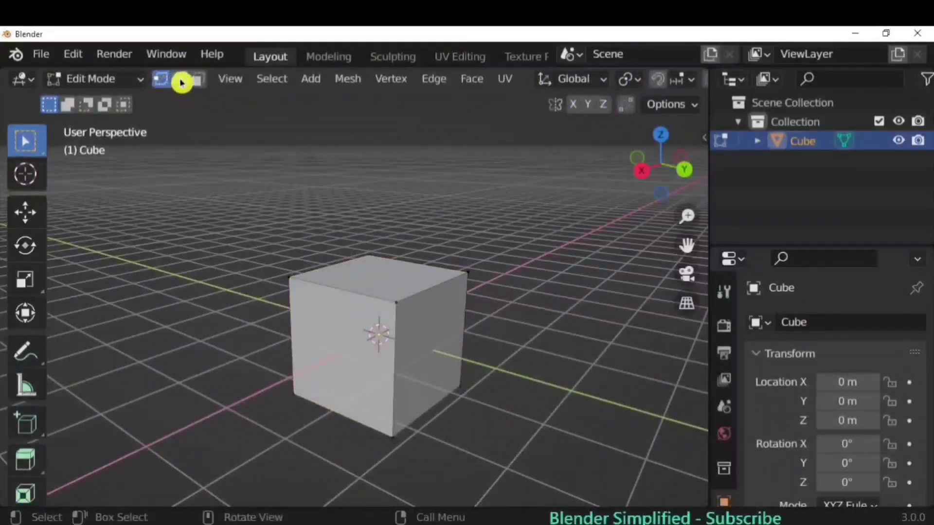
{"action": "left_click", "coordinate": [199, 81]}
{"action": "left_click", "coordinate": [343, 345]}
{"action": "left_click", "coordinate": [431, 335]}
{"action": "left_click", "coordinate": [377, 334]}
{"action": "left_click", "coordinate": [179, 79]}
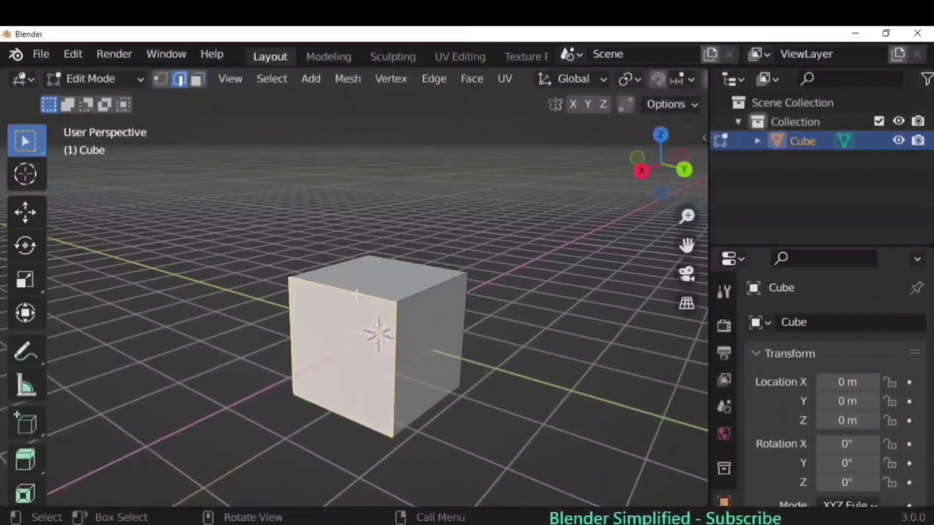
{"action": "left_click", "coordinate": [387, 349]}
{"action": "left_click", "coordinate": [161, 81]}
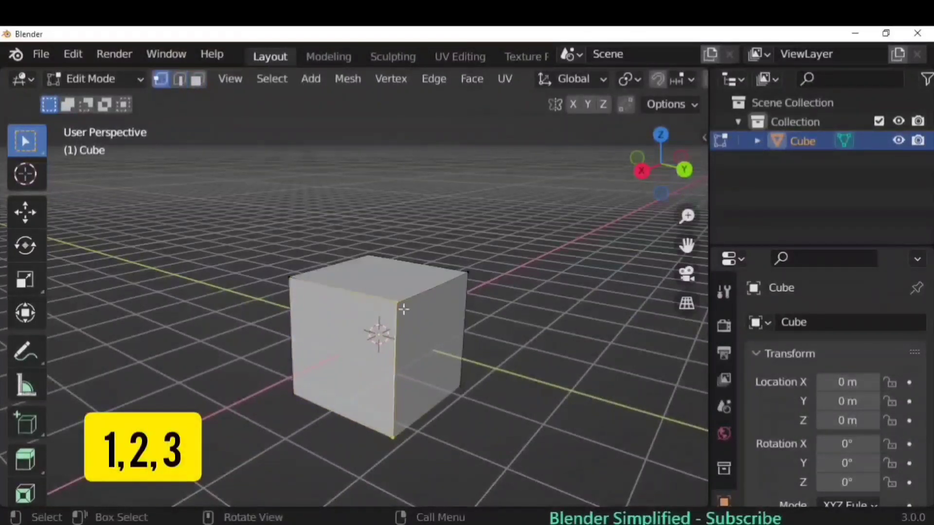
{"action": "left_click", "coordinate": [199, 79]}
Step: Scale, rotate and move the cube's top face into a slanted taper
{"action": "left_click", "coordinate": [397, 288]}
{"action": "key", "text": "s"}
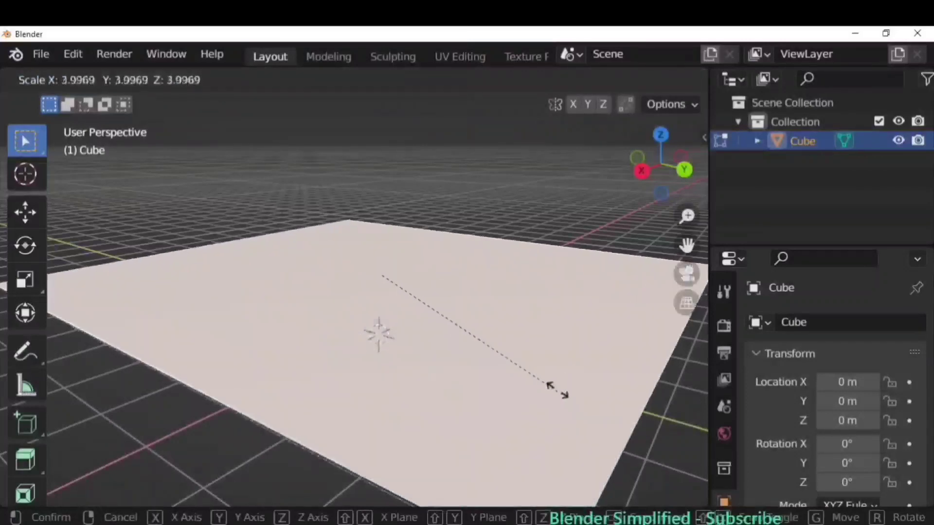
{"action": "left_click", "coordinate": [456, 340]}
{"action": "key", "text": "r"}
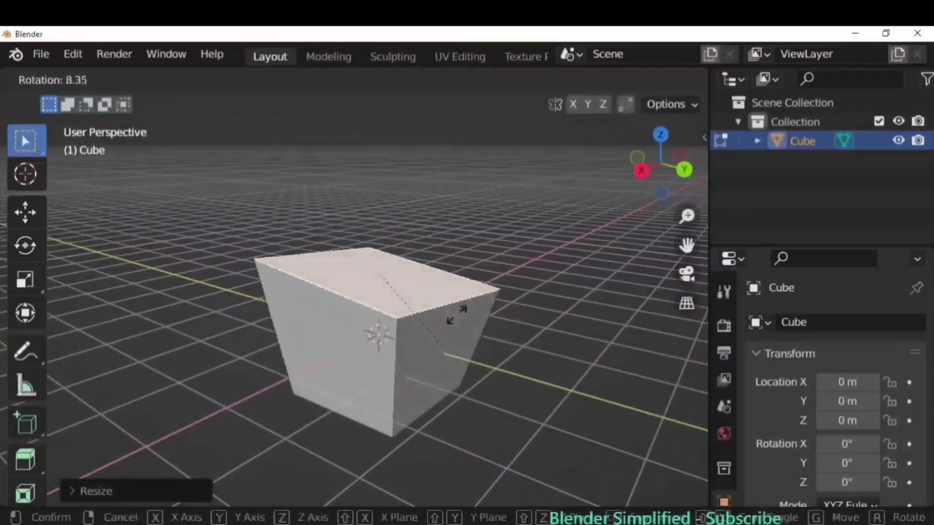
{"action": "left_click", "coordinate": [466, 334]}
{"action": "key", "text": "g"}
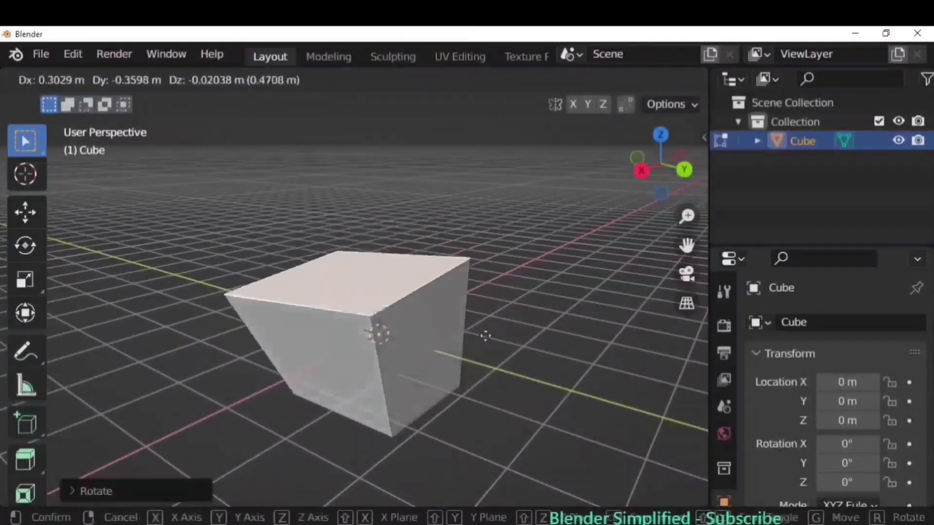
{"action": "left_click", "coordinate": [475, 321]}
{"action": "left_click", "coordinate": [168, 81]}
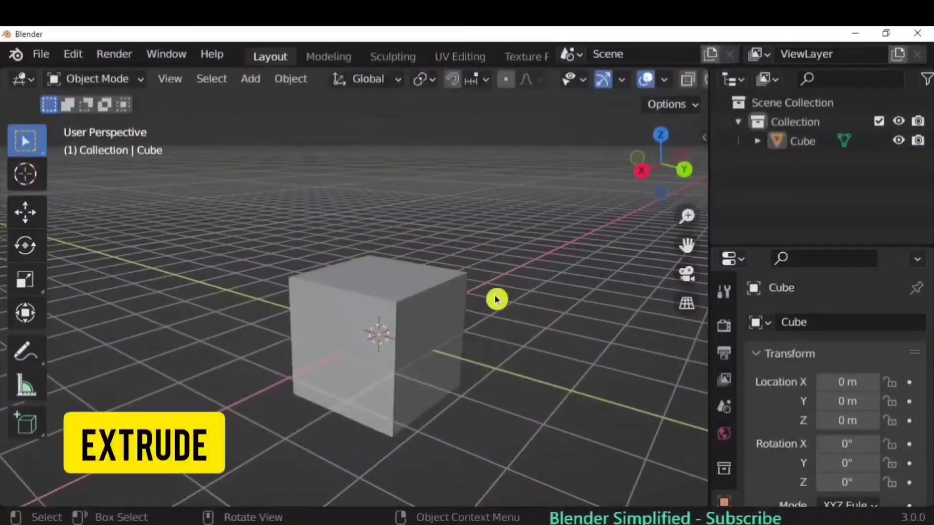
{"action": "left_click", "coordinate": [478, 312]}
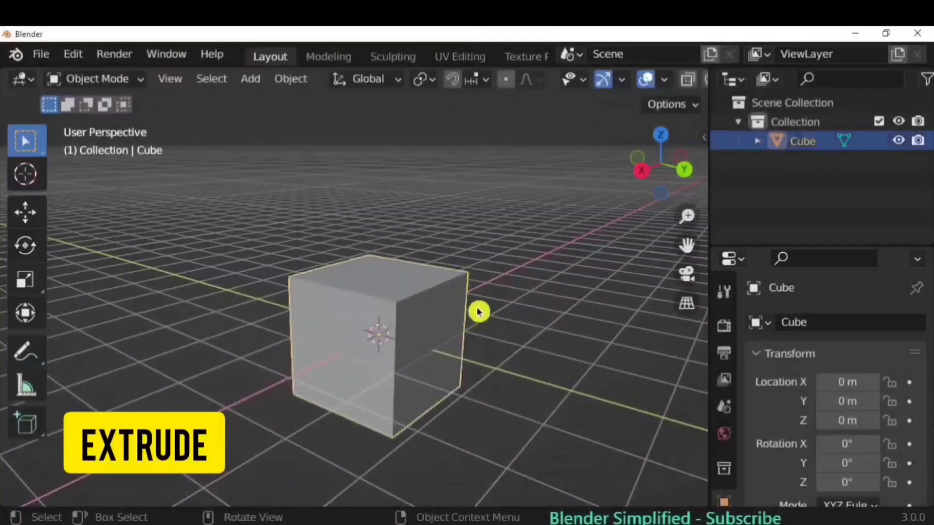
Step: In Edit Mode, extrude the cube's front face outward with the Extrude Region tool
{"action": "key", "text": "Tab"}
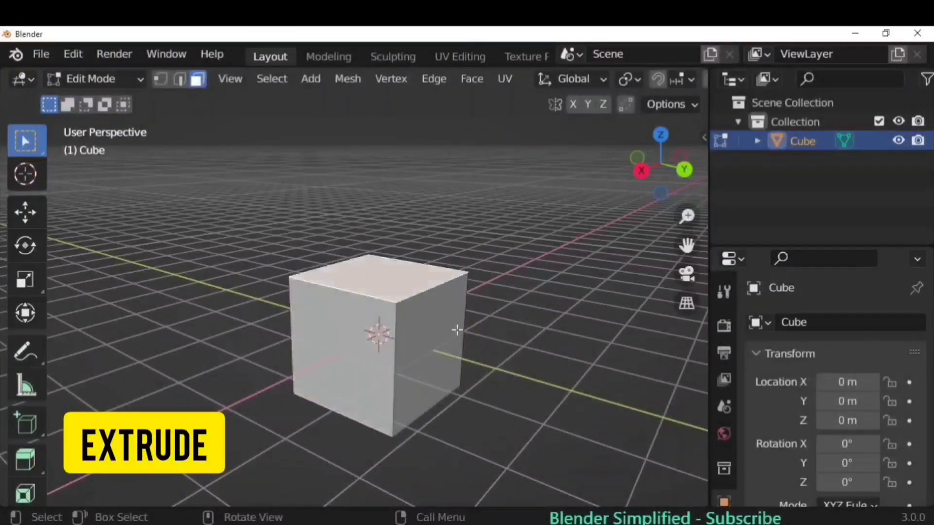
{"action": "left_click", "coordinate": [327, 337]}
{"action": "scroll", "coordinate": [27, 329], "scroll_direction": "down", "scroll_amount": 3}
{"action": "left_click", "coordinate": [22, 386]}
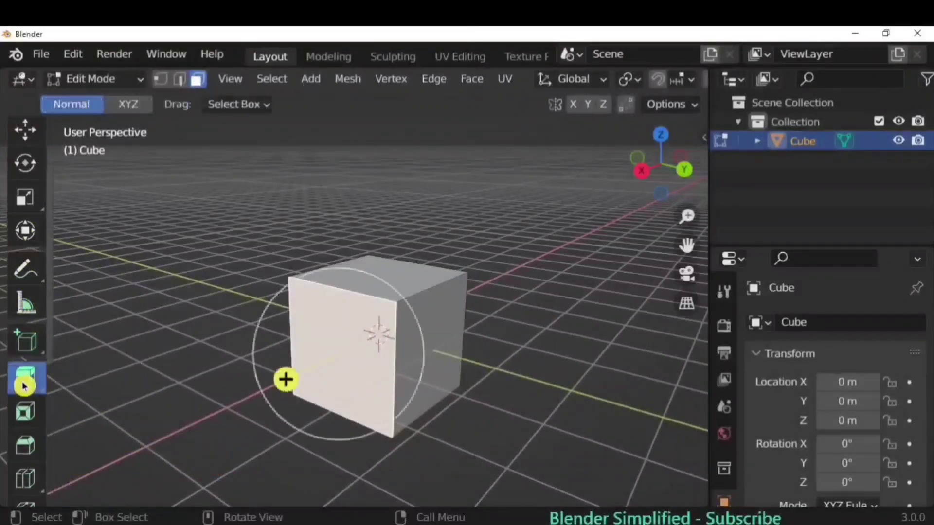
{"action": "left_click_drag", "start_coordinate": [286, 379], "coordinate": [205, 418]}
Step: Extrude the new part's top face upward, its side face right and its front face forward
{"action": "left_click", "coordinate": [305, 291]}
{"action": "left_click_drag", "start_coordinate": [302, 229], "coordinate": [303, 165]}
{"action": "left_click", "coordinate": [361, 271]}
{"action": "left_click_drag", "start_coordinate": [424, 294], "coordinate": [516, 302]}
{"action": "left_click", "coordinate": [384, 292]}
{"action": "left_click_drag", "start_coordinate": [323, 327], "coordinate": [224, 368]}
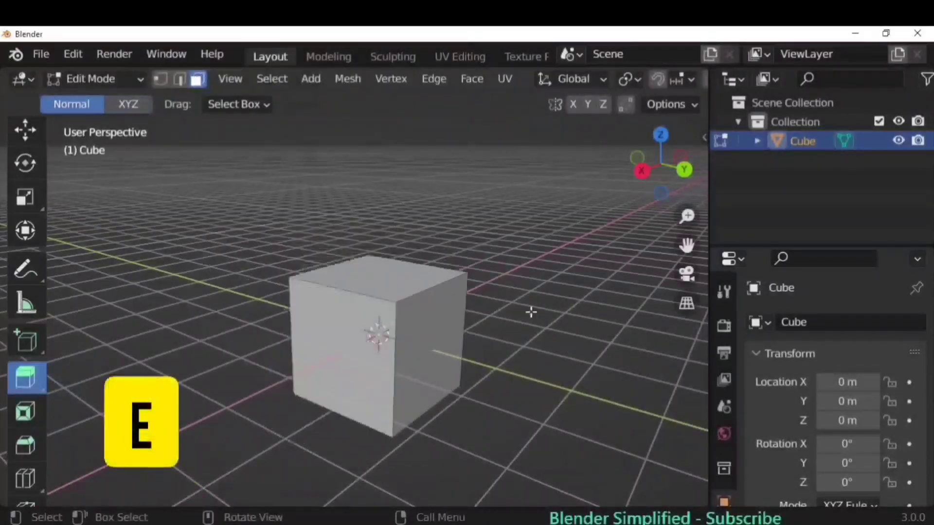
Step: Extrude the right face outward, then its top face up and its side face out
{"action": "left_click_drag", "start_coordinate": [501, 369], "coordinate": [580, 393]}
{"action": "left_click", "coordinate": [480, 297]}
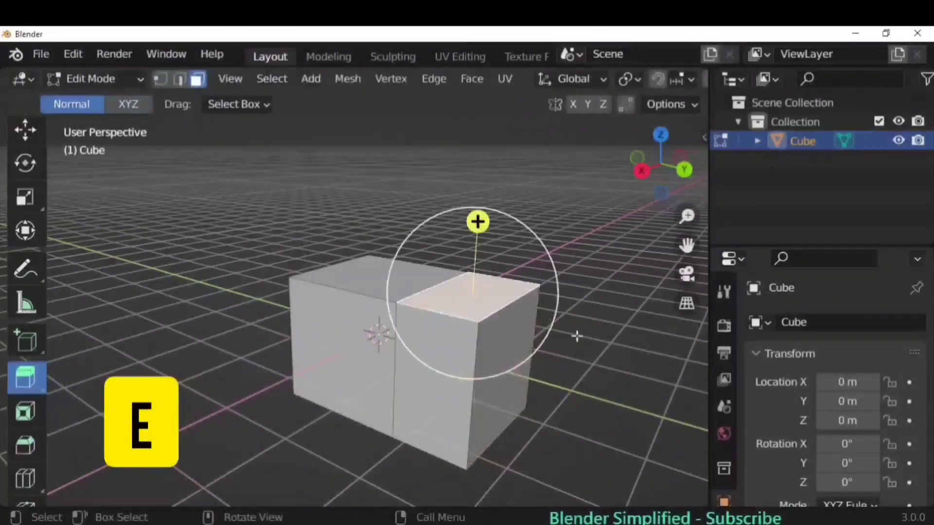
{"action": "key", "text": "e"}
{"action": "left_click", "coordinate": [577, 258]}
{"action": "left_click", "coordinate": [516, 253]}
{"action": "left_click_drag", "start_coordinate": [592, 273], "coordinate": [606, 375]}
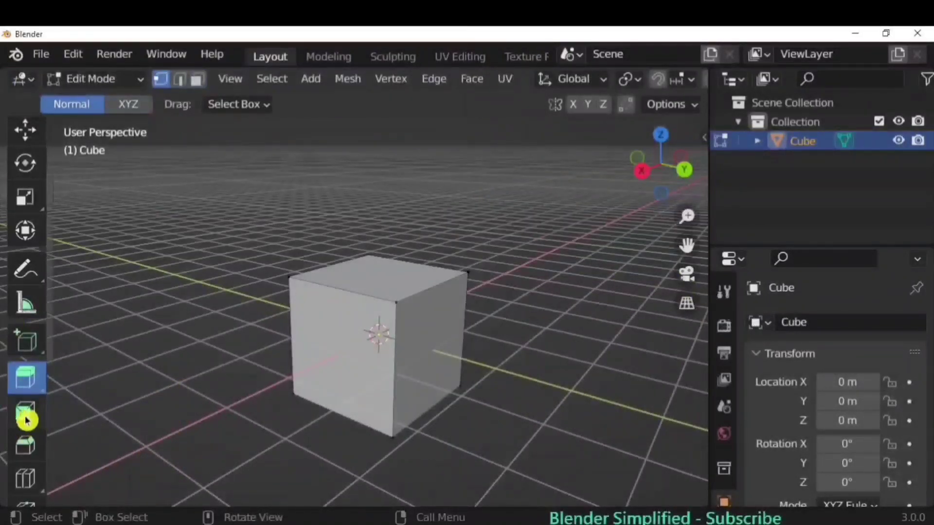
{"action": "left_click", "coordinate": [27, 419]}
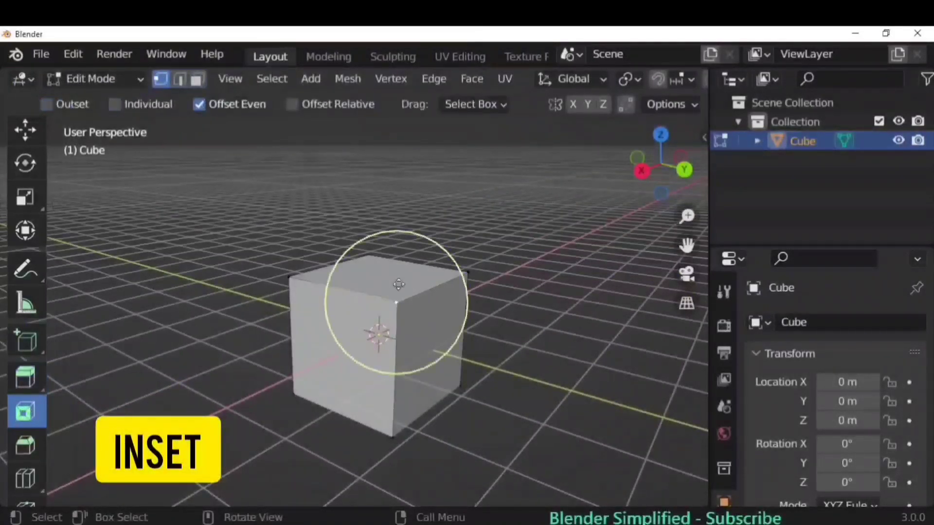
Step: Inset the top face by about 0.263 m, then the right and front-left faces
{"action": "left_click", "coordinate": [205, 84]}
{"action": "left_click", "coordinate": [377, 281]}
{"action": "left_click_drag", "start_coordinate": [376, 281], "coordinate": [437, 260]}
{"action": "left_click", "coordinate": [486, 352]}
{"action": "mouse_move", "coordinate": [486, 352]}
{"action": "left_mouse_down"}
{"action": "mouse_move", "coordinate": [498, 350]}
{"action": "mouse_move", "coordinate": [482, 358]}
{"action": "left_mouse_up"}
{"action": "left_click", "coordinate": [313, 372]}
{"action": "left_click_drag", "start_coordinate": [313, 372], "coordinate": [204, 244]}
Step: Select the inner front, right and top faces plus the left and bottom inset strips
{"action": "left_click", "coordinate": [214, 125]}
{"action": "left_click", "coordinate": [351, 349]}
{"action": "left_click", "coordinate": [404, 343]}
{"action": "left_click", "coordinate": [338, 291]}
{"action": "left_click", "coordinate": [299, 335]}
{"action": "left_click", "coordinate": [340, 404]}
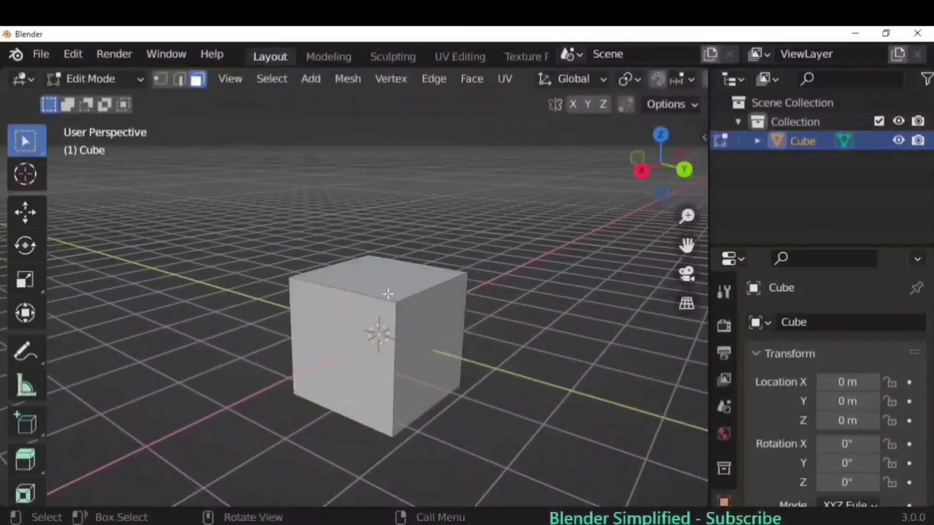
Step: On the fresh cube, inset the top, right and front faces with I
{"action": "left_click", "coordinate": [388, 295]}
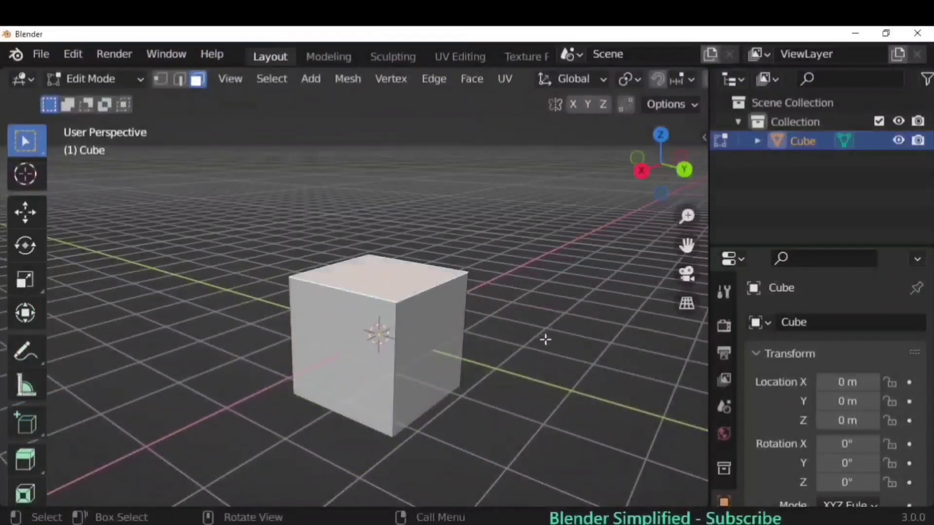
{"action": "key", "text": "i"}
{"action": "left_click", "coordinate": [421, 357]}
{"action": "left_click", "coordinate": [421, 357]}
{"action": "key", "text": "i"}
{"action": "left_click", "coordinate": [520, 387]}
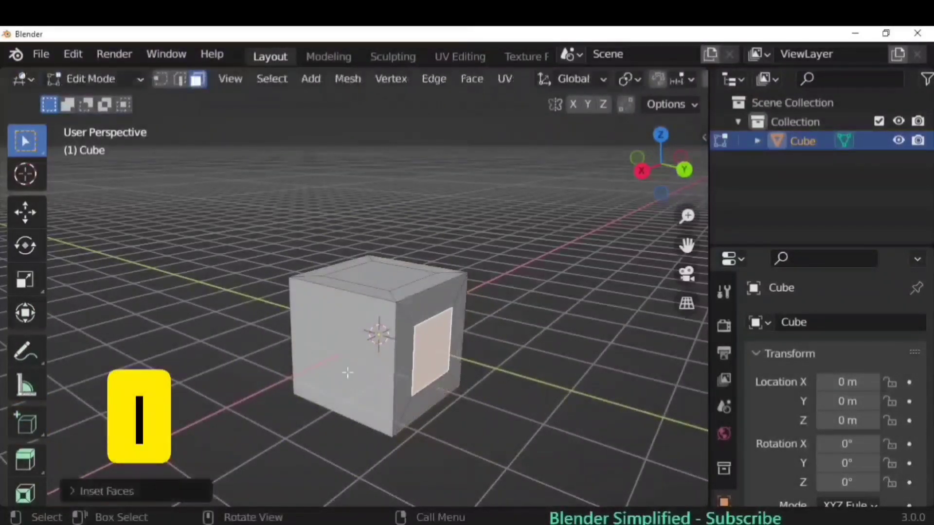
{"action": "left_click", "coordinate": [346, 372]}
{"action": "key", "text": "i"}
{"action": "left_click", "coordinate": [438, 407]}
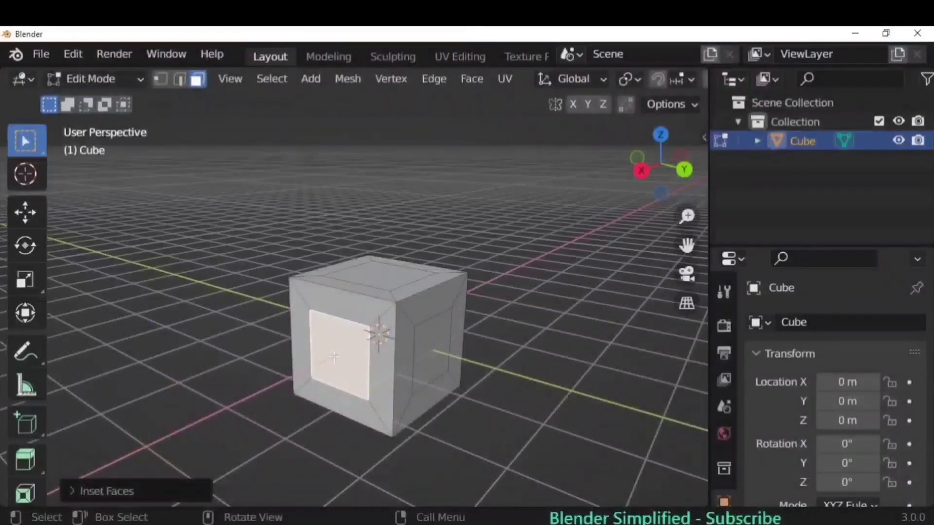
Step: Extrude the front inset outward, inset it again, and extrude it into a stacked slab
{"action": "key", "text": "e"}
{"action": "left_click", "coordinate": [321, 426]}
{"action": "key", "text": "i"}
{"action": "left_click", "coordinate": [323, 462]}
{"action": "key", "text": "e"}
{"action": "left_click", "coordinate": [282, 463]}
{"action": "key", "text": "e"}
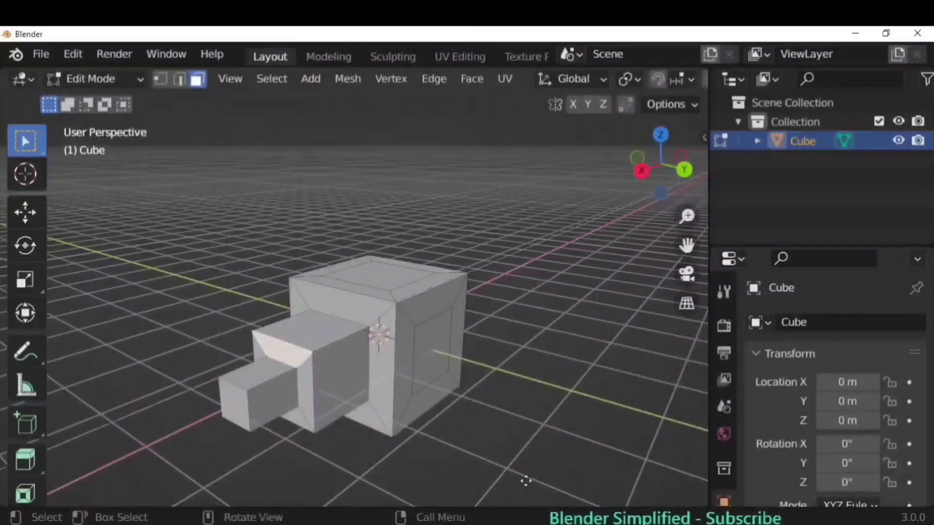
{"action": "left_click", "coordinate": [421, 122]}
{"action": "key", "text": "e"}
{"action": "left_click", "coordinate": [396, 347]}
{"action": "left_click", "coordinate": [428, 350]}
Step: Enable Shadow and Cavity in viewport shading with cavity type set to Both
{"action": "key", "text": "e"}
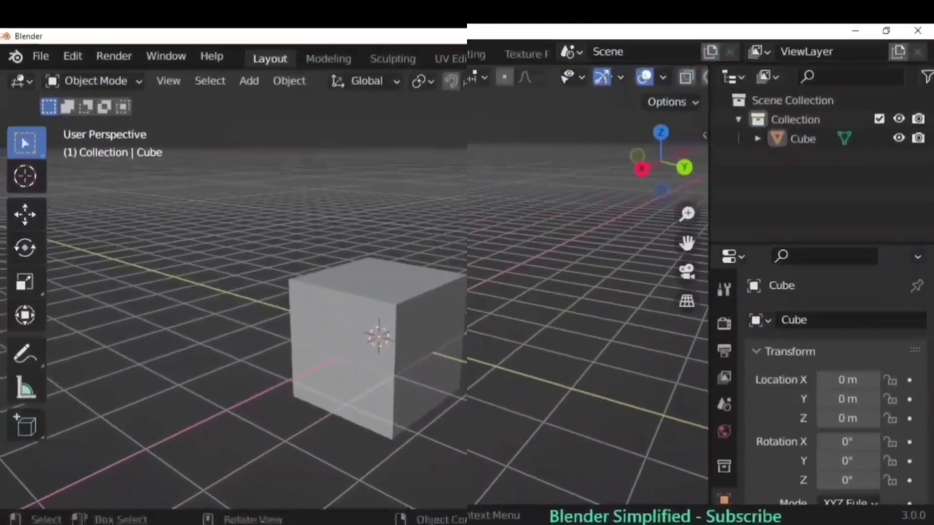
{"action": "left_click", "coordinate": [691, 81]}
{"action": "scroll", "coordinate": [630, 347], "scroll_direction": "down", "scroll_amount": 2}
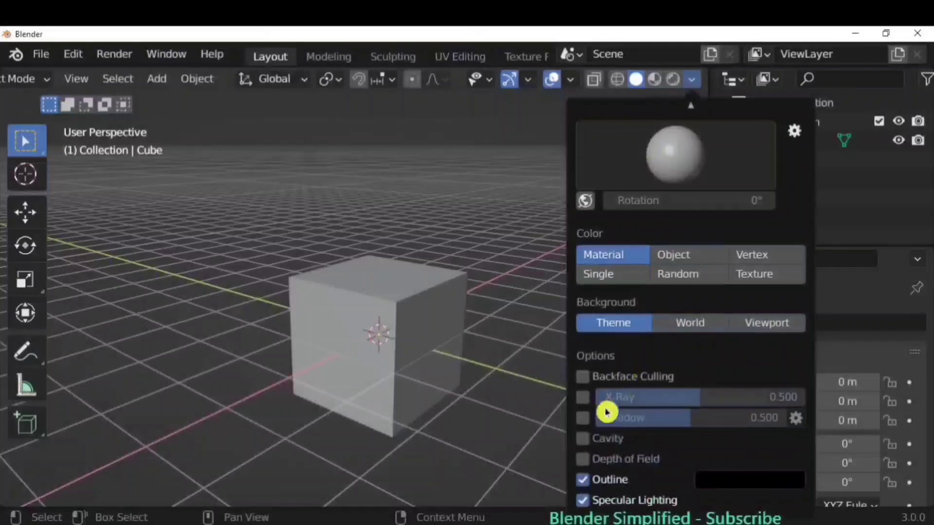
{"action": "left_click", "coordinate": [583, 418]}
{"action": "left_click", "coordinate": [582, 438]}
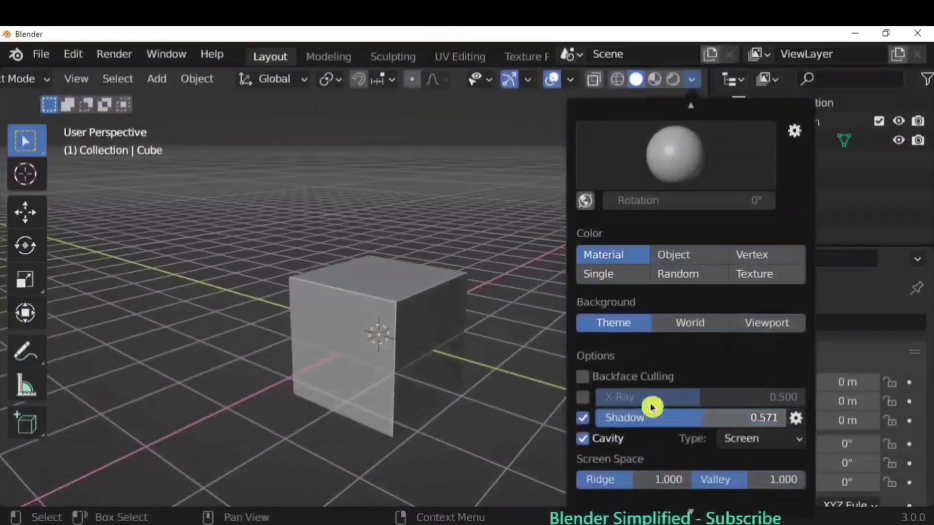
{"action": "scroll", "coordinate": [652, 408], "scroll_direction": "down", "scroll_amount": 2}
{"action": "left_click", "coordinate": [740, 397]}
{"action": "left_click", "coordinate": [746, 468]}
Step: Raise the cavity ridge and valley values and orbit to inspect the shaded cube
{"action": "left_click_drag", "start_coordinate": [638, 439], "coordinate": [698, 441]}
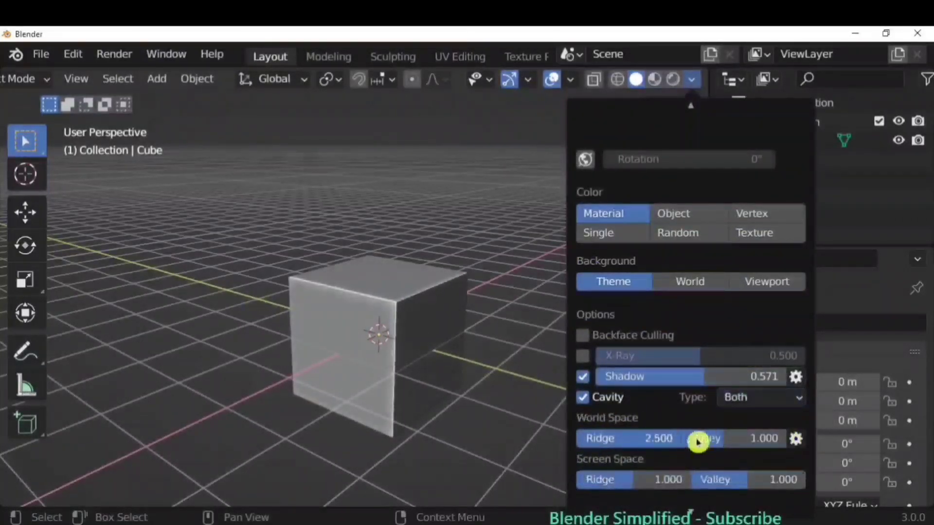
{"action": "left_click_drag", "start_coordinate": [776, 438], "coordinate": [778, 439]}
{"action": "scroll", "coordinate": [635, 433], "scroll_direction": "down", "scroll_amount": 2}
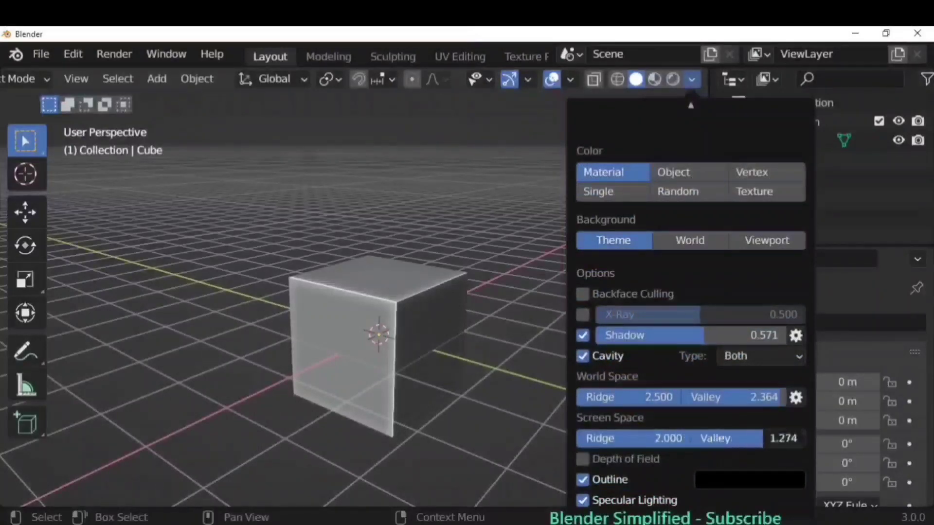
{"action": "mouse_move", "coordinate": [538, 355]}
{"action": "middle_mouse_down"}
{"action": "mouse_move", "coordinate": [399, 375]}
{"action": "mouse_move", "coordinate": [271, 335]}
{"action": "mouse_move", "coordinate": [558, 349]}
{"action": "mouse_move", "coordinate": [545, 361]}
{"action": "middle_mouse_up"}
{"action": "middle_click_drag", "start_coordinate": [385, 335], "coordinate": [538, 375]}
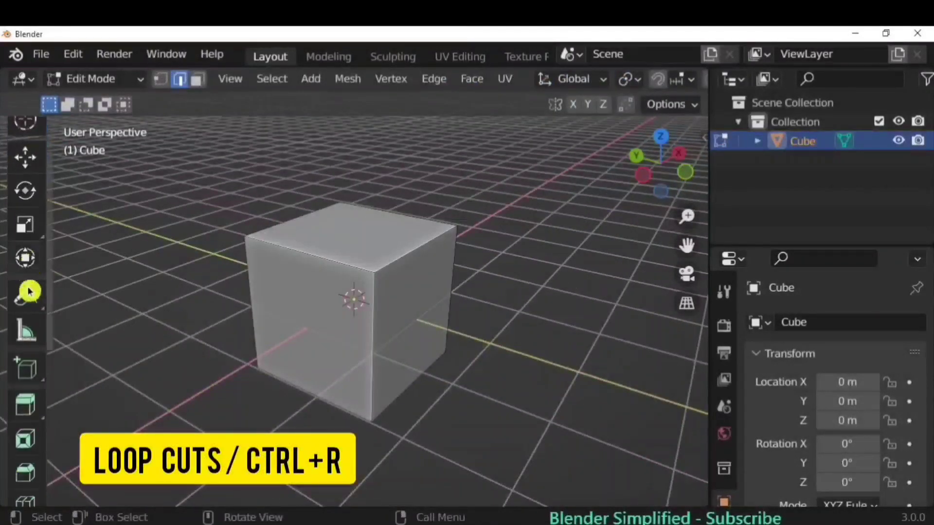
{"action": "scroll", "coordinate": [30, 292], "scroll_direction": "down", "scroll_amount": 4}
{"action": "left_click", "coordinate": [26, 423]}
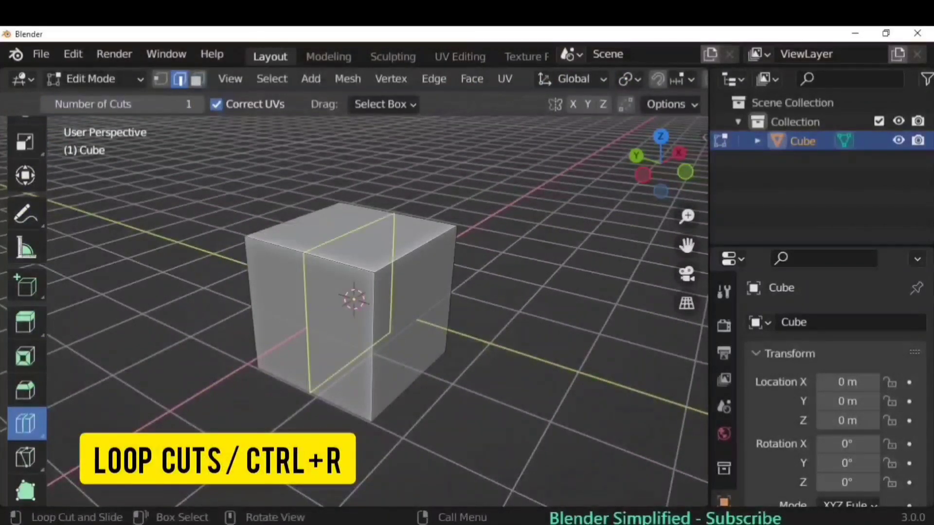
Step: Add an edge loop around the cube, then select its upper-right and lower-right faces
{"action": "left_click", "coordinate": [422, 228]}
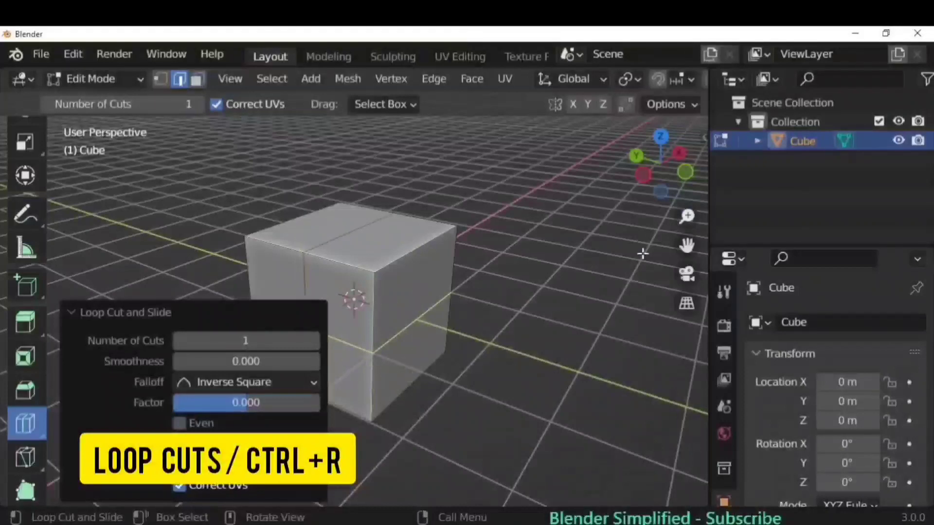
{"action": "left_click", "coordinate": [75, 314]}
{"action": "middle_click_drag", "start_coordinate": [217, 346], "coordinate": [267, 292]}
{"action": "left_click", "coordinate": [177, 98]}
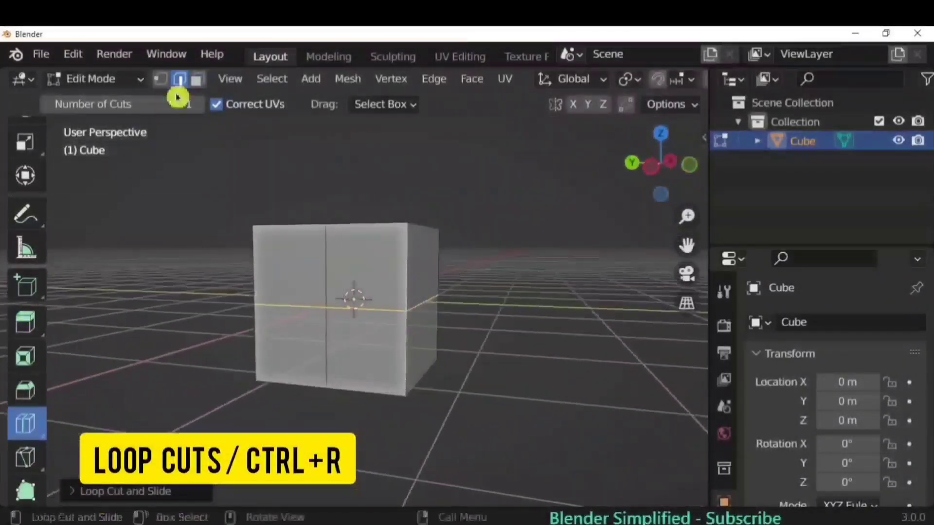
{"action": "scroll", "coordinate": [27, 194], "scroll_direction": "up", "scroll_amount": 5}
{"action": "left_click", "coordinate": [26, 141]}
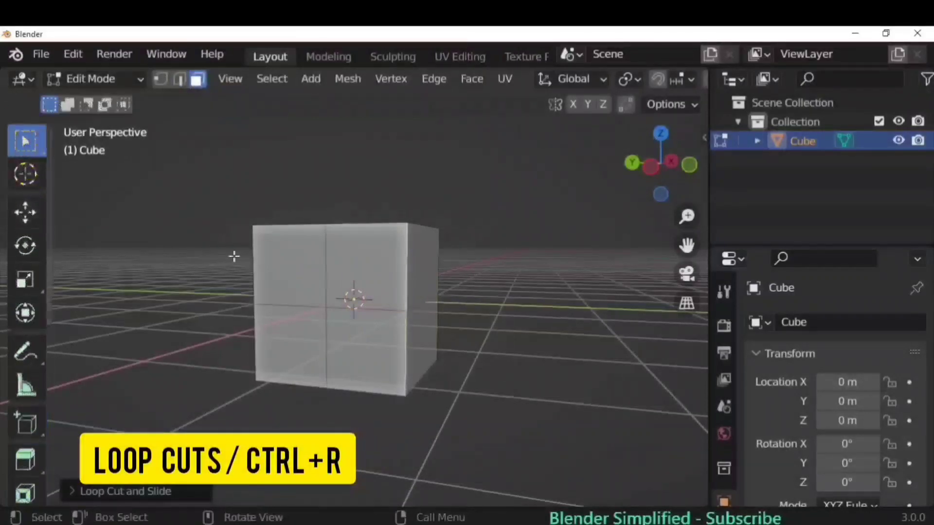
{"action": "left_click", "coordinate": [374, 265]}
{"action": "left_click", "coordinate": [371, 342]}
{"action": "middle_click_drag", "start_coordinate": [371, 342], "coordinate": [514, 291]}
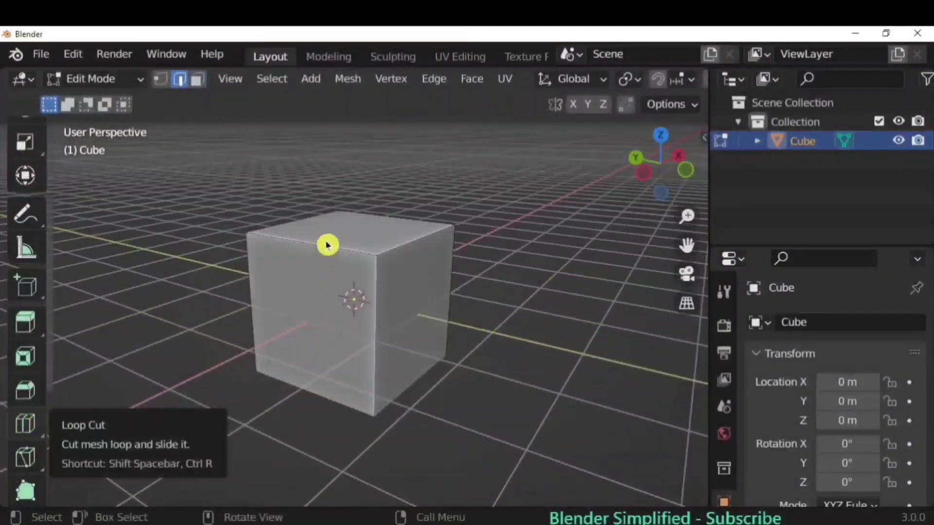
Step: Cut vertical and horizontal loop cuts through the cube's faces, sliding them off-centre
{"action": "left_click", "coordinate": [25, 423]}
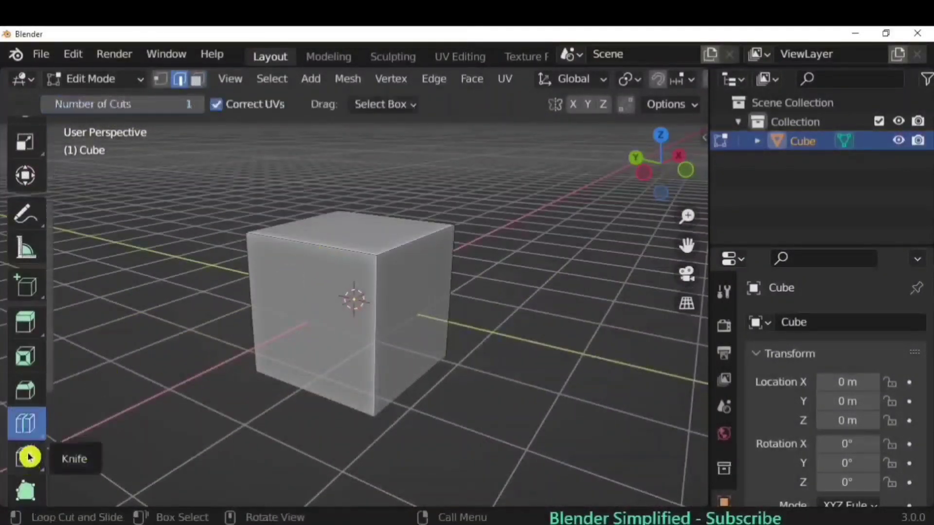
{"action": "left_click_drag", "start_coordinate": [321, 245], "coordinate": [318, 267]}
{"action": "left_click_drag", "start_coordinate": [379, 333], "coordinate": [396, 282]}
{"action": "left_click", "coordinate": [323, 335]}
Step: Set the loop cut to 10 cuts slid to factor -0.463, then undo it
{"action": "left_click", "coordinate": [107, 492]}
{"action": "left_click", "coordinate": [248, 341]}
{"action": "type", "text": "10"}
{"action": "key", "text": "Return"}
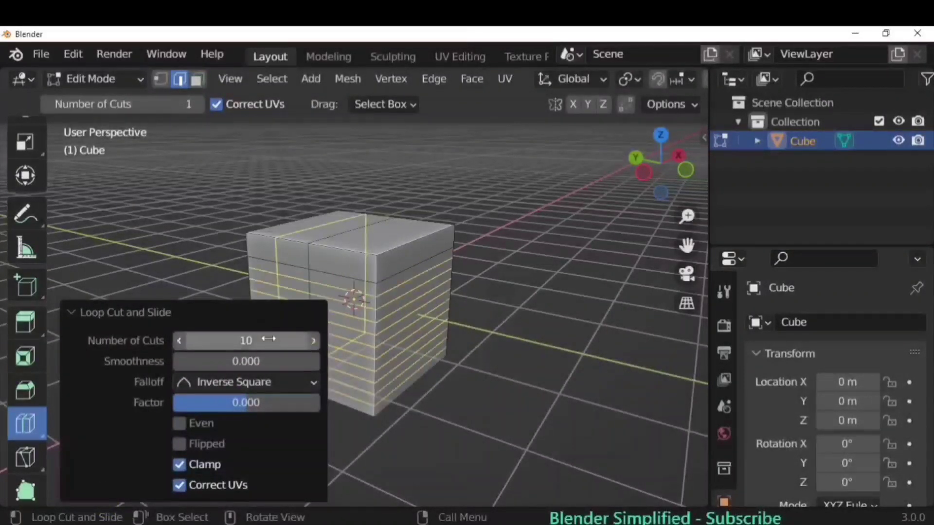
{"action": "left_click_drag", "start_coordinate": [267, 406], "coordinate": [243, 404]}
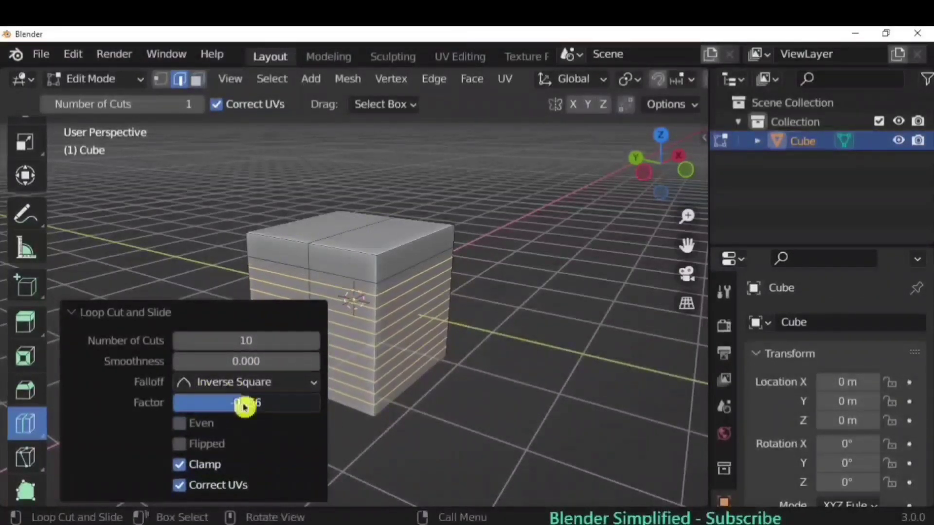
{"action": "left_click", "coordinate": [257, 316]}
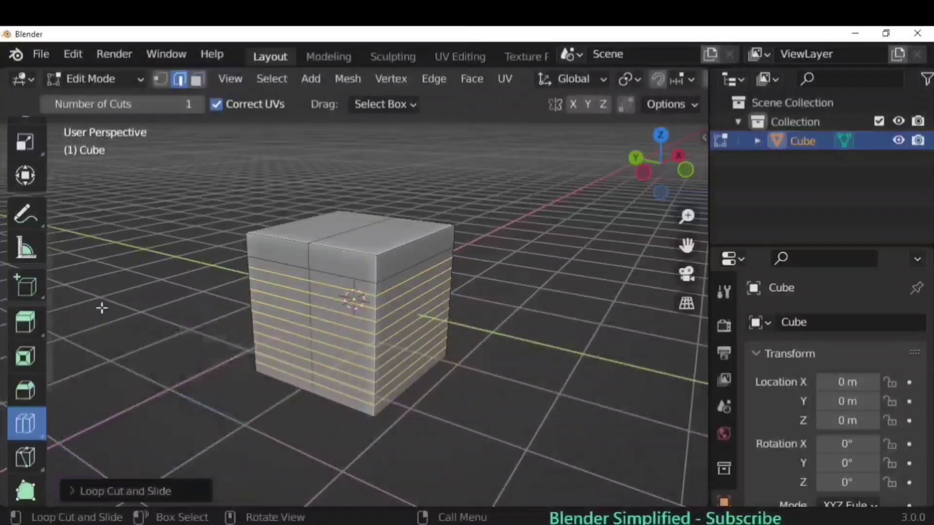
{"action": "key", "text": "ctrl+z"}
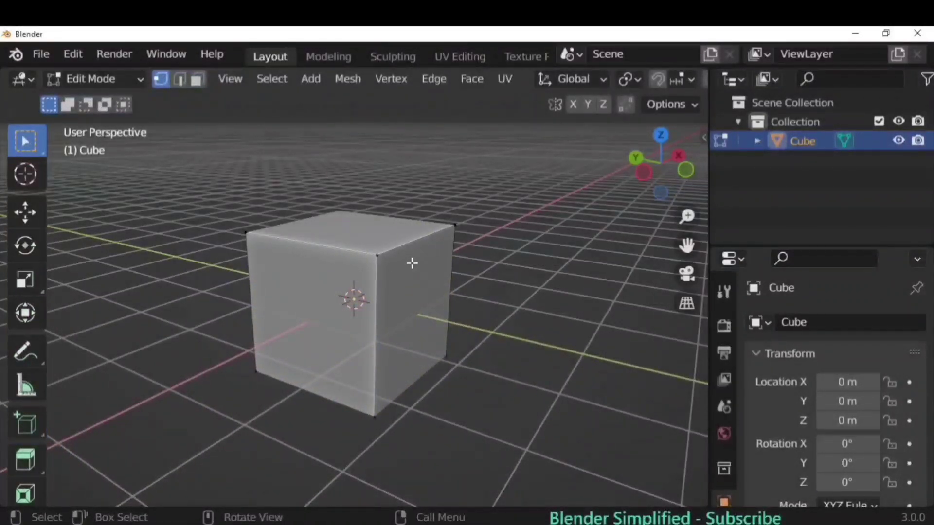
Step: Add five evenly spaced edge loops around the cube with Ctrl+R
{"action": "key", "text": "ctrl+r"}
{"action": "scroll", "coordinate": [412, 263], "scroll_direction": "up", "scroll_amount": 2}
{"action": "scroll", "coordinate": [412, 263], "scroll_direction": "up", "scroll_amount": 2}
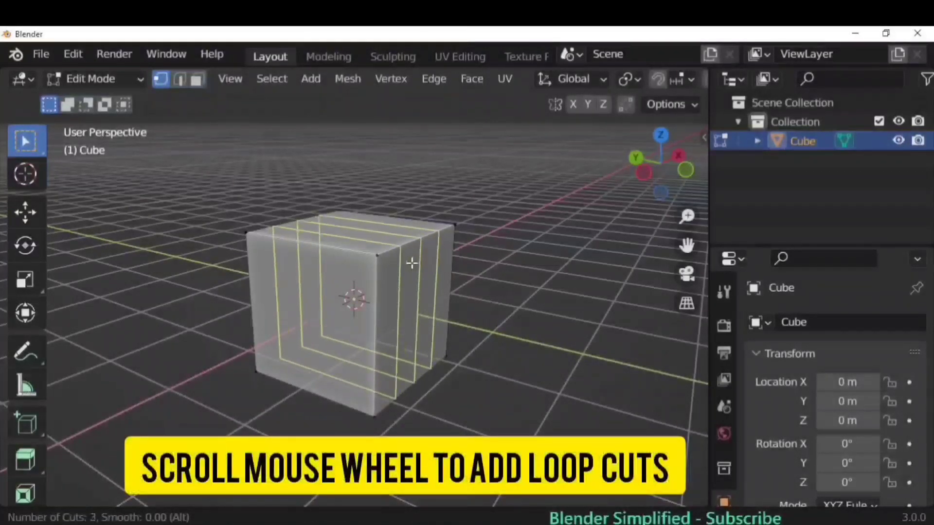
{"action": "left_click", "coordinate": [411, 263]}
{"action": "right_click", "coordinate": [358, 348]}
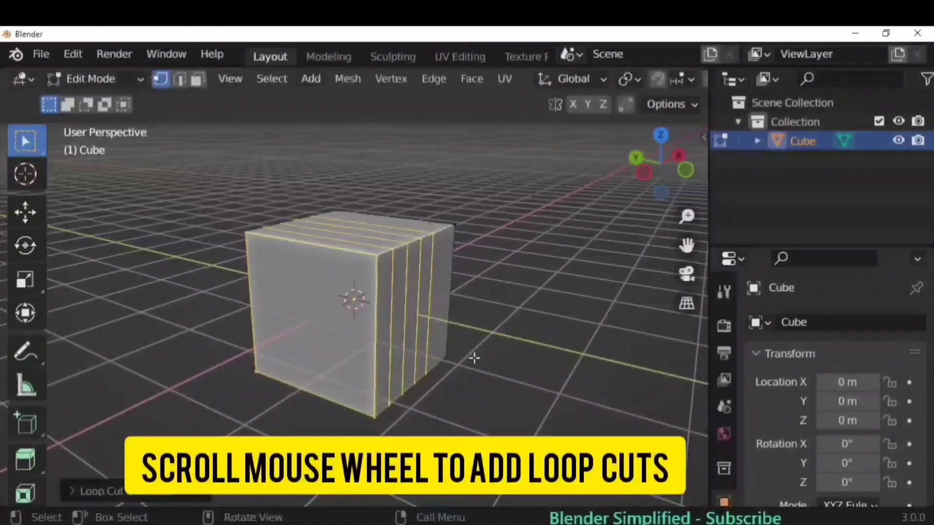
Step: Add about five more horizontal loop cuts, then pick the Knife tool
{"action": "key", "text": "ctrl+r"}
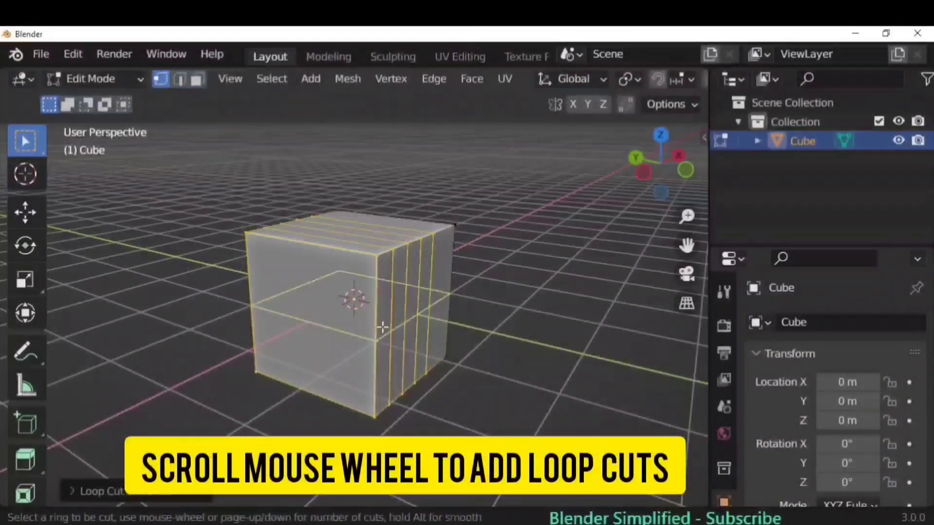
{"action": "scroll", "coordinate": [382, 327], "scroll_direction": "up", "scroll_amount": 4}
{"action": "left_click", "coordinate": [383, 327]}
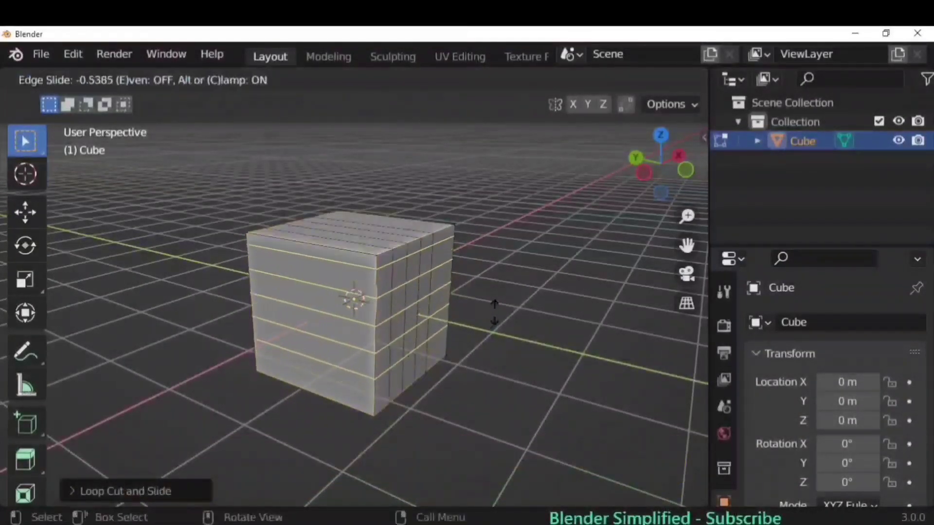
{"action": "left_click", "coordinate": [463, 319]}
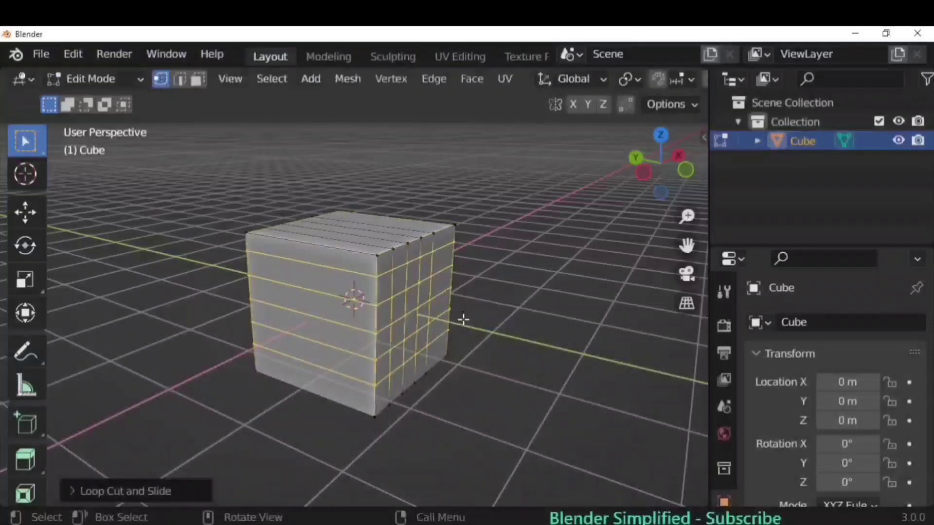
{"action": "middle_click_drag", "start_coordinate": [463, 319], "coordinate": [528, 330]}
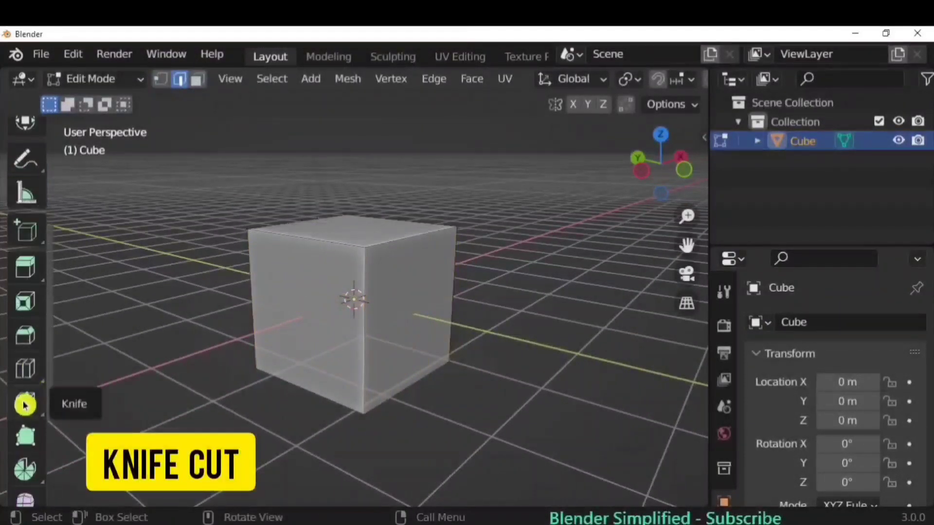
{"action": "left_click", "coordinate": [25, 402]}
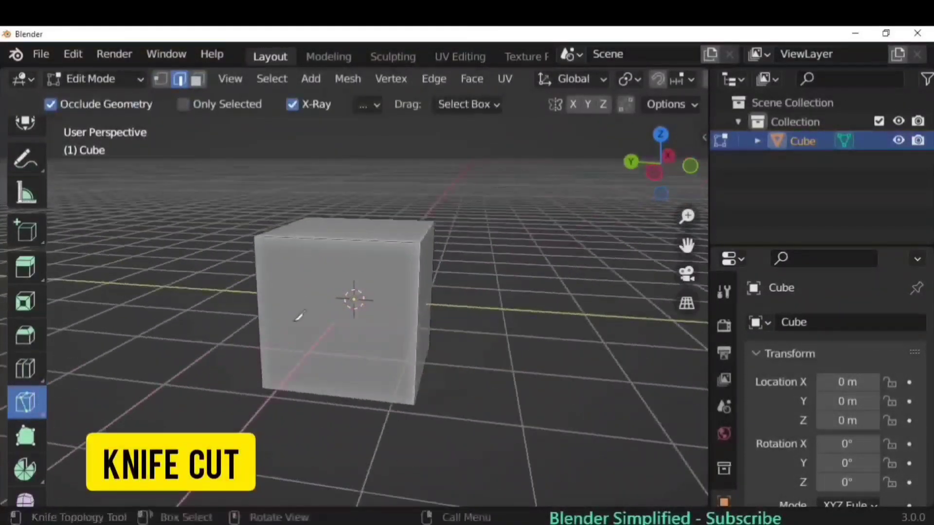
Step: Knife a closed triangular cut into one side face of the cube
{"action": "left_click", "coordinate": [313, 294]}
{"action": "left_click", "coordinate": [316, 357]}
{"action": "left_click", "coordinate": [362, 340]}
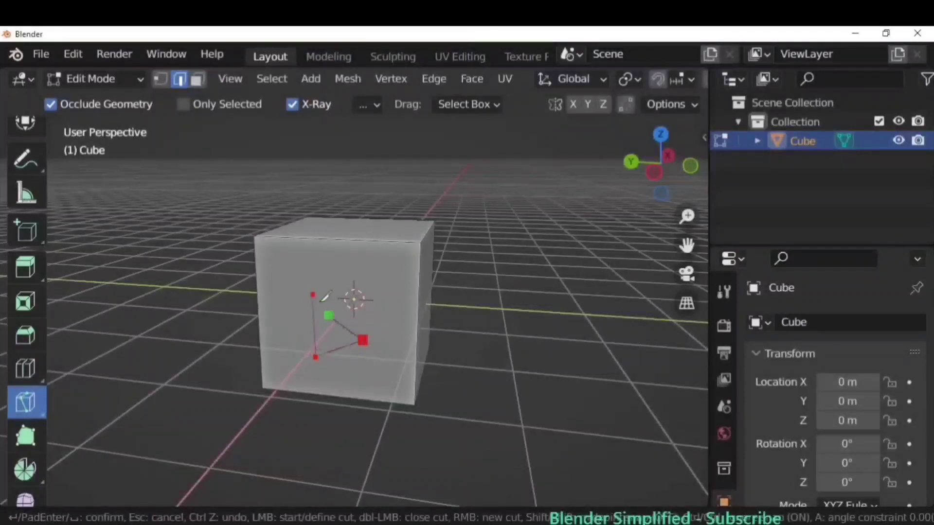
{"action": "left_click", "coordinate": [313, 292]}
{"action": "key", "text": "Return"}
Step: Knife a second cut starting on the top edge, then switch to Face select
{"action": "middle_click_drag", "start_coordinate": [370, 263], "coordinate": [388, 217]}
{"action": "left_click", "coordinate": [363, 222]}
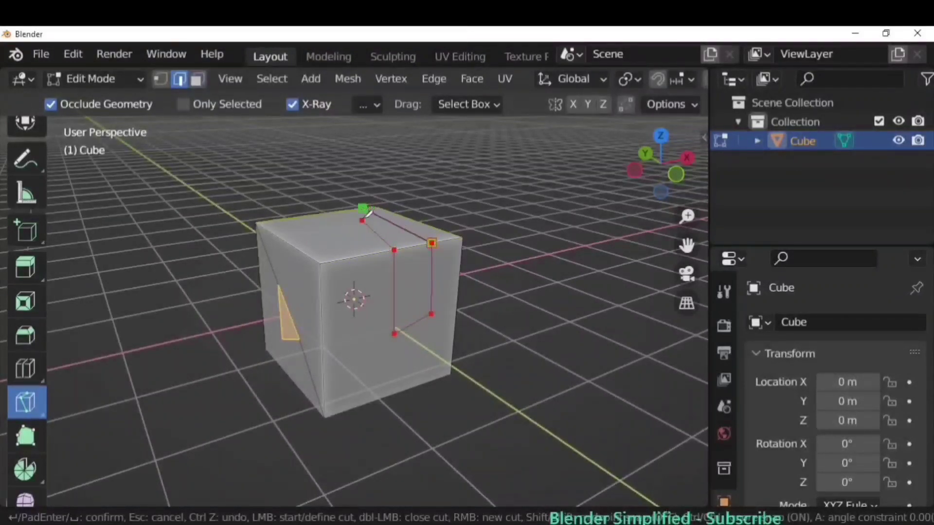
{"action": "left_click", "coordinate": [363, 221]}
{"action": "key", "text": "Return"}
{"action": "key", "text": "3"}
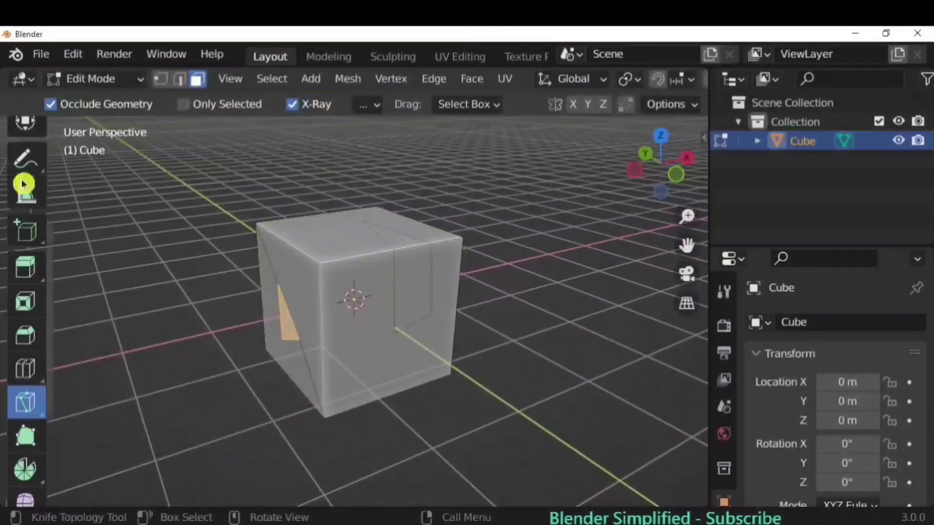
{"action": "scroll", "coordinate": [23, 184], "scroll_direction": "up", "scroll_amount": 5}
{"action": "left_click", "coordinate": [26, 141]}
{"action": "middle_click_drag", "start_coordinate": [344, 246], "coordinate": [467, 340]}
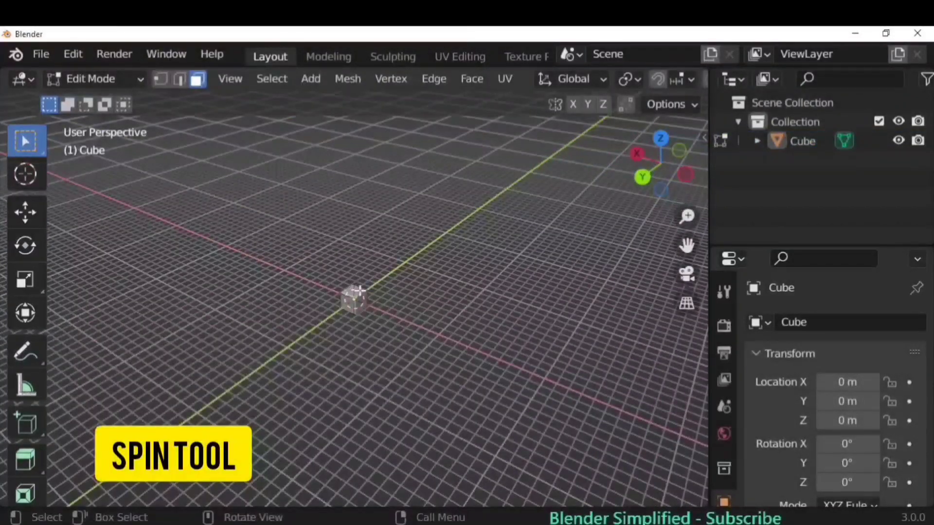
Step: Move the cube off-centre along X and spin it around the world centre
{"action": "scroll", "coordinate": [25, 292], "scroll_direction": "down", "scroll_amount": 5}
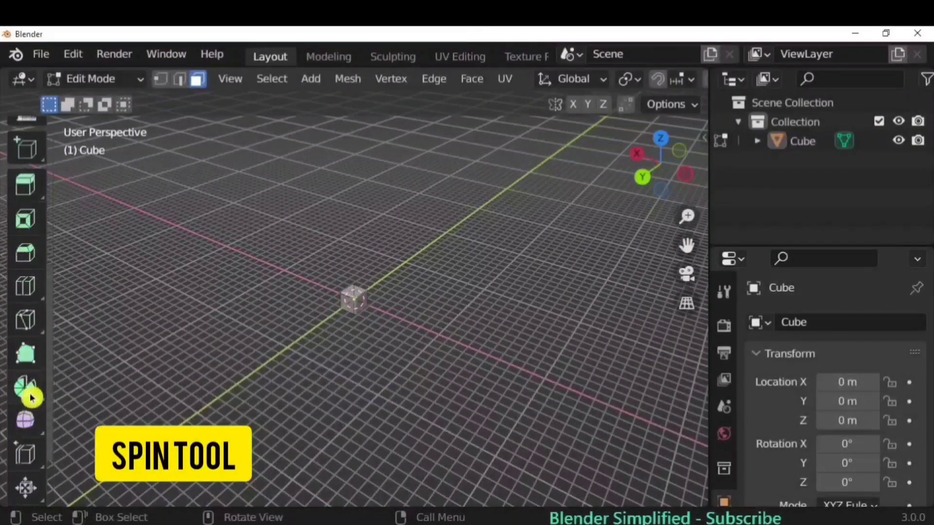
{"action": "left_click", "coordinate": [25, 387]}
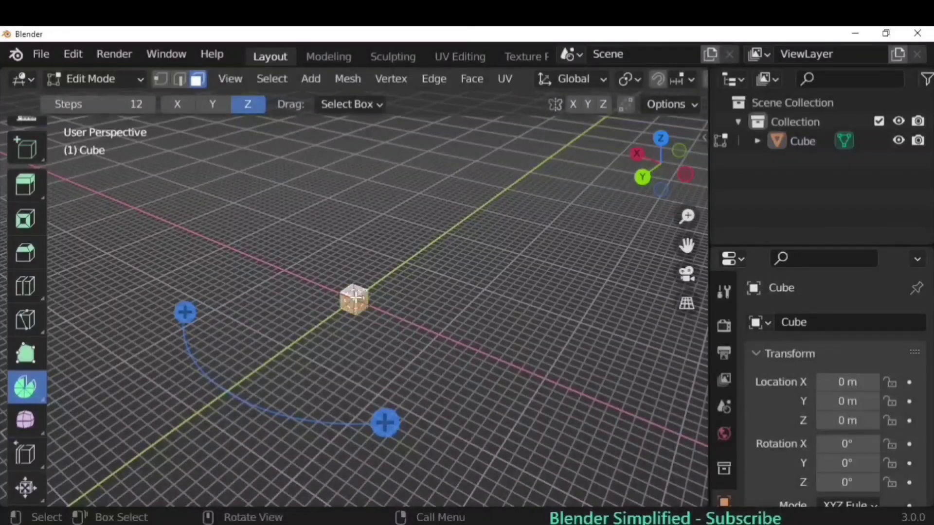
{"action": "key", "text": "g"}
{"action": "key", "text": "x"}
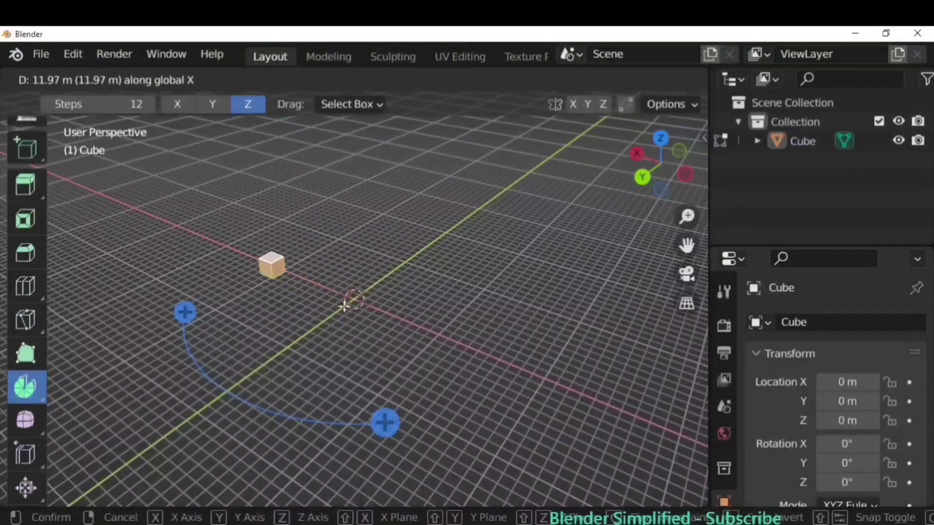
{"action": "left_click", "coordinate": [152, 309]}
{"action": "left_click_drag", "start_coordinate": [384, 422], "coordinate": [336, 268]}
Step: Set the spin to 10 steps and a 300° angle with Use Duplicates on
{"action": "left_click", "coordinate": [99, 496]}
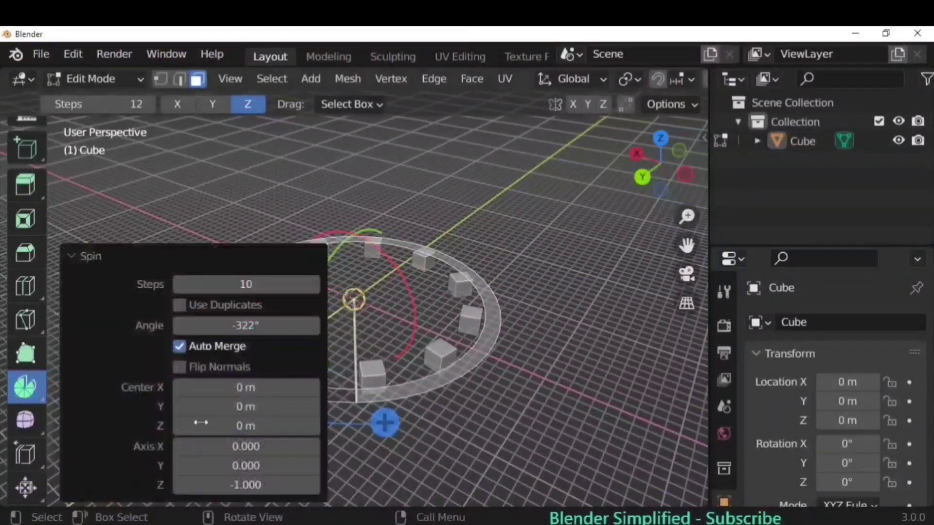
{"action": "double_click", "coordinate": [248, 287]}
{"action": "key", "text": "Return"}
{"action": "middle_click_drag", "start_coordinate": [511, 387], "coordinate": [631, 387], "text": "shift"}
{"action": "double_click", "coordinate": [267, 286]}
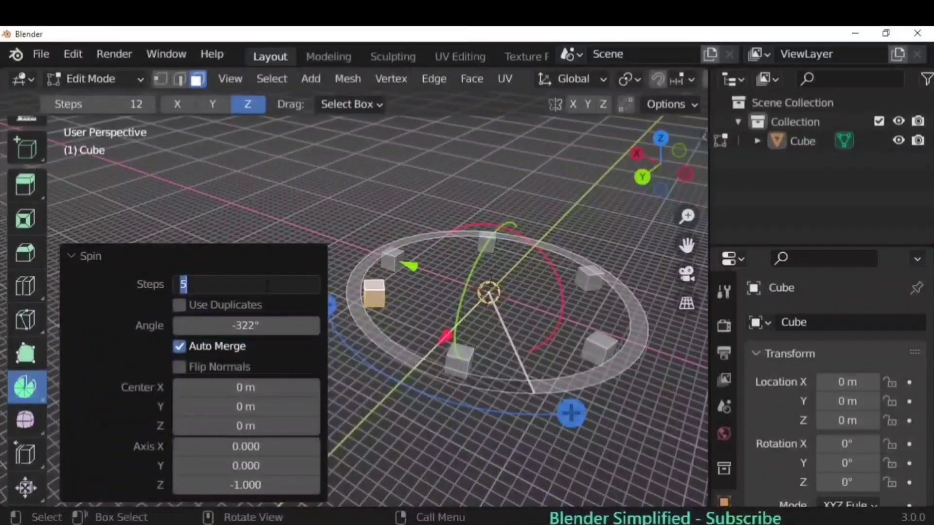
{"action": "type", "text": "10"}
{"action": "key", "text": "Return"}
{"action": "double_click", "coordinate": [229, 326]}
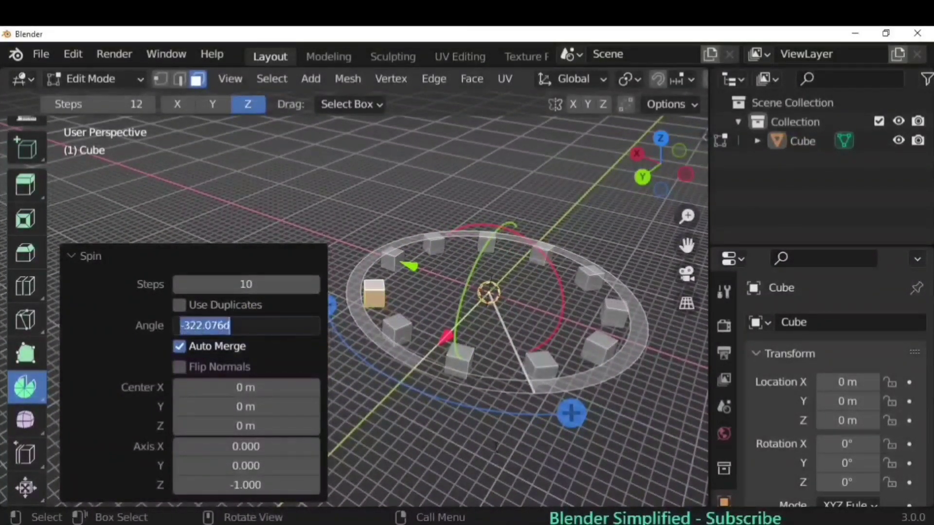
{"action": "key", "text": "Return"}
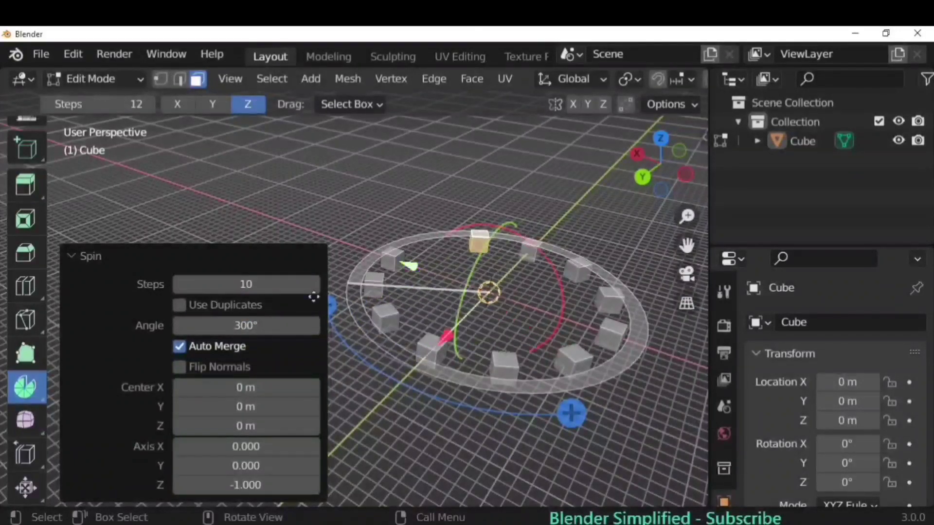
{"action": "left_click", "coordinate": [183, 305]}
{"action": "left_click", "coordinate": [129, 300]}
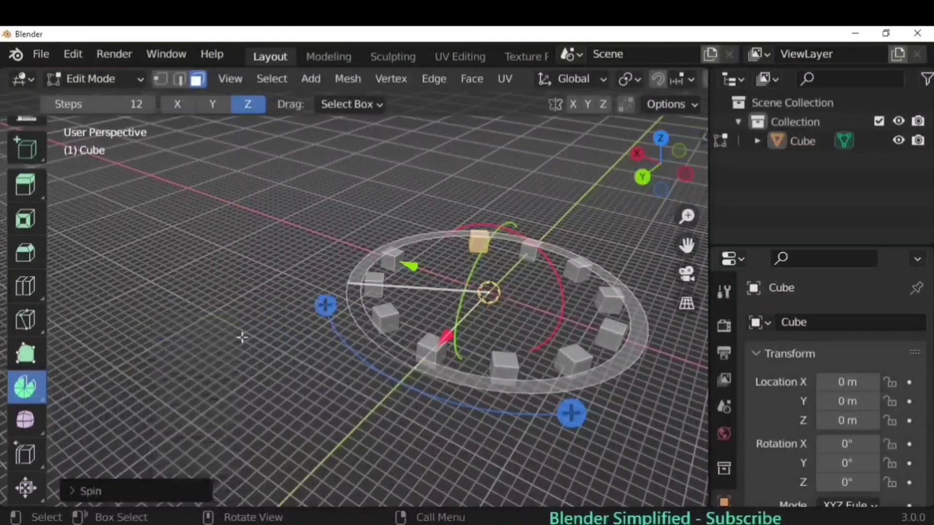
Step: Drag the spin handles to tilt the ring and sweep a new arc of cube copies
{"action": "middle_click_drag", "start_coordinate": [239, 334], "coordinate": [437, 311]}
{"action": "left_click_drag", "start_coordinate": [437, 311], "coordinate": [423, 340]}
{"action": "left_click_drag", "start_coordinate": [559, 379], "coordinate": [541, 302]}
{"action": "mouse_move", "coordinate": [302, 306]}
{"action": "left_mouse_down"}
{"action": "mouse_move", "coordinate": [530, 389]}
{"action": "mouse_move", "coordinate": [402, 365]}
{"action": "left_mouse_up"}
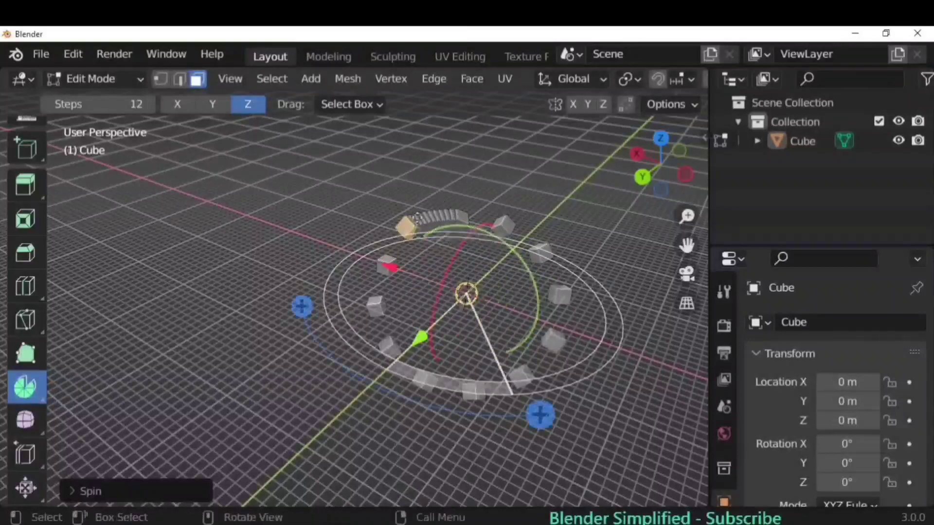
{"action": "left_click_drag", "start_coordinate": [539, 414], "coordinate": [539, 414]}
{"action": "scroll", "coordinate": [628, 327], "scroll_direction": "up", "scroll_amount": 1}
{"action": "middle_click_drag", "start_coordinate": [628, 327], "coordinate": [518, 304], "text": "shift"}
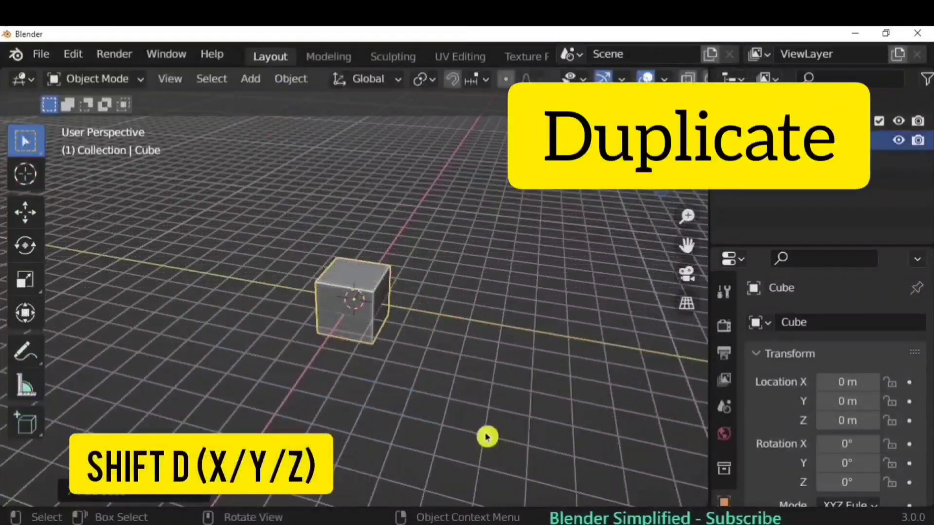
Step: Try two Shift+D duplicates of the cube, then undo them
{"action": "key", "text": "shift+d"}
{"action": "left_click", "coordinate": [590, 413]}
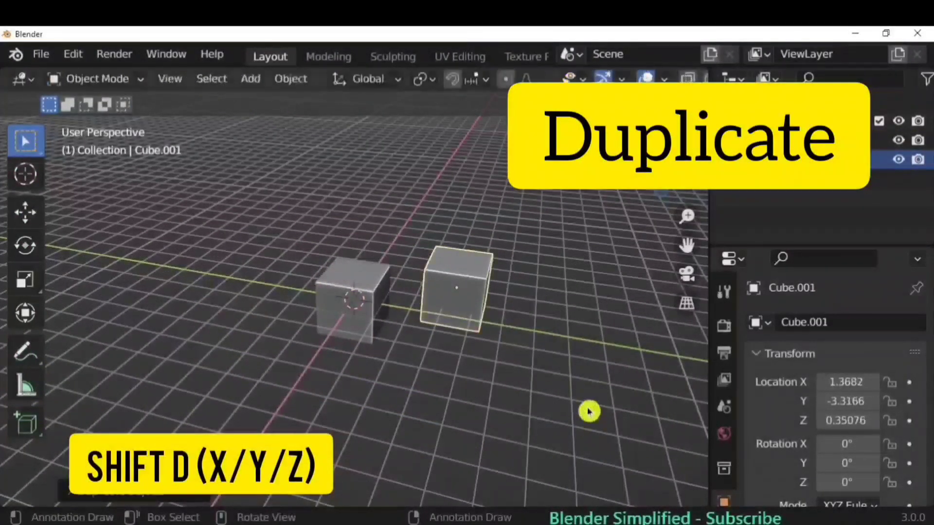
{"action": "key", "text": "shift+d"}
{"action": "left_click", "coordinate": [407, 360]}
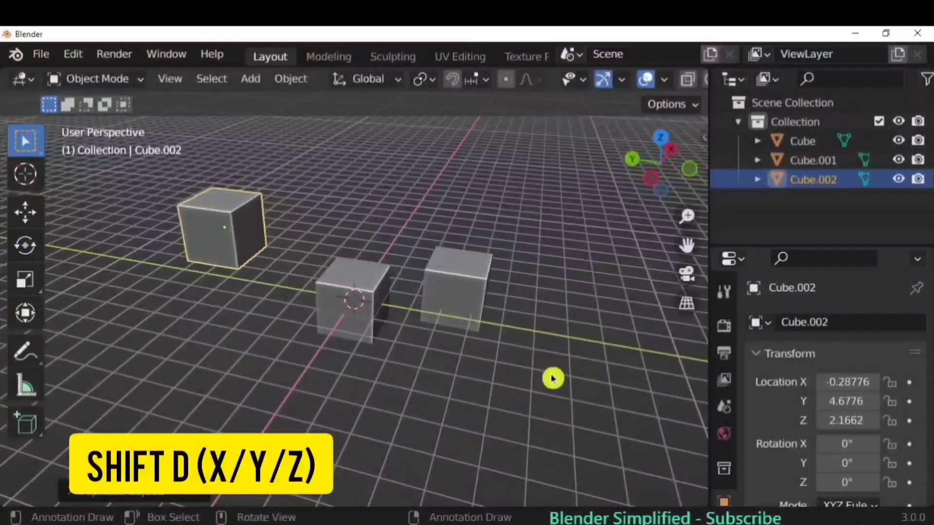
{"action": "key", "text": "ctrl+z"}
{"action": "key", "text": "ctrl+z"}
Step: Make duplicates constrained along Y, X and Z, then undo the extra copies
{"action": "key", "text": "shift+d"}
{"action": "key", "text": "y"}
{"action": "left_click", "coordinate": [647, 409]}
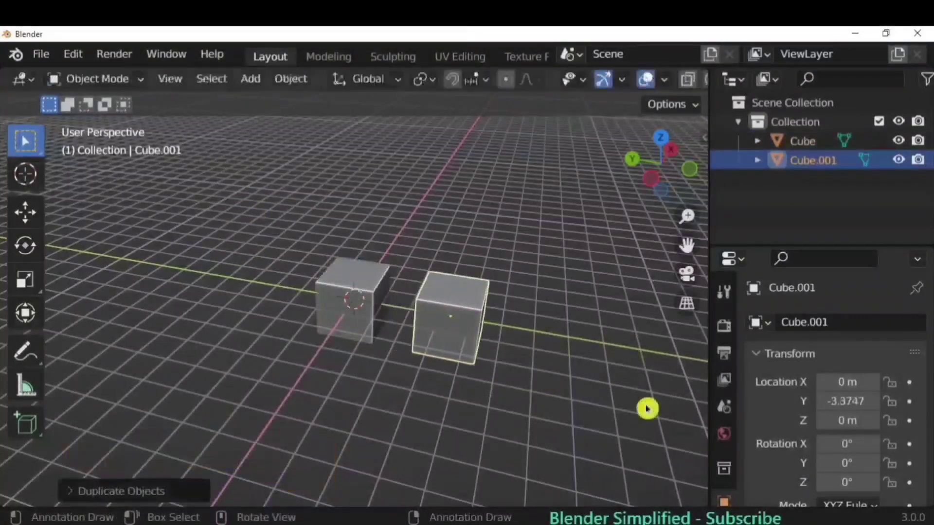
{"action": "key", "text": "shift+d"}
{"action": "key", "text": "x"}
{"action": "left_click", "coordinate": [637, 331]}
{"action": "key", "text": "shift+d"}
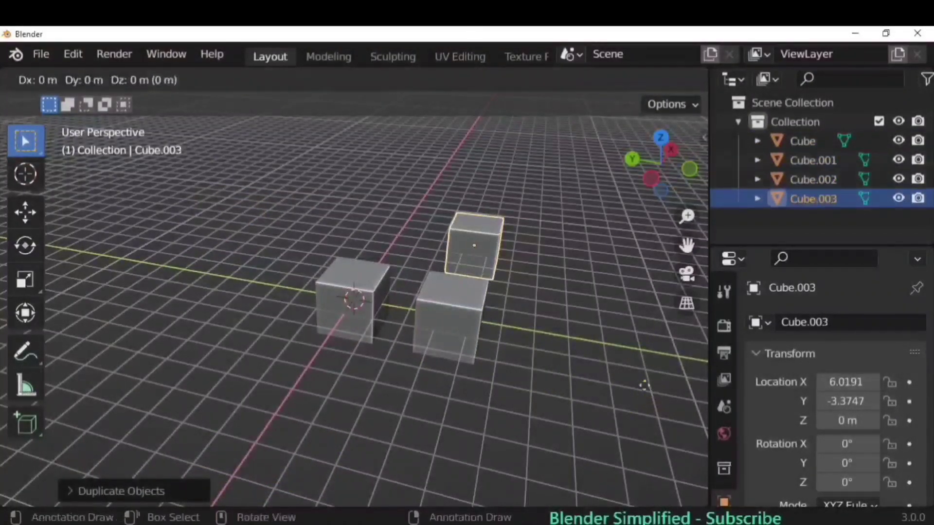
{"action": "key", "text": "z"}
{"action": "left_click", "coordinate": [632, 388]}
{"action": "key", "text": "ctrl+z"}
{"action": "key", "text": "ctrl+z"}
{"action": "key", "text": "ctrl+z"}
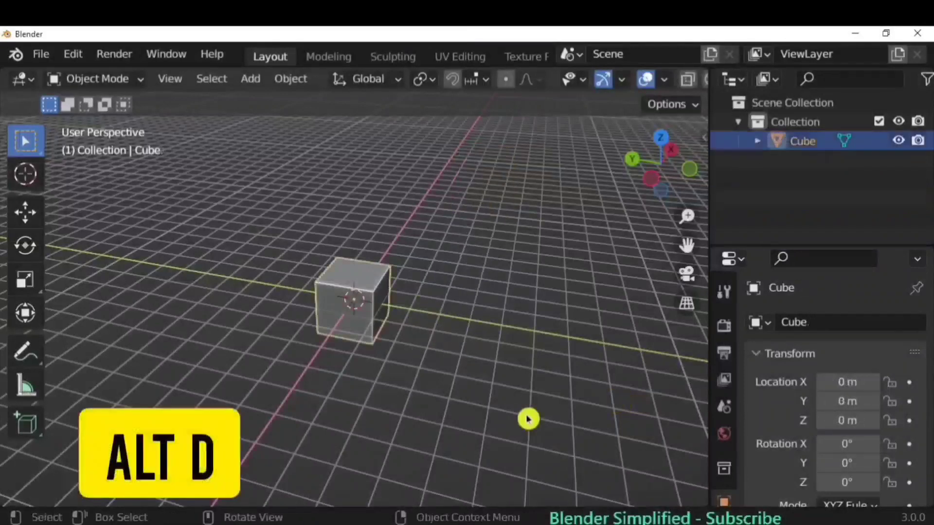
Step: Place an Alt+D linked duplicate beside the original cube
{"action": "key", "text": "alt+d"}
{"action": "left_click", "coordinate": [645, 425]}
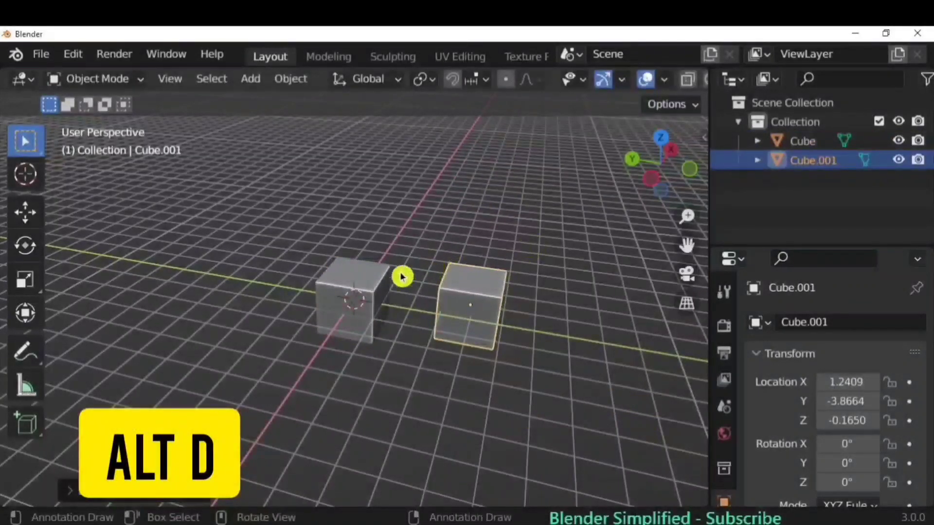
{"action": "left_click", "coordinate": [379, 289]}
Step: In Edit Mode, extrude the cube taller, then inset and extrude its top face into a block
{"action": "key", "text": "Tab"}
{"action": "left_click", "coordinate": [25, 460]}
{"action": "left_click_drag", "start_coordinate": [353, 232], "coordinate": [354, 214]}
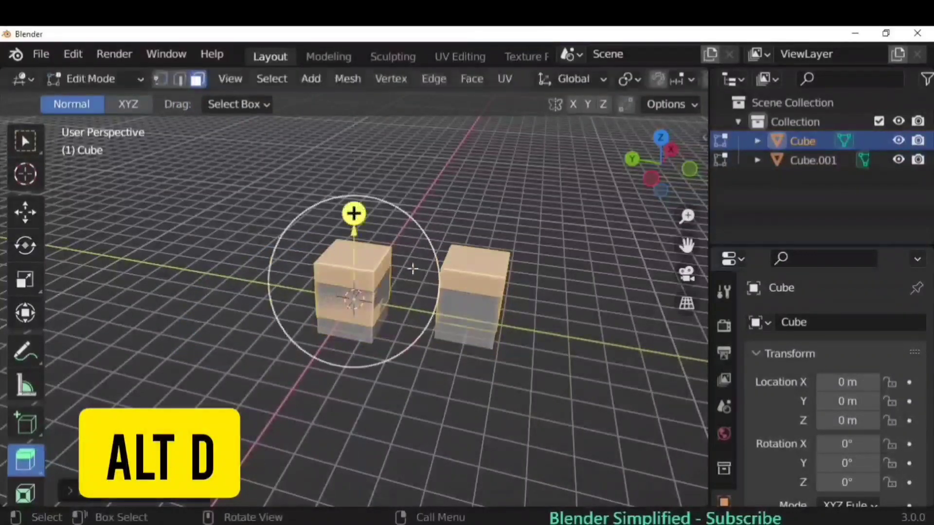
{"action": "left_click", "coordinate": [309, 233]}
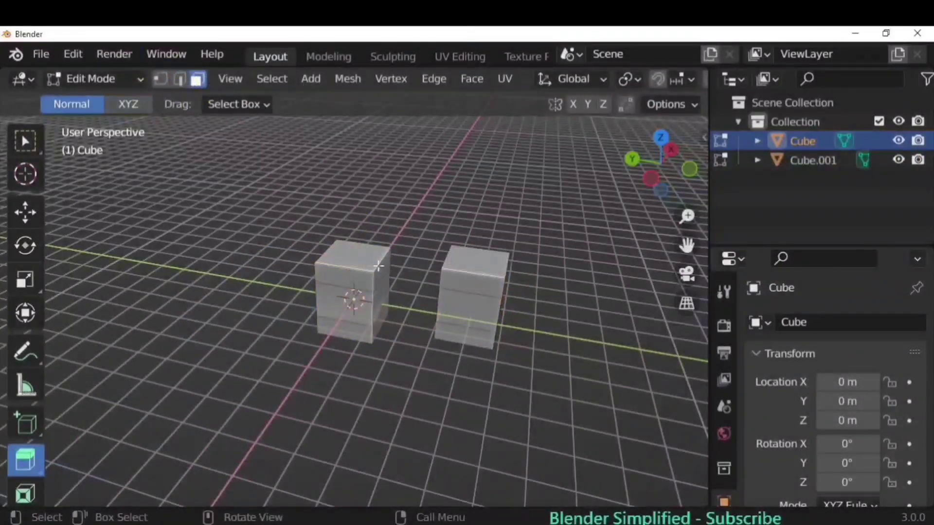
{"action": "left_click", "coordinate": [378, 265]}
{"action": "key", "text": "i"}
{"action": "left_click", "coordinate": [416, 335]}
{"action": "key", "text": "e"}
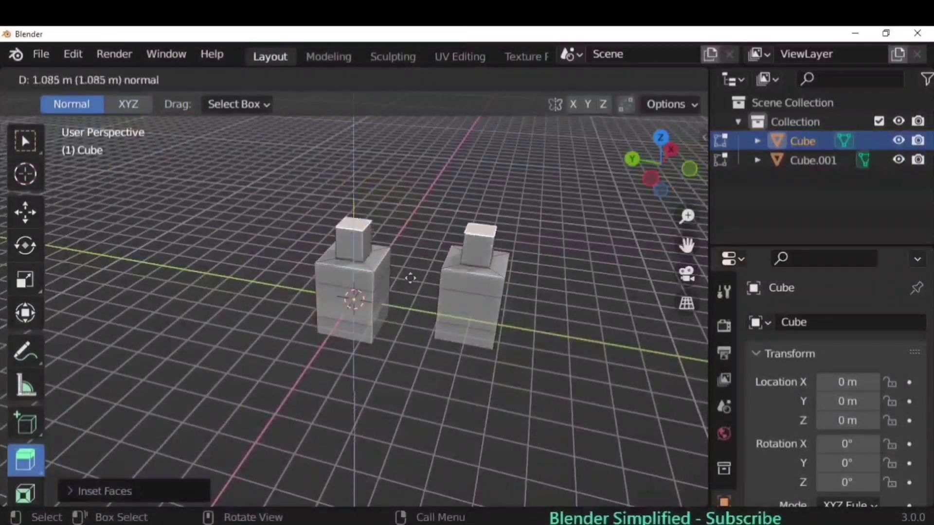
{"action": "left_click", "coordinate": [411, 251]}
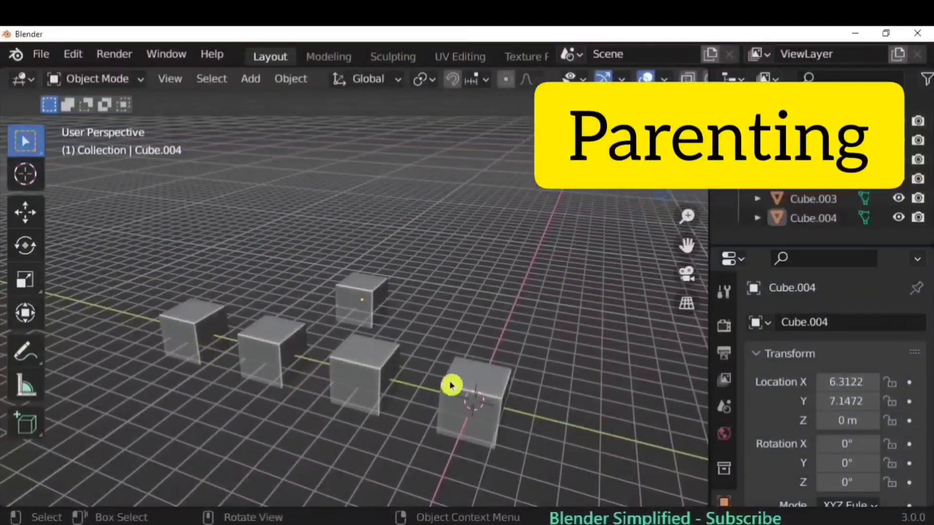
Step: Select all five cubes and parent them to the back cube
{"action": "left_click", "coordinate": [484, 382], "text": "shift"}
{"action": "left_click", "coordinate": [364, 372], "text": "shift"}
{"action": "left_click", "coordinate": [285, 344], "text": "shift"}
{"action": "left_click", "coordinate": [211, 319], "text": "shift"}
{"action": "left_click", "coordinate": [362, 306], "text": "shift"}
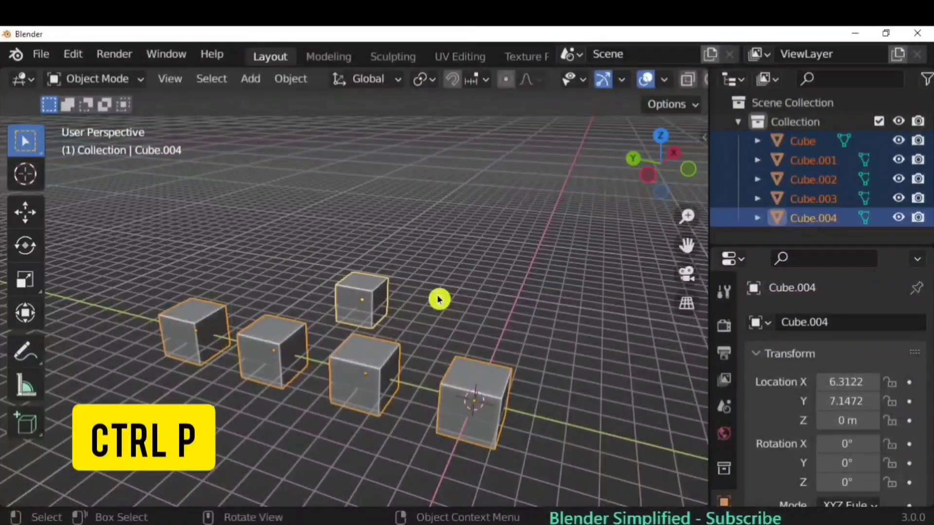
{"action": "key", "text": "ctrl+p"}
{"action": "left_click", "coordinate": [438, 295]}
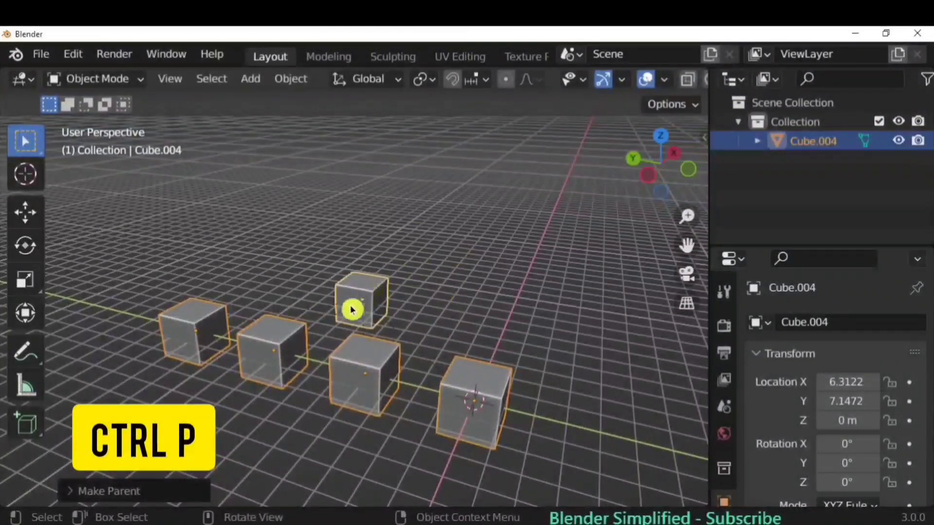
Step: Move, rotate and scale the parented cubes together as a group
{"action": "scroll", "coordinate": [353, 309], "scroll_direction": "up", "scroll_amount": 2}
{"action": "scroll", "coordinate": [389, 323], "scroll_direction": "down", "scroll_amount": 3}
{"action": "key", "text": "g"}
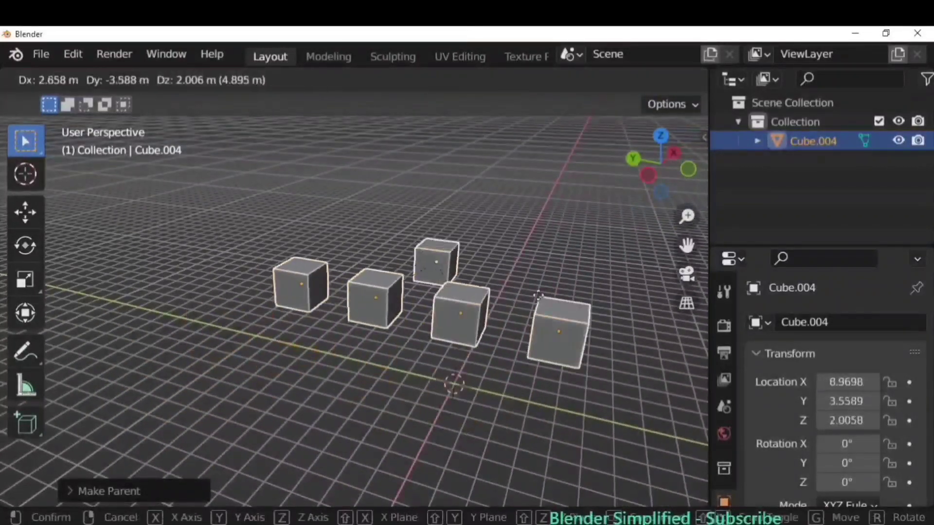
{"action": "left_click", "coordinate": [413, 287]}
{"action": "key", "text": "r"}
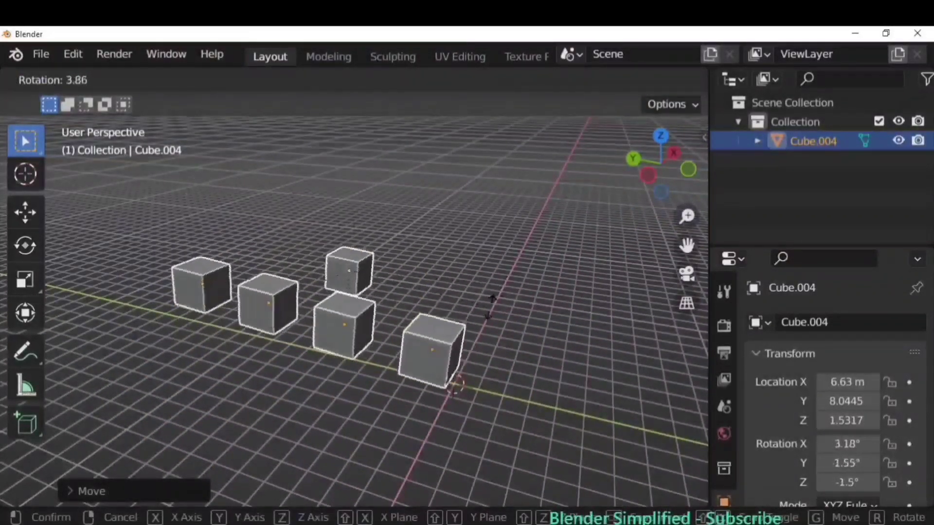
{"action": "left_click", "coordinate": [465, 268]}
{"action": "key", "text": "s"}
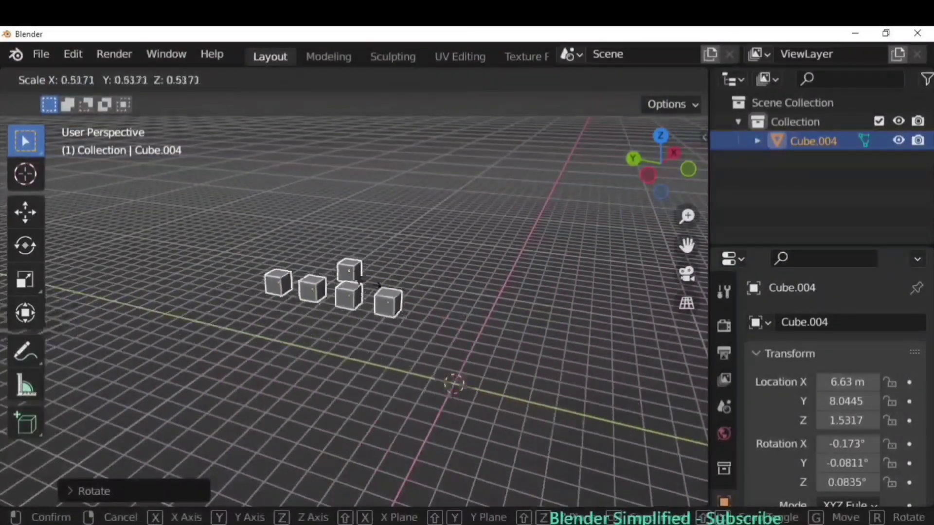
{"action": "left_click", "coordinate": [360, 276]}
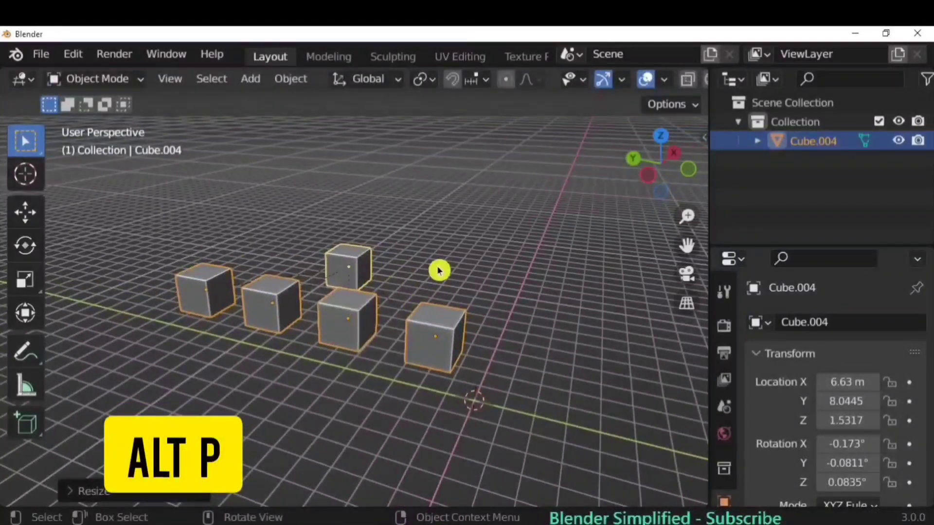
Step: Clear the parent with Alt+P, then reposition Cube.004 and Cube.001
{"action": "key", "text": "alt+p"}
{"action": "left_click", "coordinate": [429, 289]}
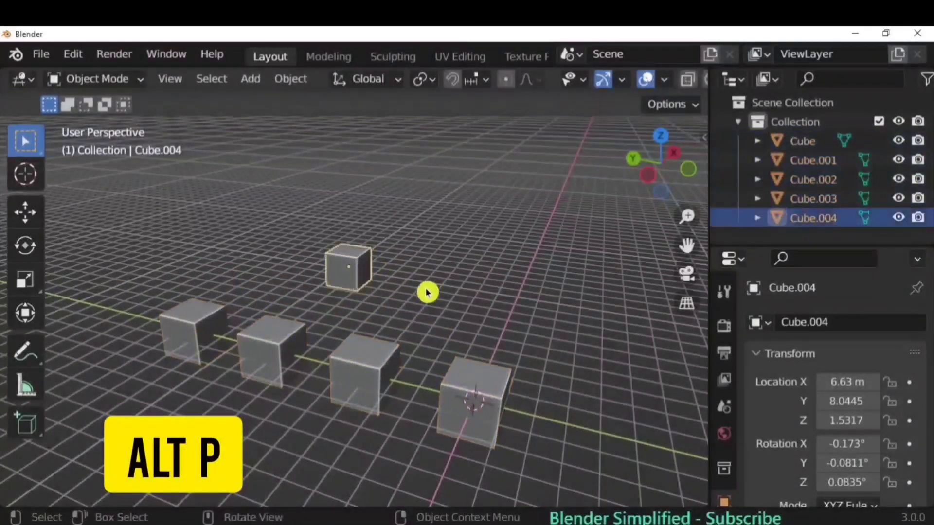
{"action": "key", "text": "g"}
{"action": "left_click", "coordinate": [463, 309]}
{"action": "left_click", "coordinate": [361, 373]}
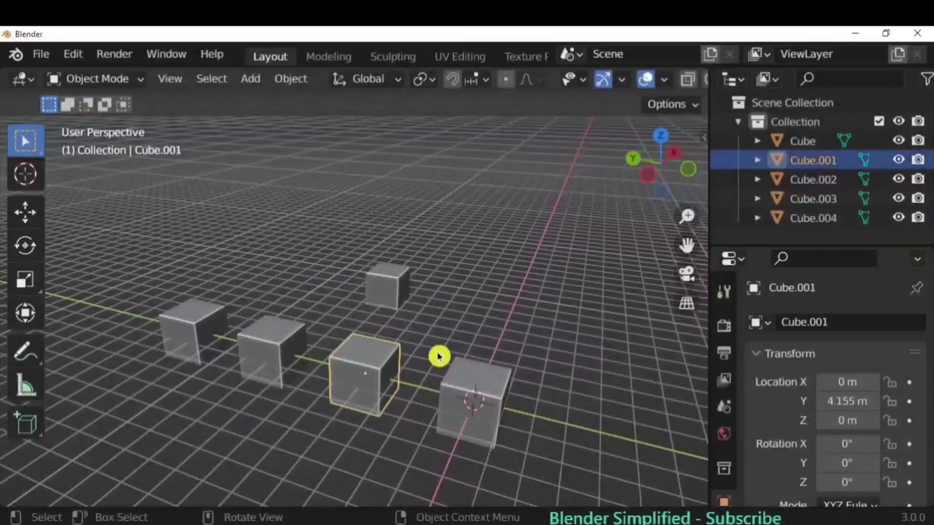
{"action": "key", "text": "g"}
{"action": "left_click", "coordinate": [438, 342]}
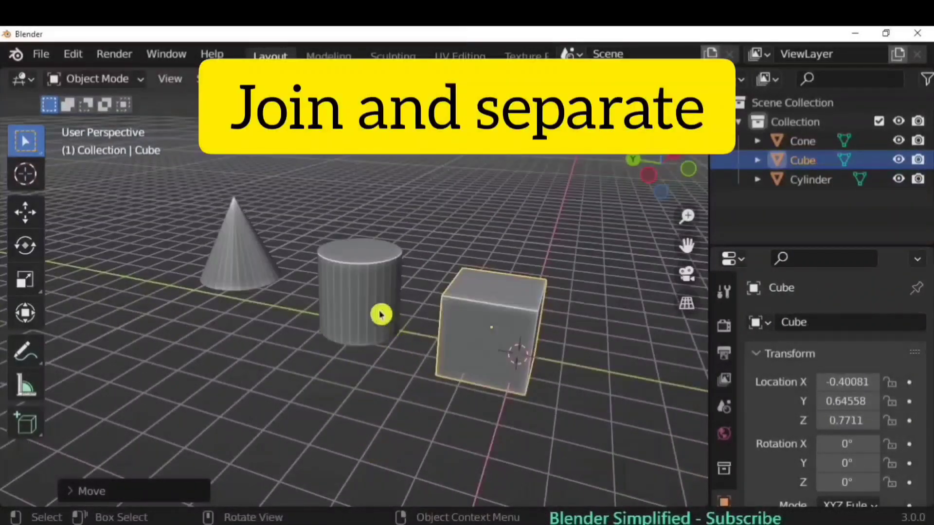
Step: Move the cylinder against the cube and set the cone on top of the cylinder
{"action": "left_click", "coordinate": [369, 287]}
{"action": "key", "text": "g"}
{"action": "left_click", "coordinate": [459, 273]}
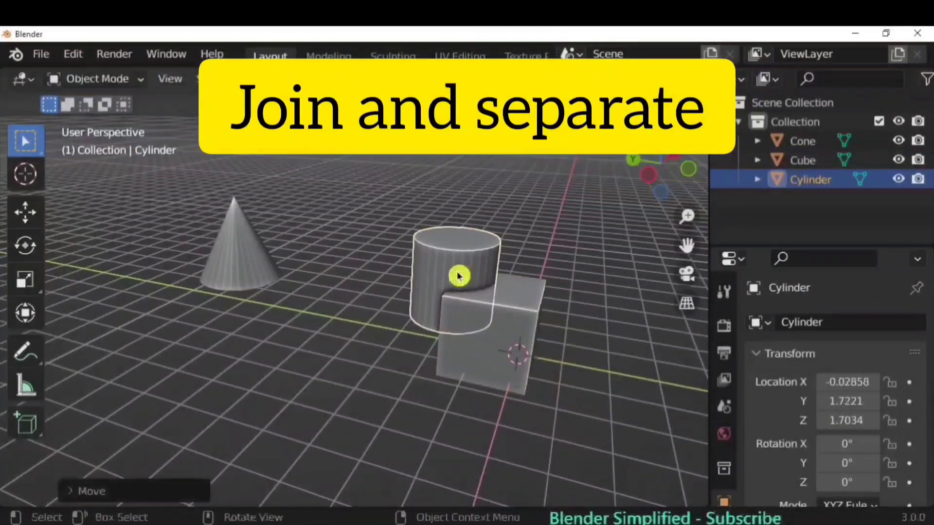
{"action": "left_click", "coordinate": [244, 259]}
{"action": "key", "text": "g"}
{"action": "left_click", "coordinate": [426, 251]}
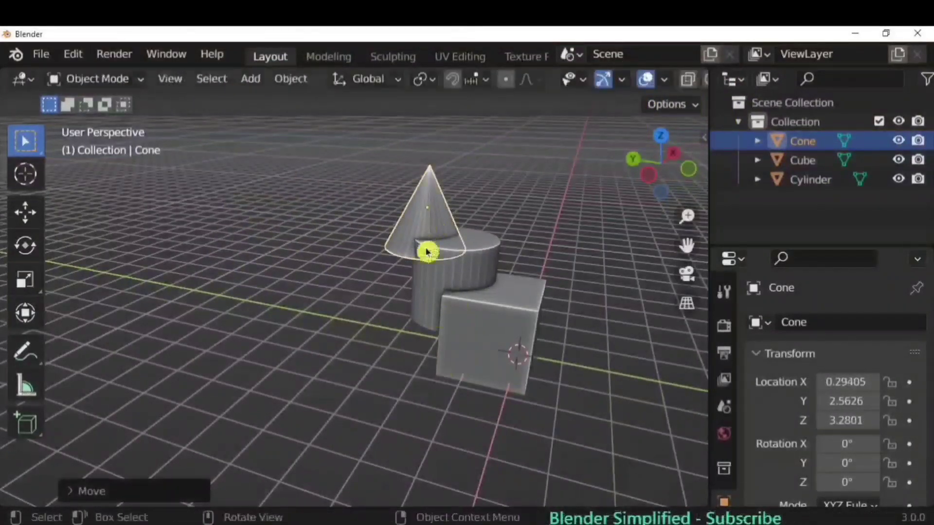
Step: Box-select the cone, cylinder and cube and join them with Ctrl+J
{"action": "left_click", "coordinate": [334, 339]}
{"action": "key", "text": "ctrl+j"}
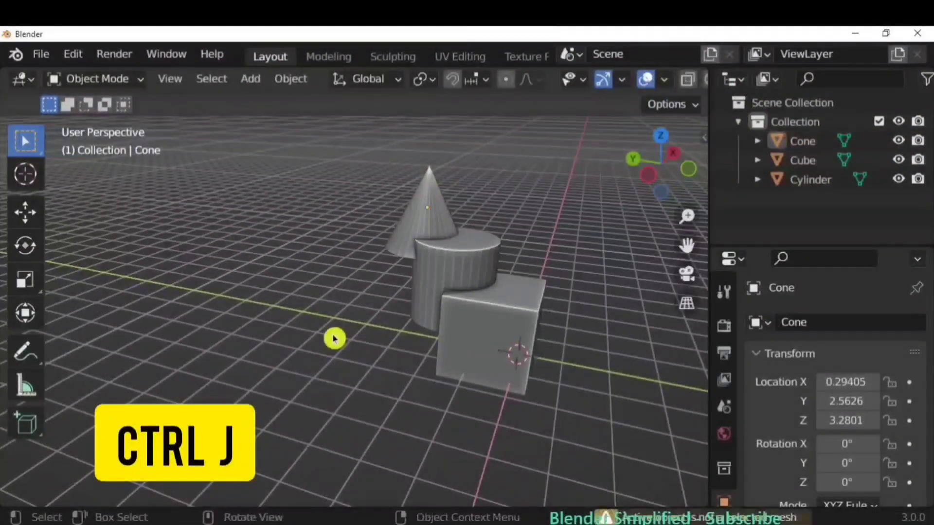
{"action": "left_click_drag", "start_coordinate": [553, 112], "coordinate": [375, 433]}
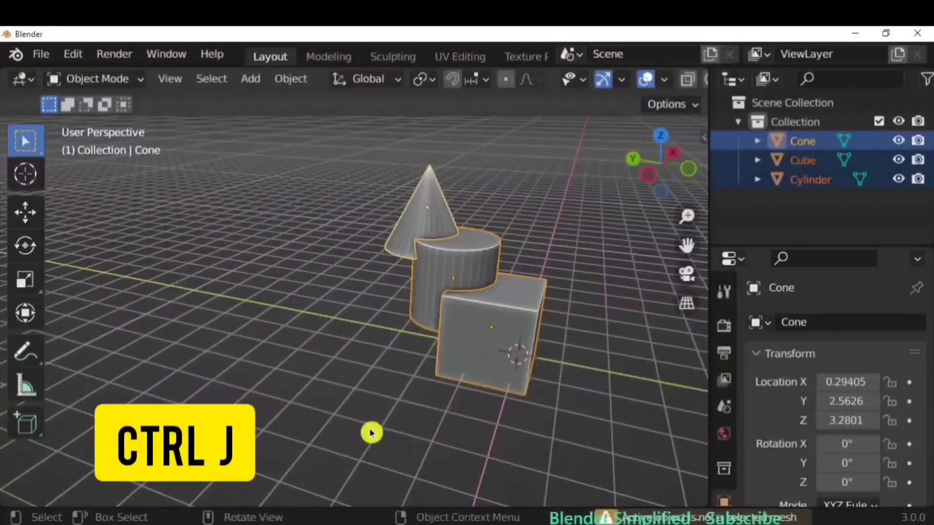
{"action": "key", "text": "ctrl+j"}
Step: Move and rescale the joined Cone object
{"action": "left_click", "coordinate": [375, 309]}
{"action": "left_click", "coordinate": [506, 339]}
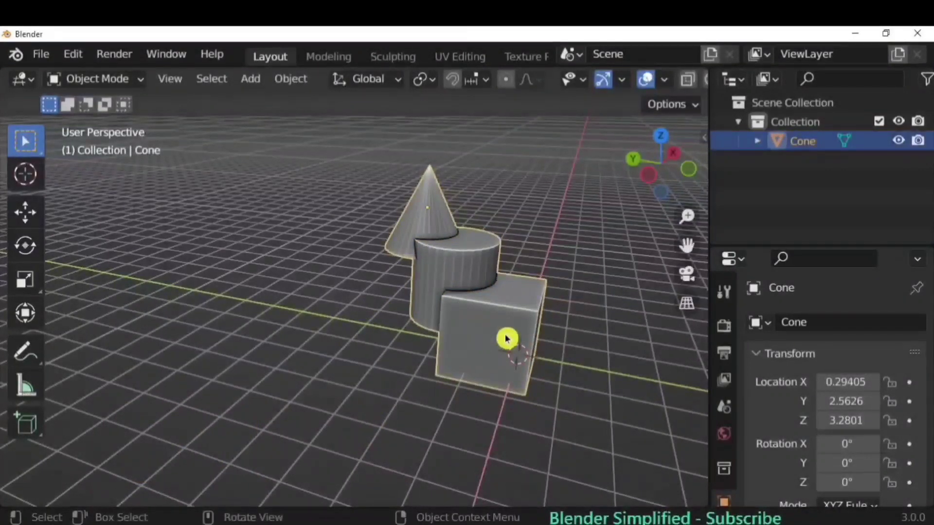
{"action": "key", "text": "g"}
{"action": "left_click", "coordinate": [387, 340]}
{"action": "scroll", "coordinate": [387, 340], "scroll_direction": "down", "scroll_amount": 3}
{"action": "key", "text": "s"}
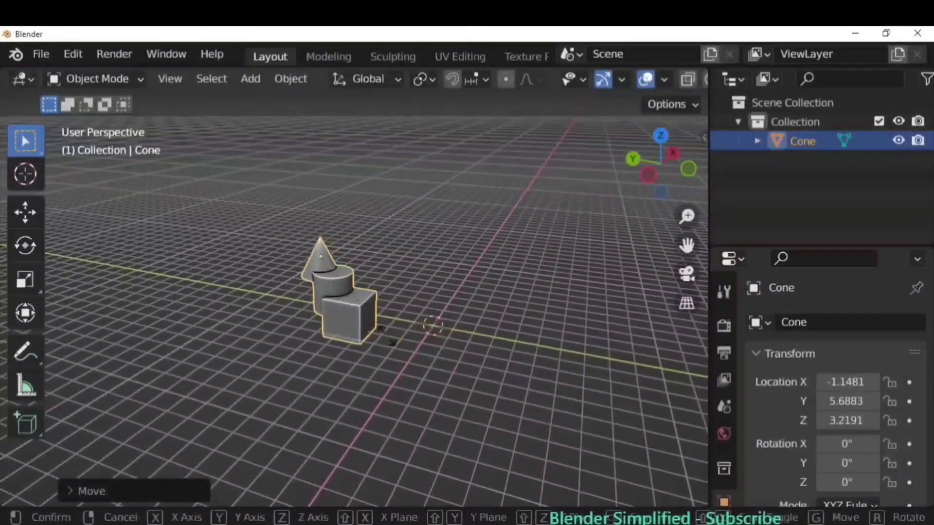
{"action": "left_click", "coordinate": [476, 401]}
{"action": "middle_click_drag", "start_coordinate": [476, 402], "coordinate": [419, 358]}
Step: Select the cone's connected geometry in Edit Mode and separate it into its own object, Cone.001
{"action": "key", "text": "Tab"}
{"action": "left_click", "coordinate": [340, 261]}
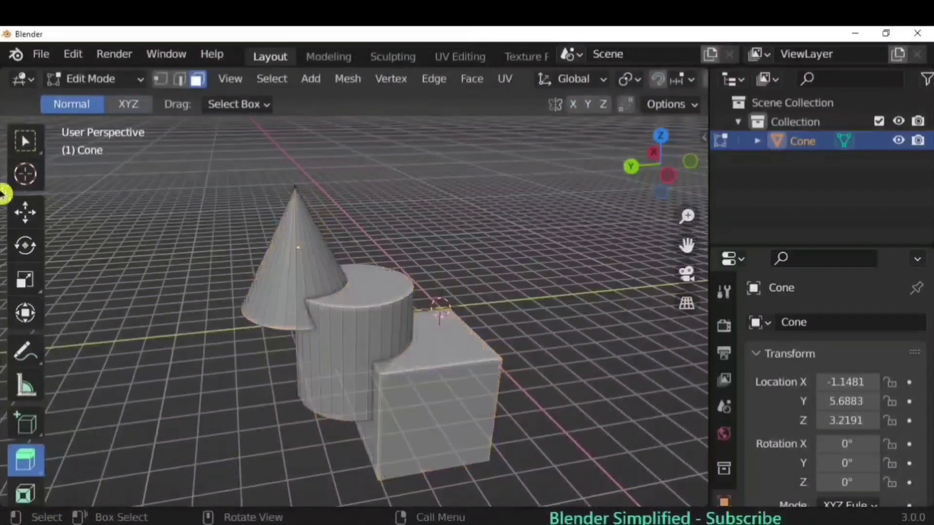
{"action": "left_click", "coordinate": [28, 141]}
{"action": "key", "text": "l"}
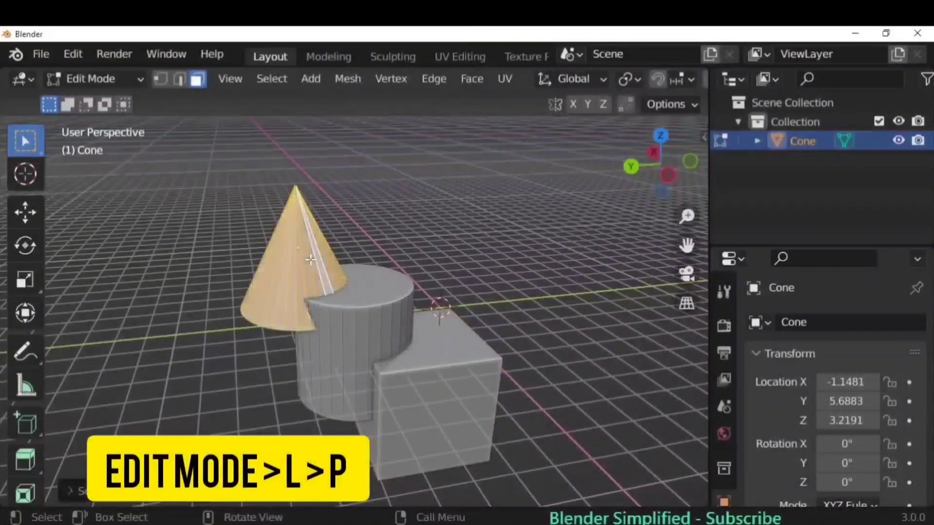
{"action": "key", "text": "p"}
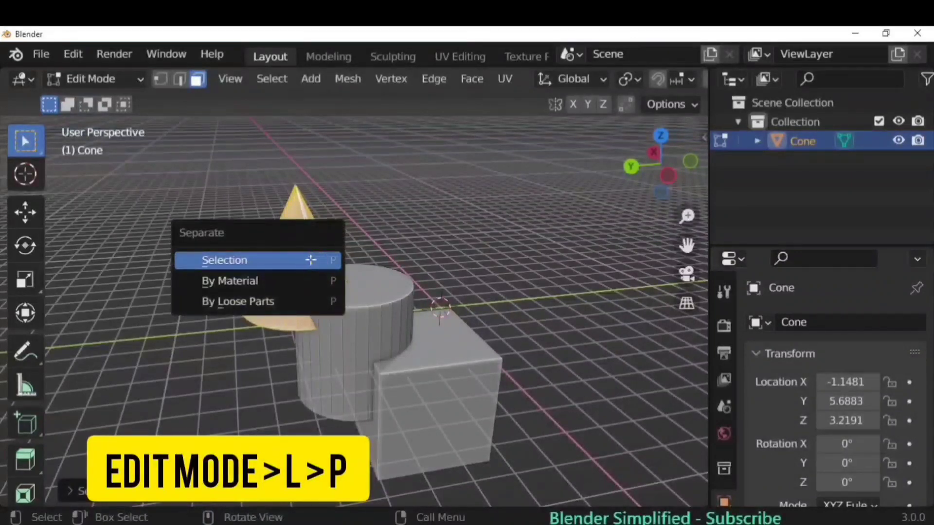
{"action": "left_click", "coordinate": [311, 260]}
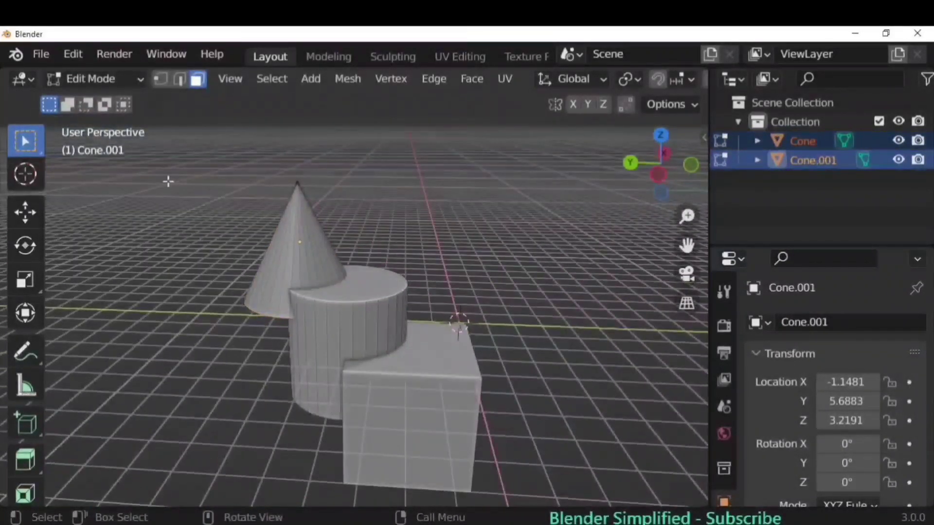
{"action": "key", "text": "Tab"}
Step: Select the separated Cone.001, start moving it, then select the cylinder
{"action": "left_click", "coordinate": [389, 267]}
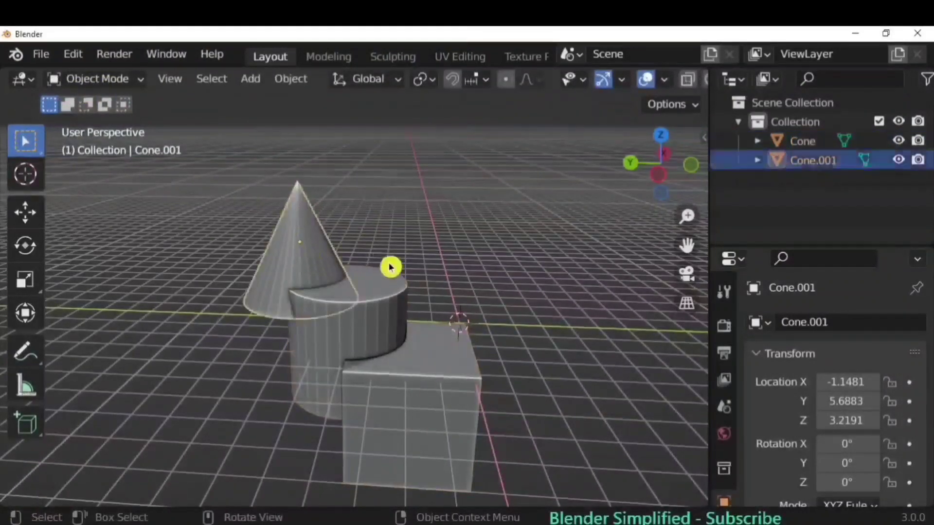
{"action": "key", "text": "g"}
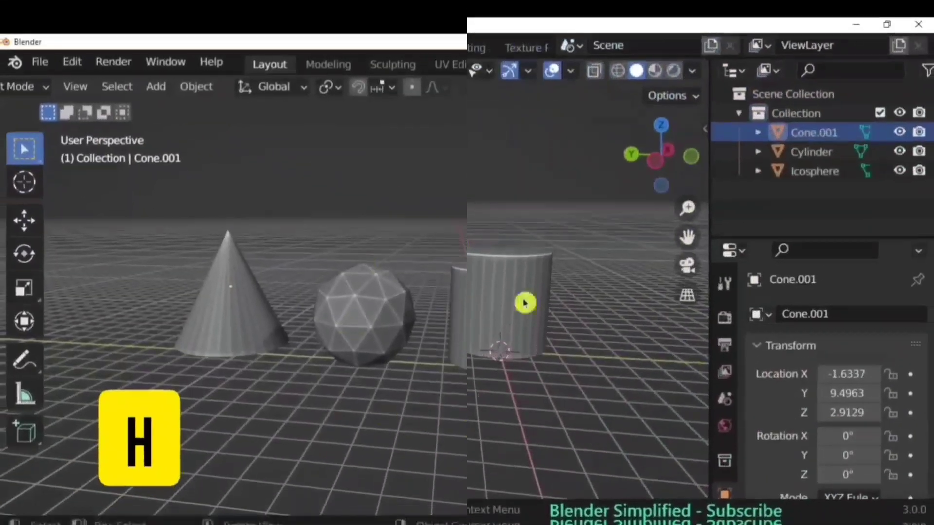
{"action": "left_click", "coordinate": [523, 275]}
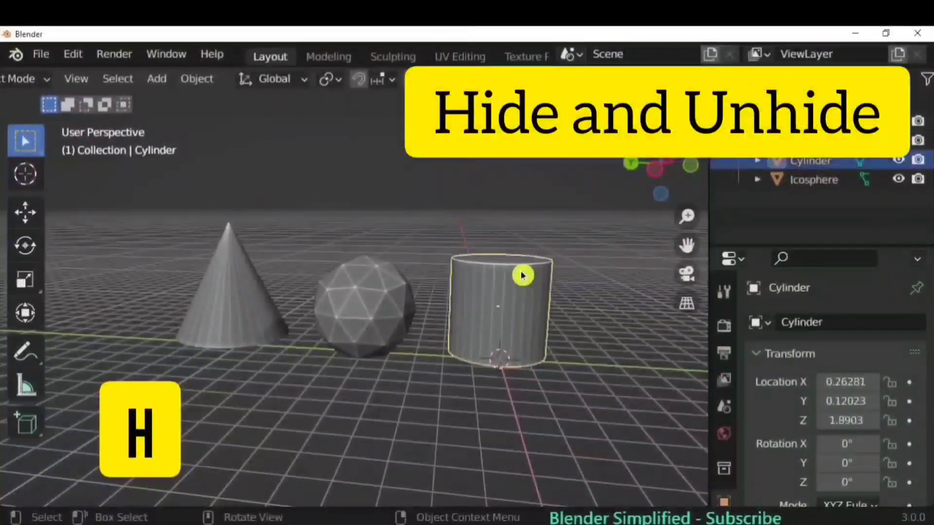
Step: Hide the cylinder, icosphere and Cone.001 with H, then make them visible again from the outliner
{"action": "key", "text": "h"}
{"action": "left_click", "coordinate": [388, 319]}
{"action": "key", "text": "h"}
{"action": "left_click", "coordinate": [272, 330]}
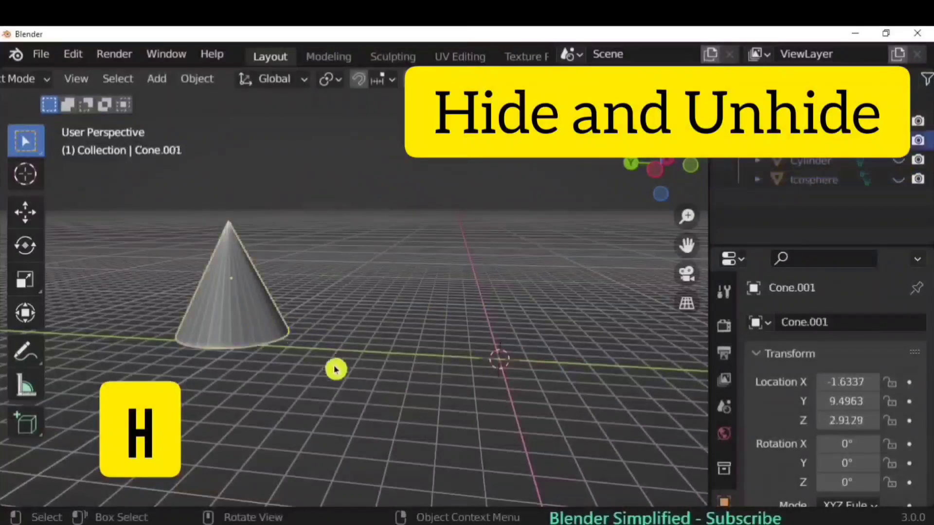
{"action": "key", "text": "h"}
{"action": "left_click_drag", "start_coordinate": [899, 141], "coordinate": [882, 191]}
Step: Hide everything except the cylinder with Shift+H, reveal all with Alt+H, and reselect all three objects
{"action": "left_click", "coordinate": [533, 269]}
{"action": "left_click", "coordinate": [515, 293]}
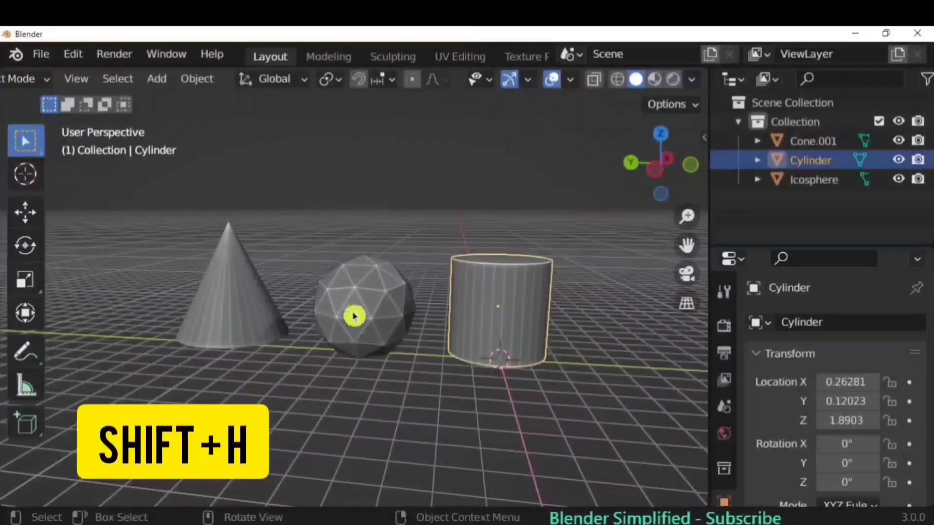
{"action": "key", "text": "shift+h"}
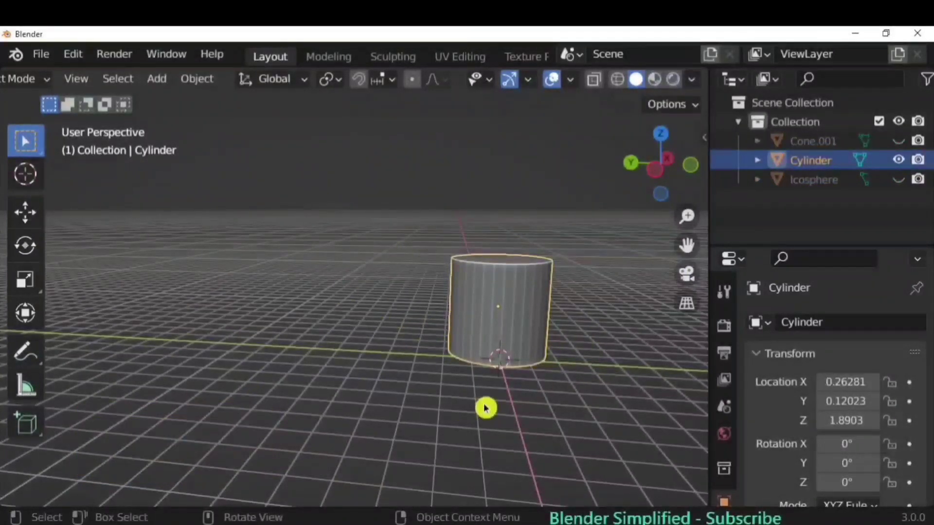
{"action": "key", "text": "alt+h"}
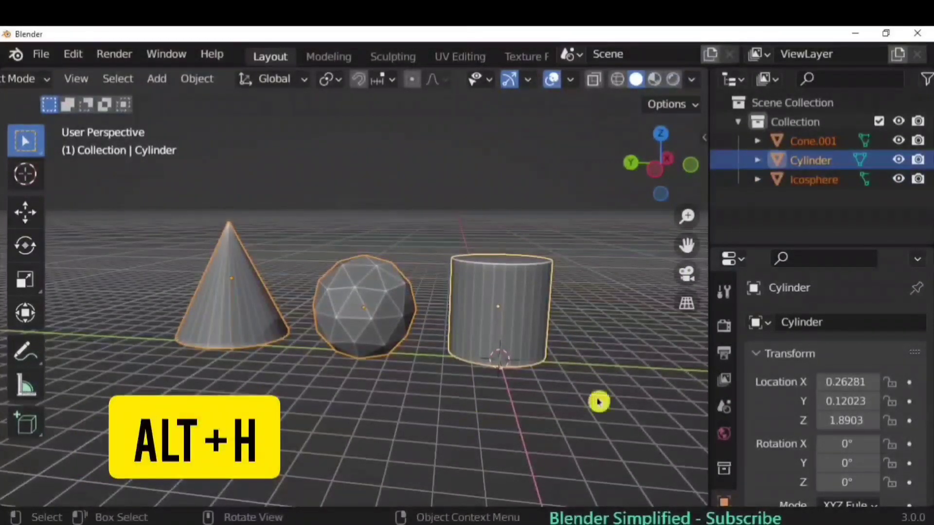
{"action": "key", "text": "alt+a"}
{"action": "key", "text": "a"}
Step: In Edit Mode, isolate one icosphere face with Shift+H, then reveal all geometry with Alt+H
{"action": "key", "text": "Tab"}
{"action": "key", "text": "alt+a"}
{"action": "left_click", "coordinate": [351, 331]}
{"action": "key", "text": "shift+h"}
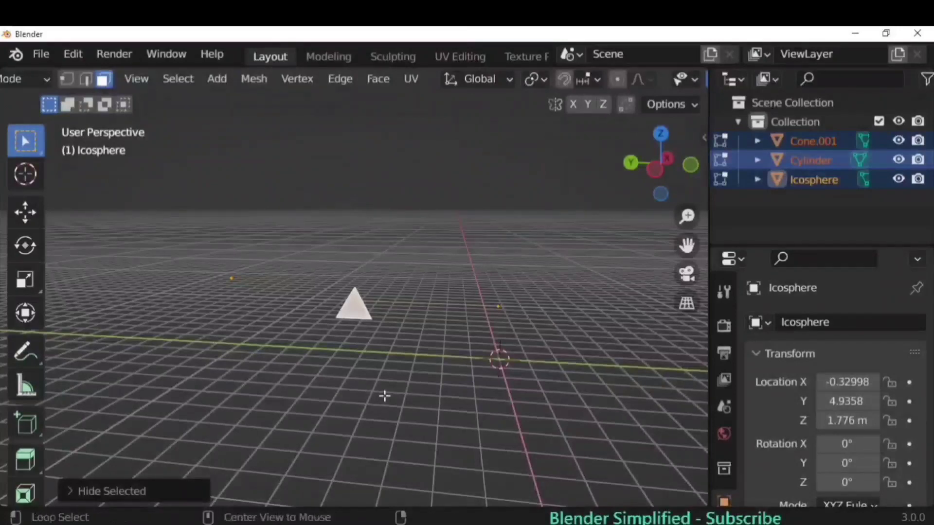
{"action": "key", "text": "alt+h"}
{"action": "middle_click_drag", "start_coordinate": [631, 246], "coordinate": [603, 284]}
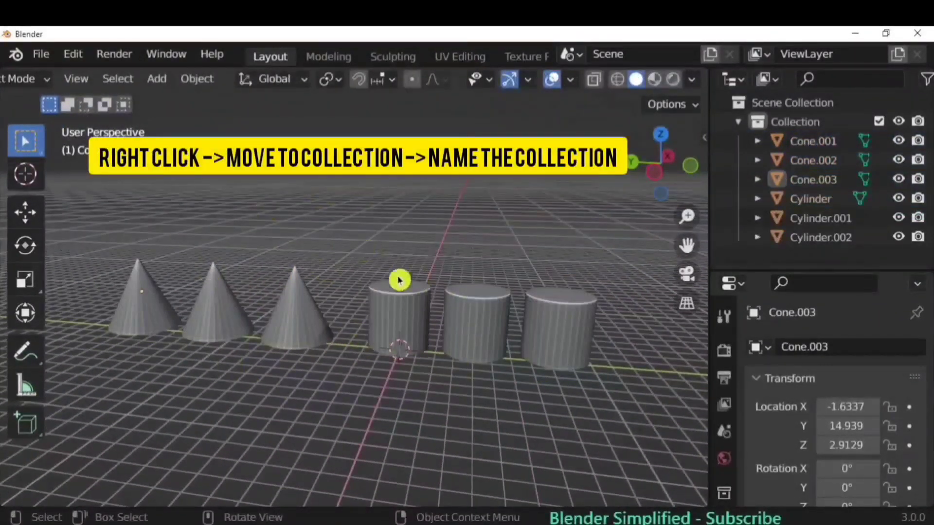
{"action": "left_click_drag", "start_coordinate": [361, 254], "coordinate": [621, 389]}
Step: Move the three cylinders into a new collection named 'cyl' and toggle its visibility off and on
{"action": "right_click", "coordinate": [494, 319]}
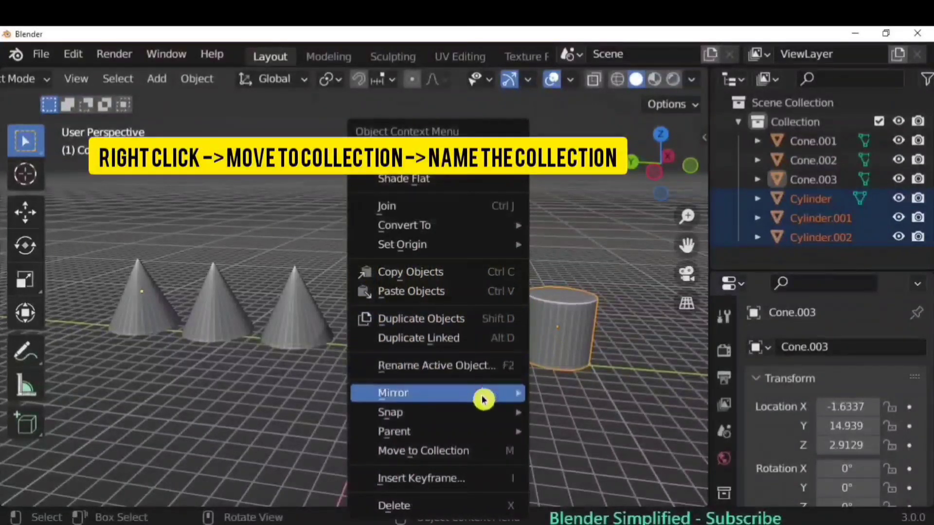
{"action": "left_click", "coordinate": [481, 450]}
{"action": "left_click", "coordinate": [481, 450]}
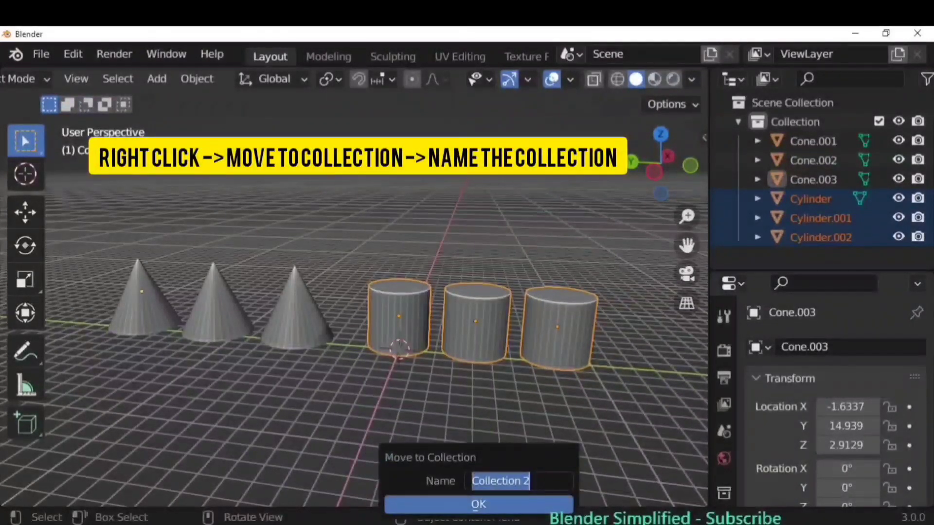
{"action": "type", "text": "cyl"}
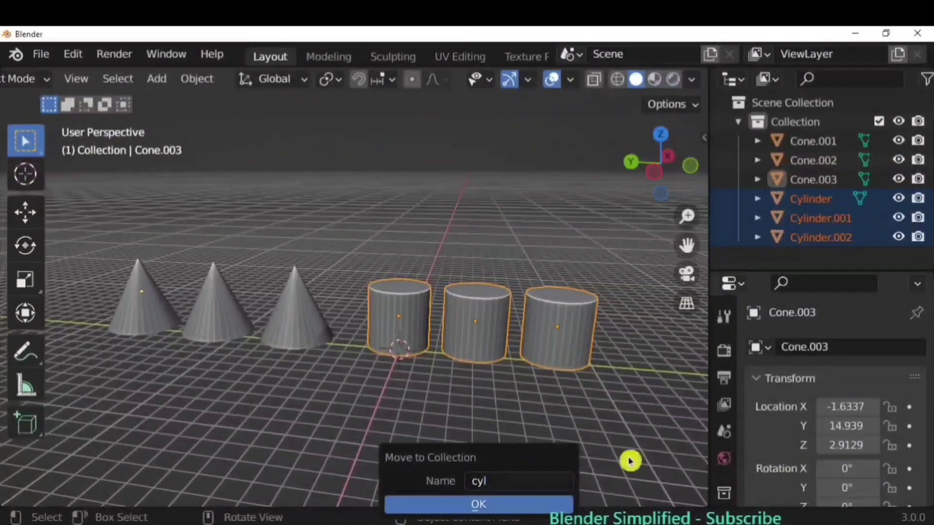
{"action": "left_click", "coordinate": [559, 505]}
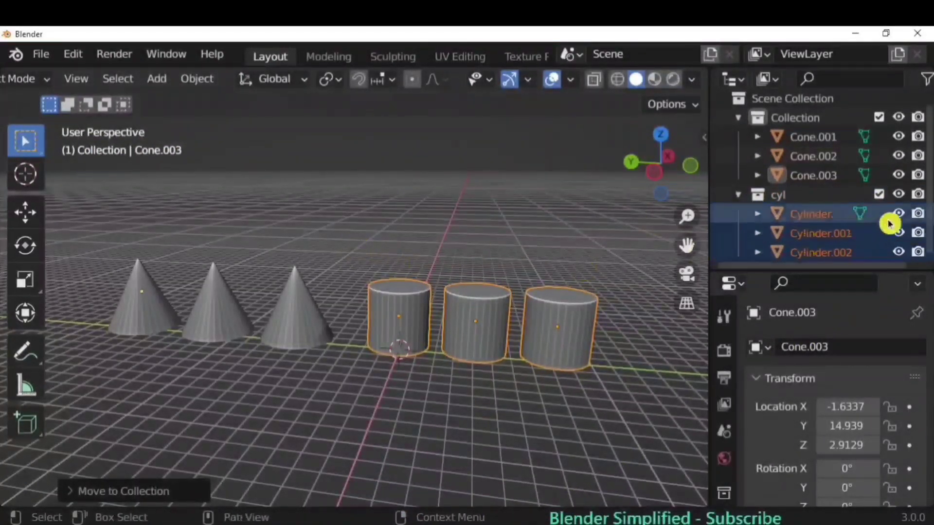
{"action": "left_click", "coordinate": [899, 196]}
{"action": "left_click", "coordinate": [899, 195]}
{"action": "left_click", "coordinate": [898, 196]}
{"action": "left_click", "coordinate": [898, 195]}
Step: Move the three cones into a new collection named 'co' and toggle its visibility off and on
{"action": "left_click_drag", "start_coordinate": [348, 256], "coordinate": [103, 341]}
{"action": "right_click", "coordinate": [103, 342]}
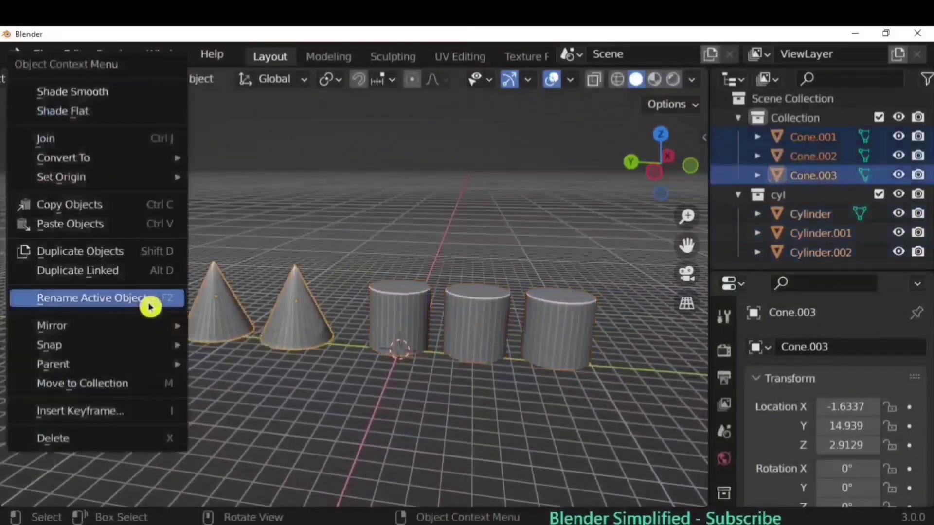
{"action": "left_click", "coordinate": [138, 389]}
{"action": "left_click", "coordinate": [139, 432]}
{"action": "key", "text": "o"}
{"action": "right_click", "coordinate": [132, 392]}
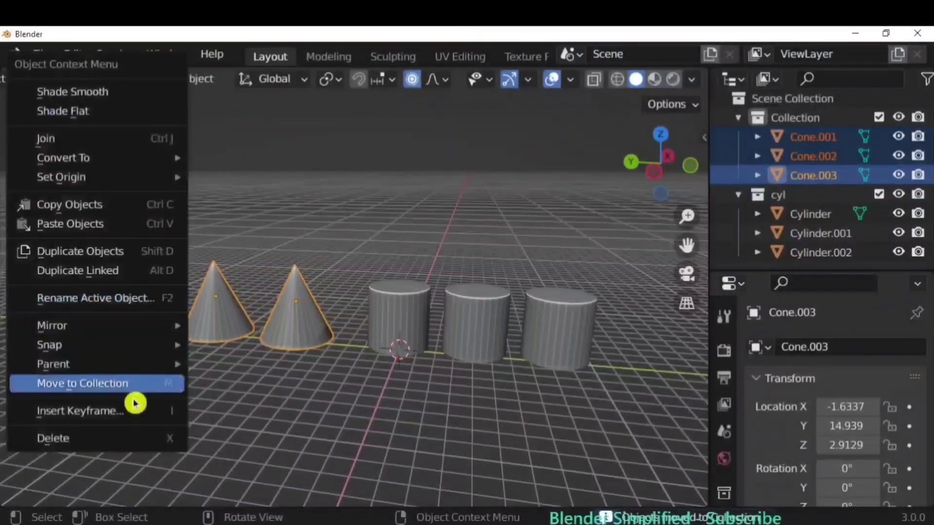
{"action": "left_click", "coordinate": [136, 389]}
{"action": "left_click", "coordinate": [137, 387]}
{"action": "type", "text": "c"}
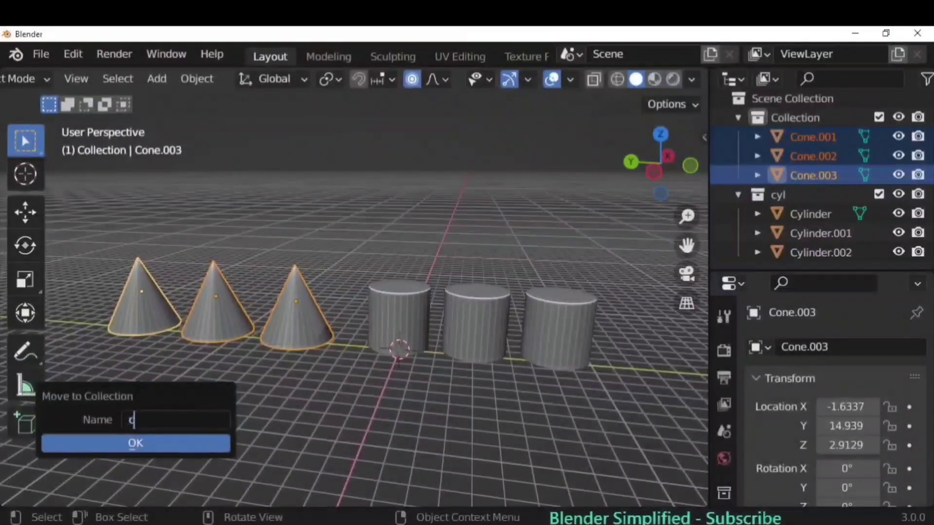
{"action": "left_click", "coordinate": [131, 444]}
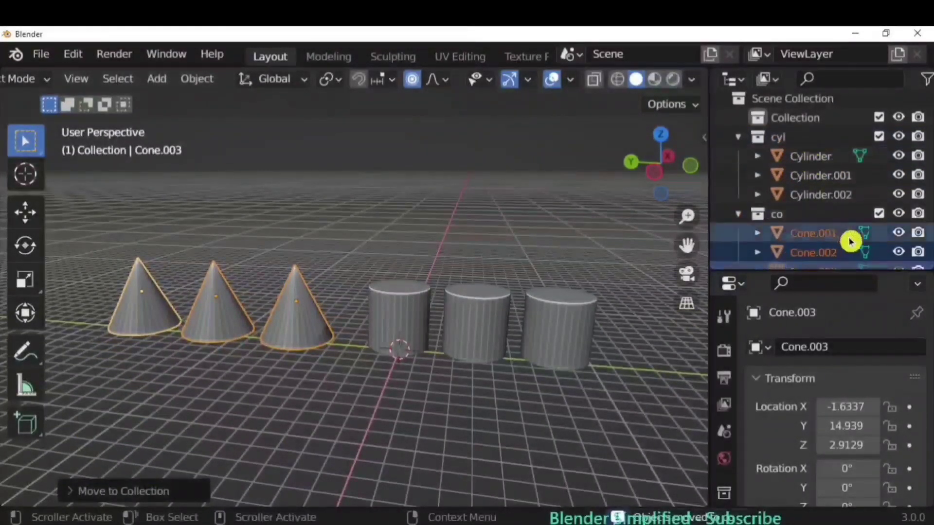
{"action": "left_click", "coordinate": [898, 214]}
{"action": "left_click", "coordinate": [898, 215]}
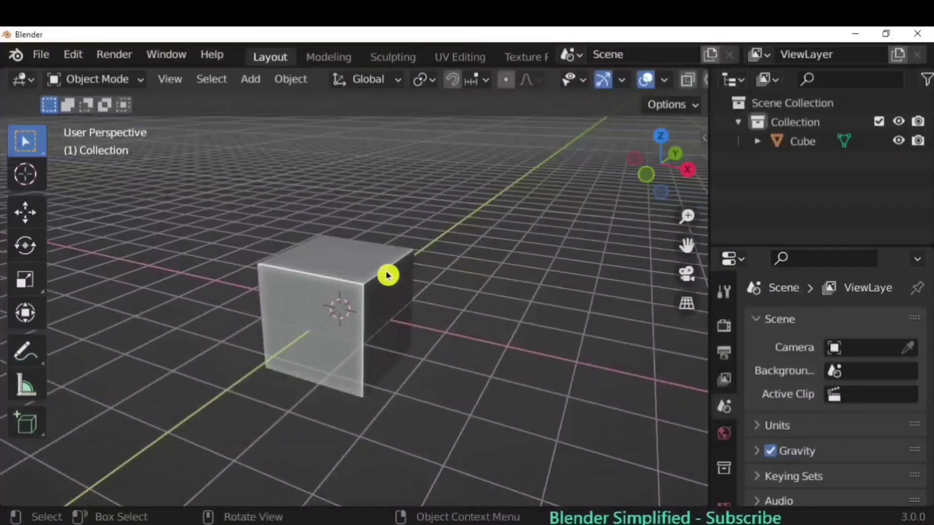
{"action": "left_click", "coordinate": [388, 275]}
Step: Delete the default cube and add a new mesh cylinder
{"action": "key", "text": "x"}
{"action": "left_click", "coordinate": [499, 308]}
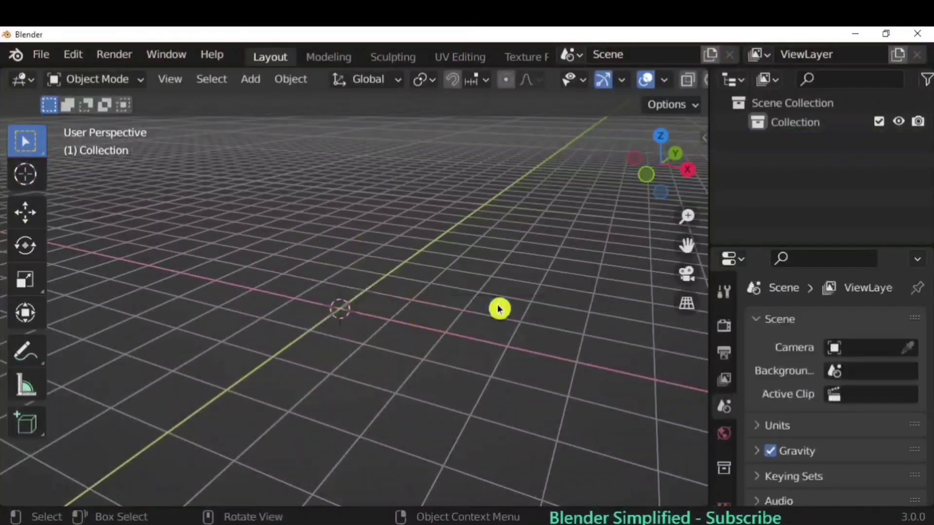
{"action": "left_click", "coordinate": [250, 78]}
{"action": "mouse_move", "coordinate": [343, 101]}
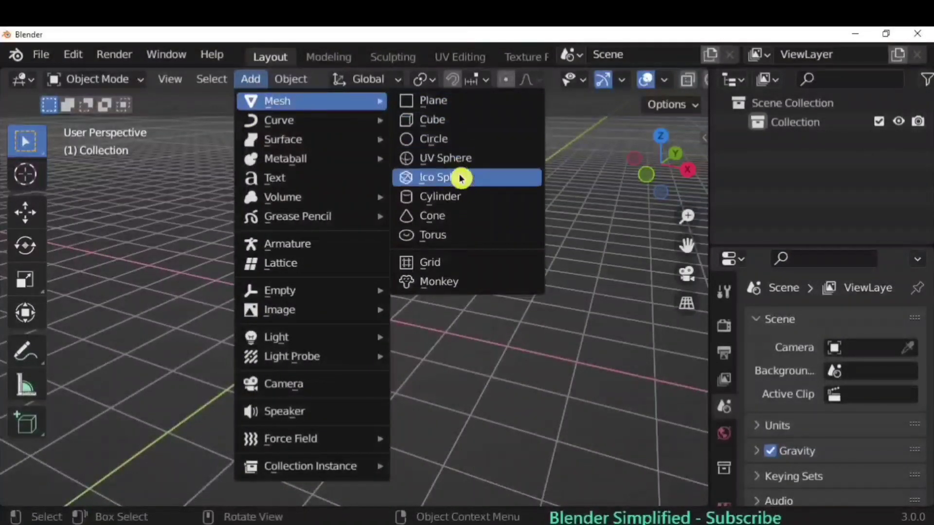
{"action": "left_click", "coordinate": [463, 197]}
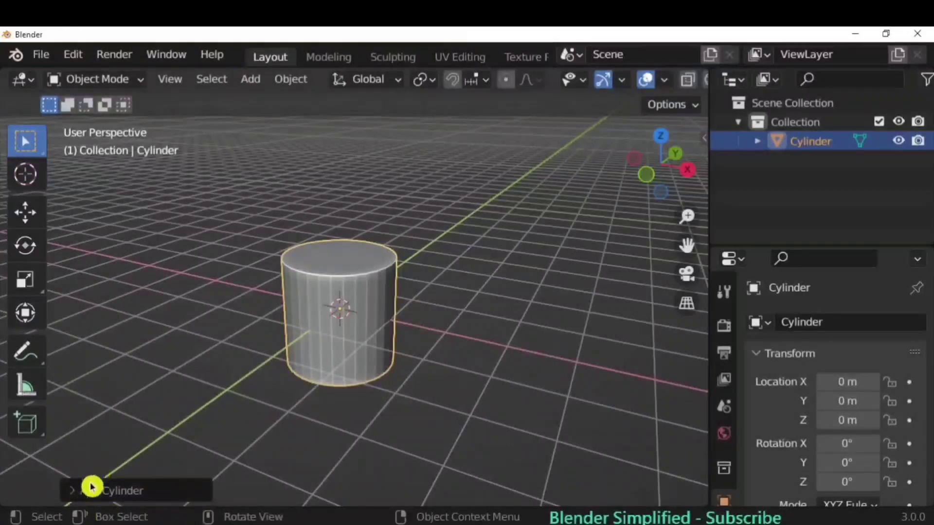
{"action": "left_click", "coordinate": [112, 494]}
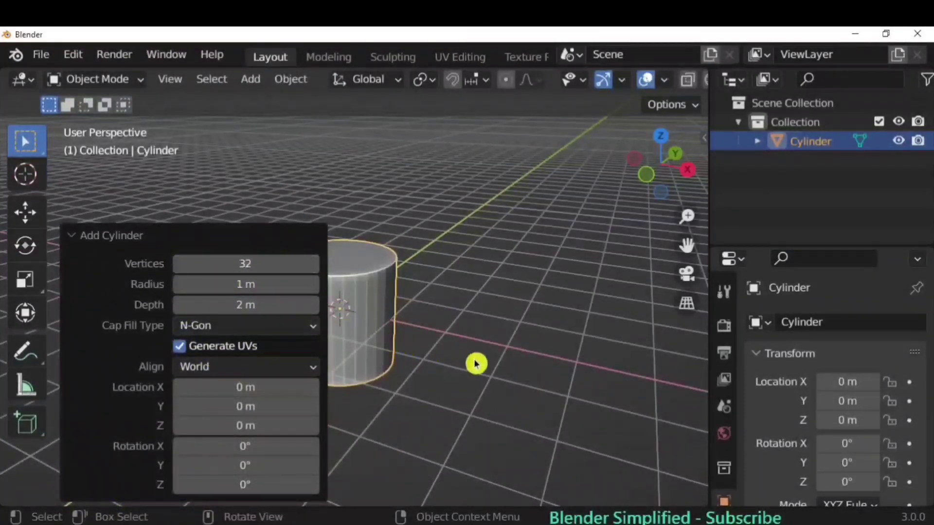
{"action": "left_click_drag", "start_coordinate": [486, 365], "coordinate": [612, 375]}
{"action": "middle_click_drag", "start_coordinate": [613, 374], "coordinate": [537, 347], "text": "shift"}
{"action": "scroll", "coordinate": [564, 345], "scroll_direction": "up", "scroll_amount": 2}
Step: Set the cylinder to 12 vertices, 2 m radius and 1 m depth, keeping World alignment
{"action": "left_click", "coordinate": [258, 265]}
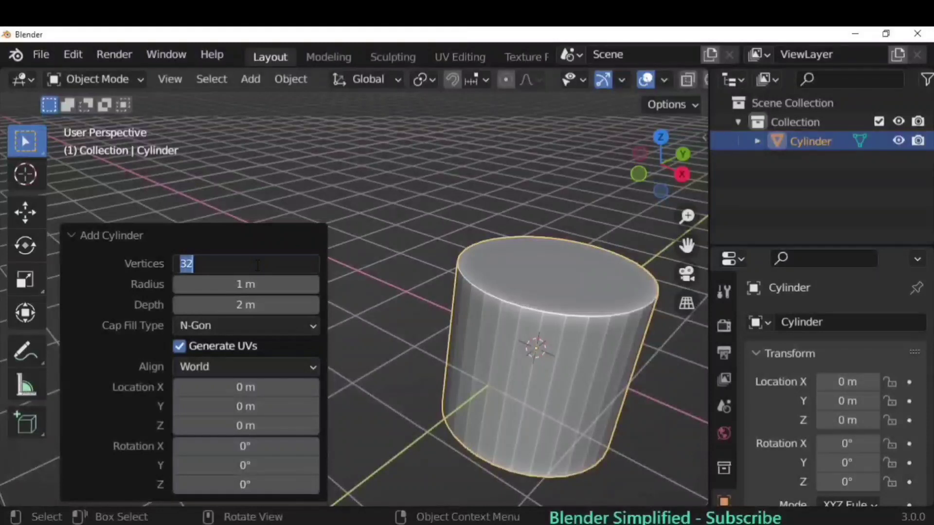
{"action": "key", "text": "Return"}
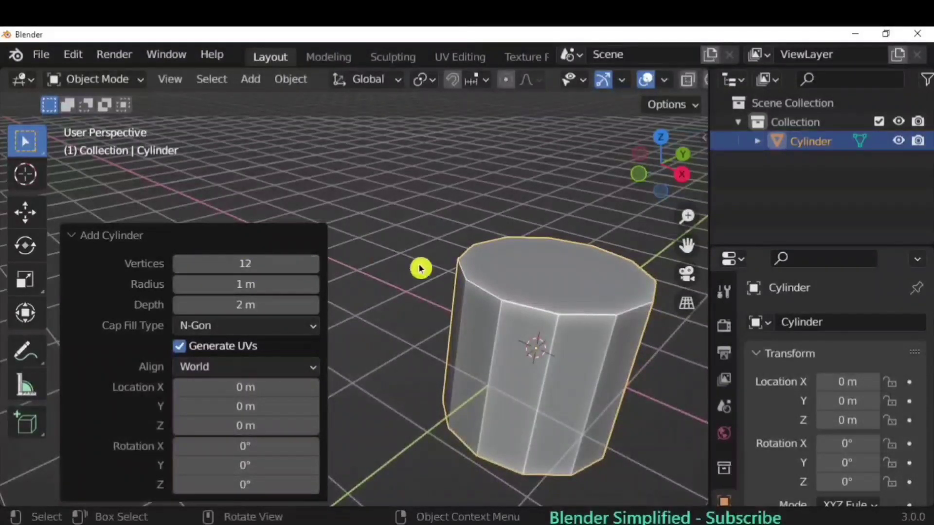
{"action": "left_click", "coordinate": [267, 286]}
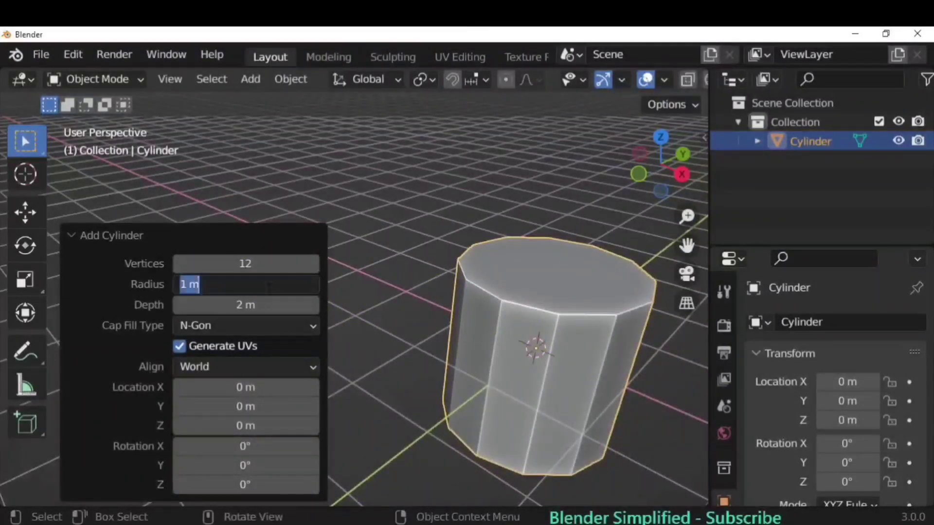
{"action": "type", "text": "2"}
{"action": "key", "text": "Return"}
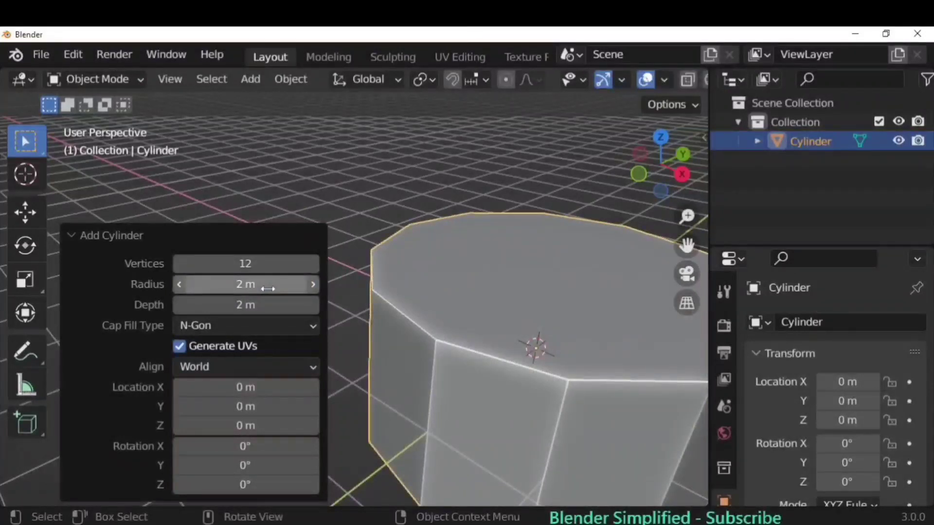
{"action": "scroll", "coordinate": [448, 313], "scroll_direction": "down", "scroll_amount": 3}
{"action": "left_click", "coordinate": [307, 304]}
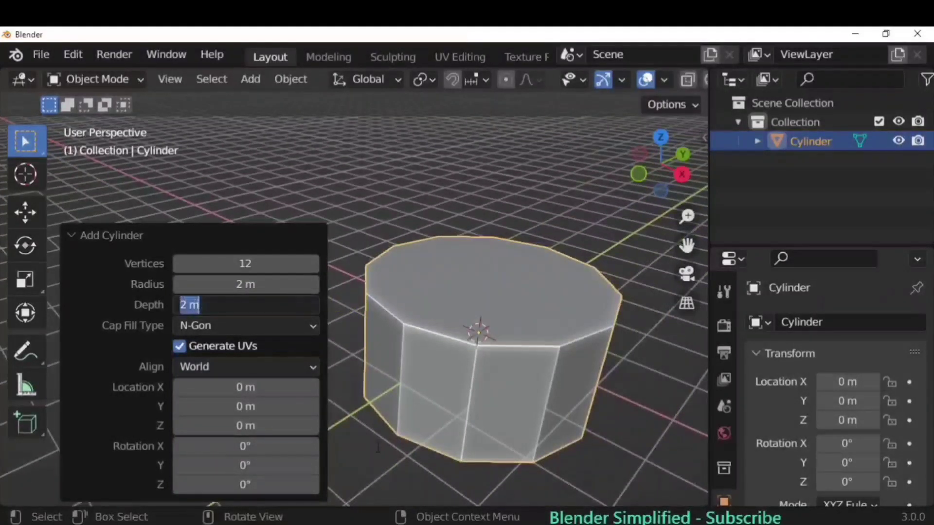
{"action": "left_click", "coordinate": [379, 451]}
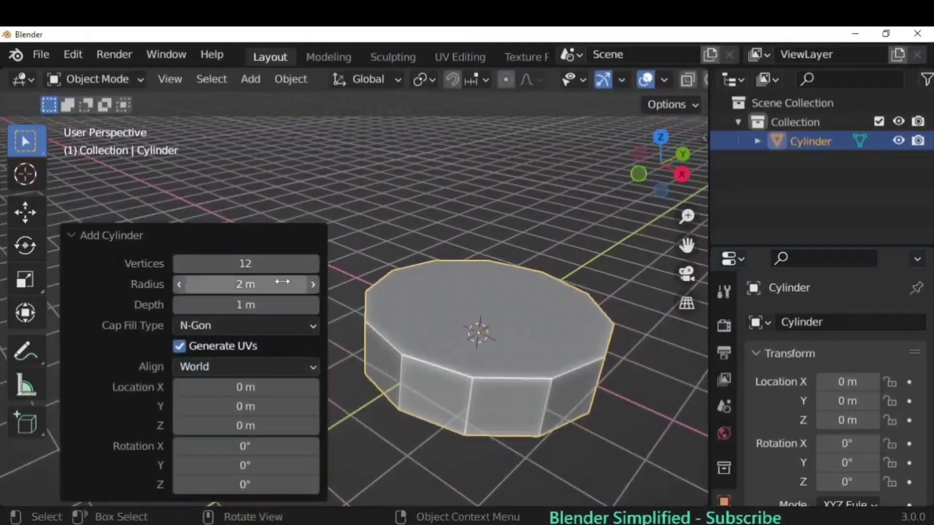
{"action": "scroll", "coordinate": [388, 381], "scroll_direction": "down", "scroll_amount": 1}
{"action": "left_click", "coordinate": [130, 398]}
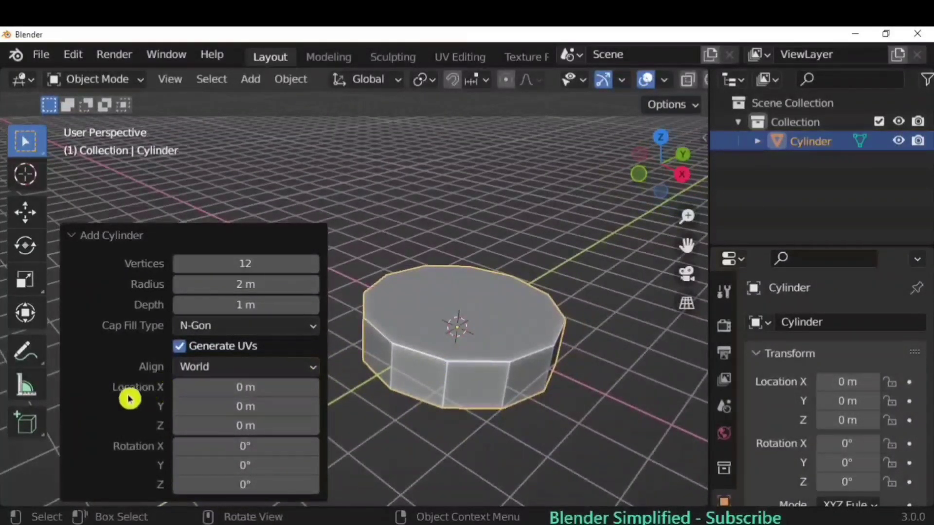
{"action": "left_click", "coordinate": [240, 368]}
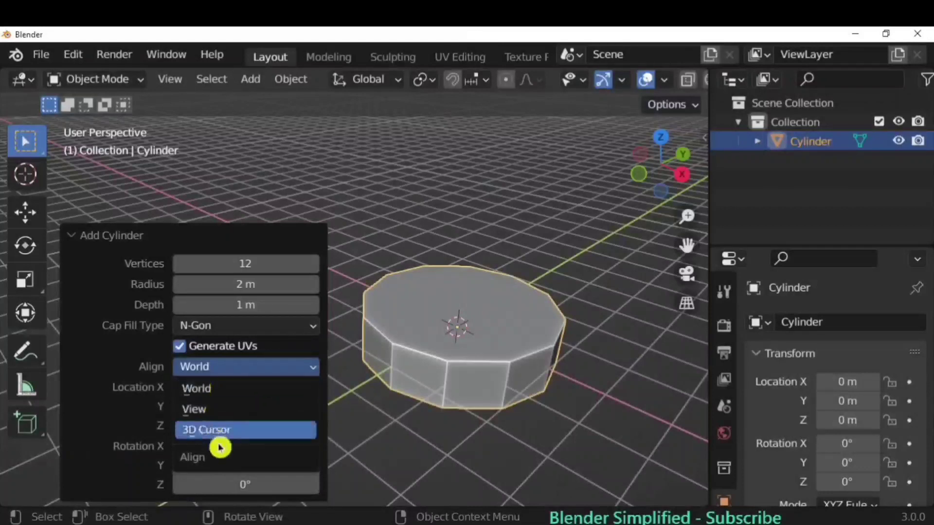
{"action": "left_click", "coordinate": [110, 368]}
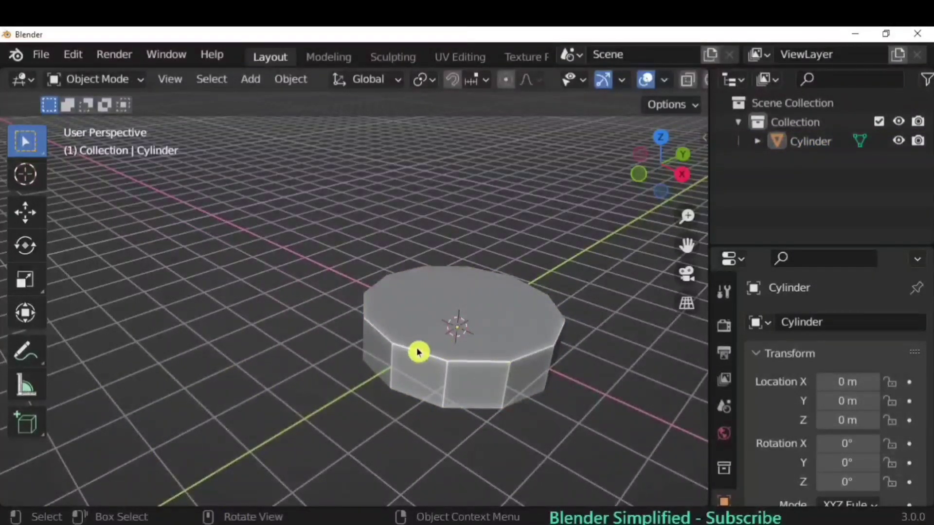
Step: Move the flat cylinder up and to the left, off to one side
{"action": "left_click", "coordinate": [502, 312]}
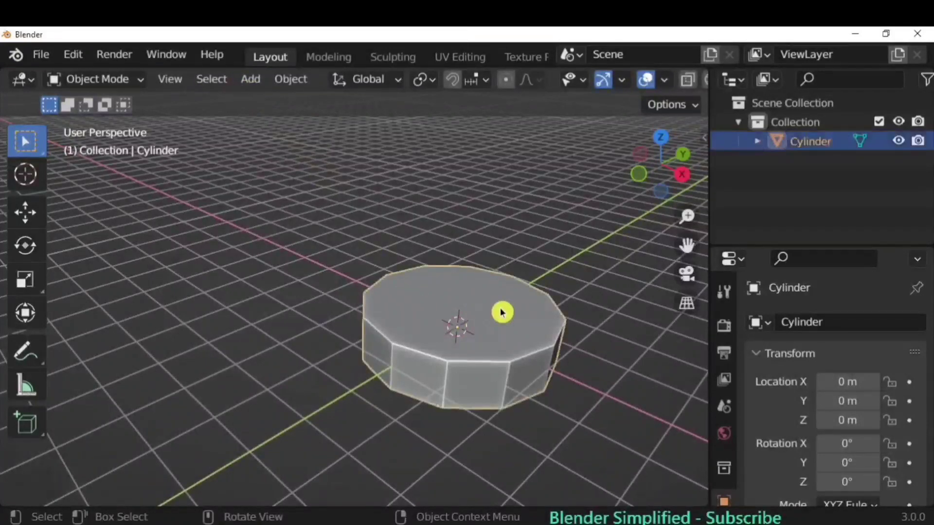
{"action": "left_click_drag", "start_coordinate": [501, 311], "coordinate": [249, 212]}
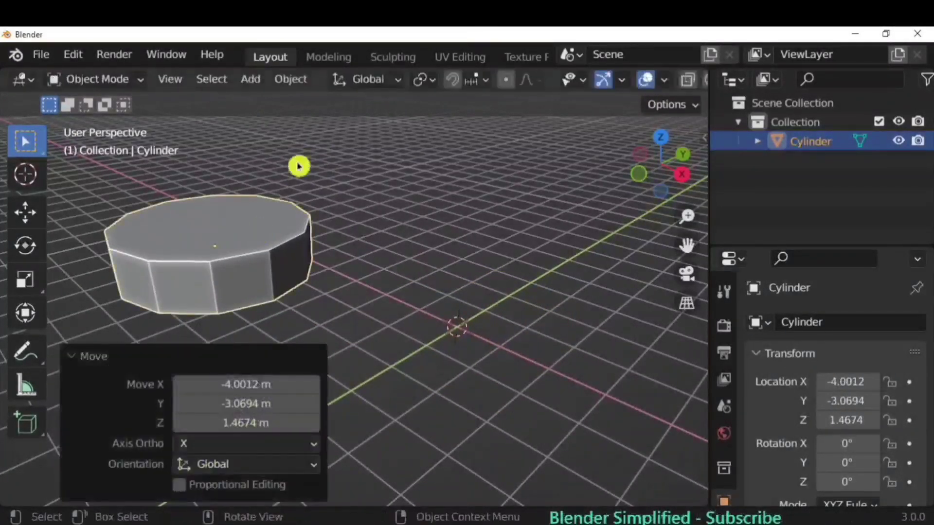
{"action": "left_click", "coordinate": [95, 358]}
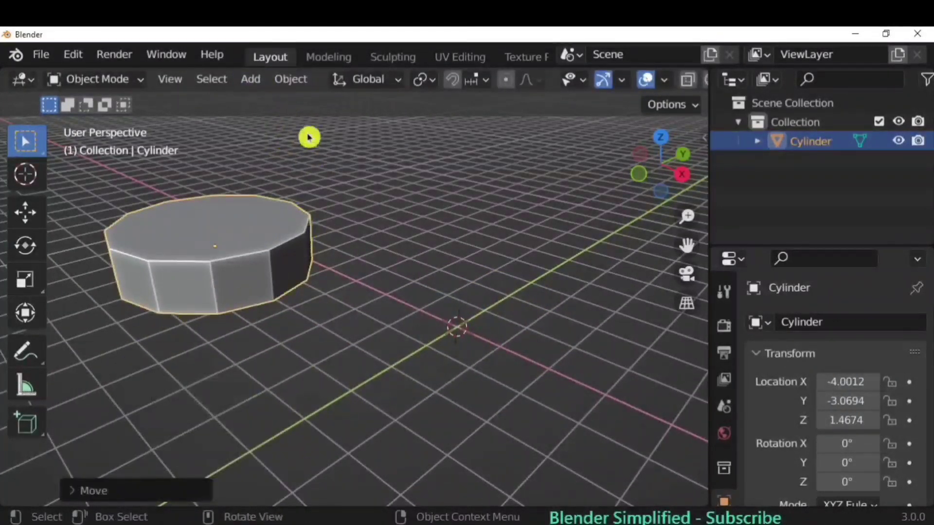
Step: Add a second cylinder at the centre with 32 vertices, 1 m radius and 2 m depth
{"action": "left_click", "coordinate": [254, 80]}
{"action": "mouse_move", "coordinate": [255, 99]}
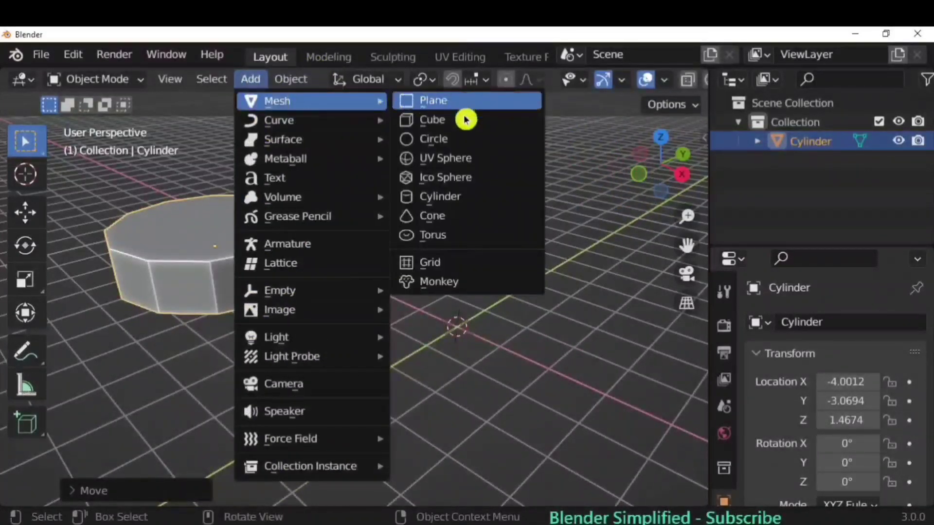
{"action": "left_click", "coordinate": [460, 197]}
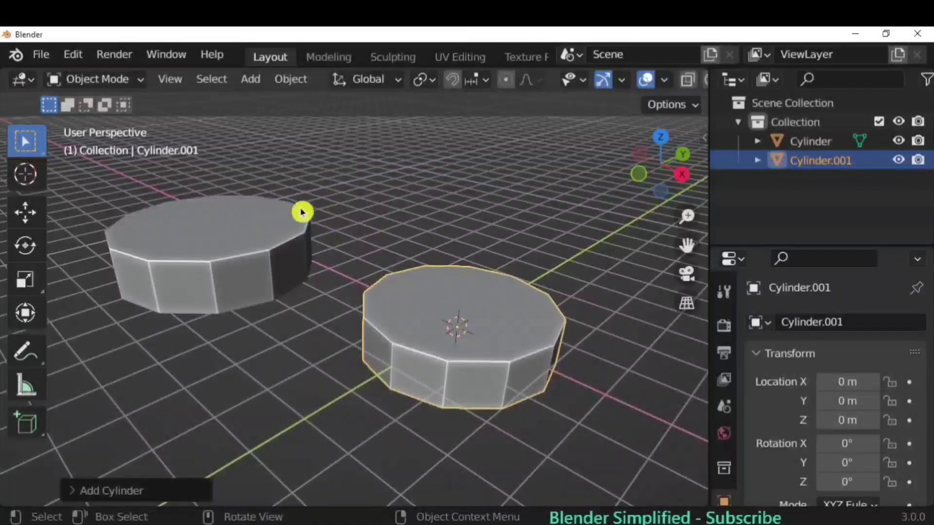
{"action": "left_click", "coordinate": [133, 499]}
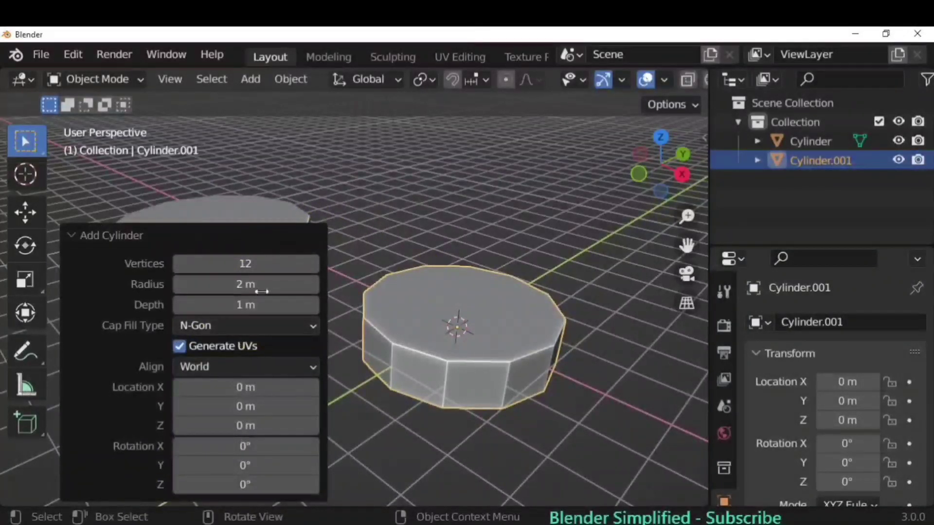
{"action": "left_click", "coordinate": [267, 263]}
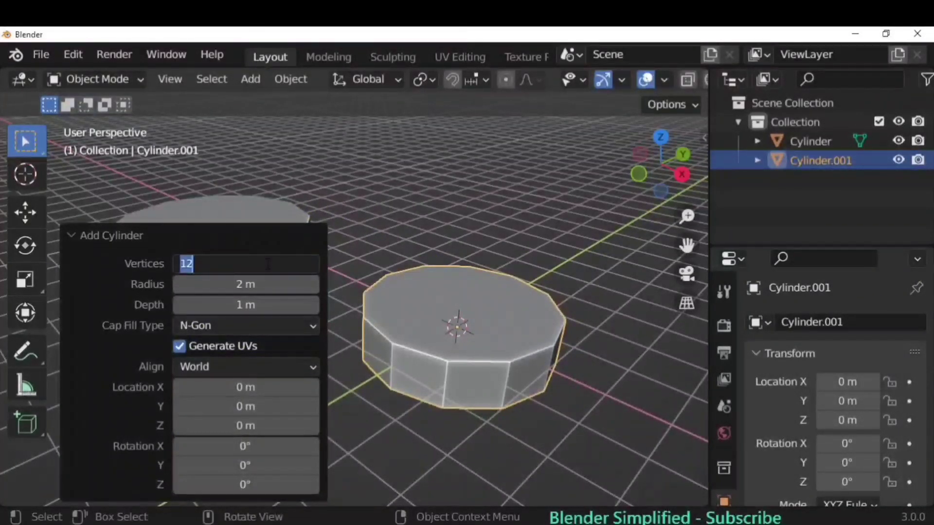
{"action": "type", "text": "32"}
{"action": "key", "text": "Return"}
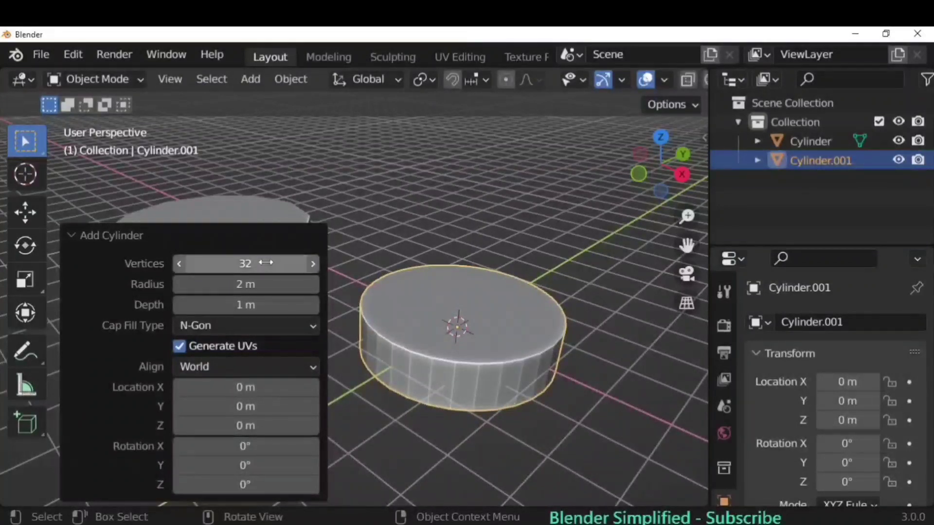
{"action": "left_click", "coordinate": [245, 285]}
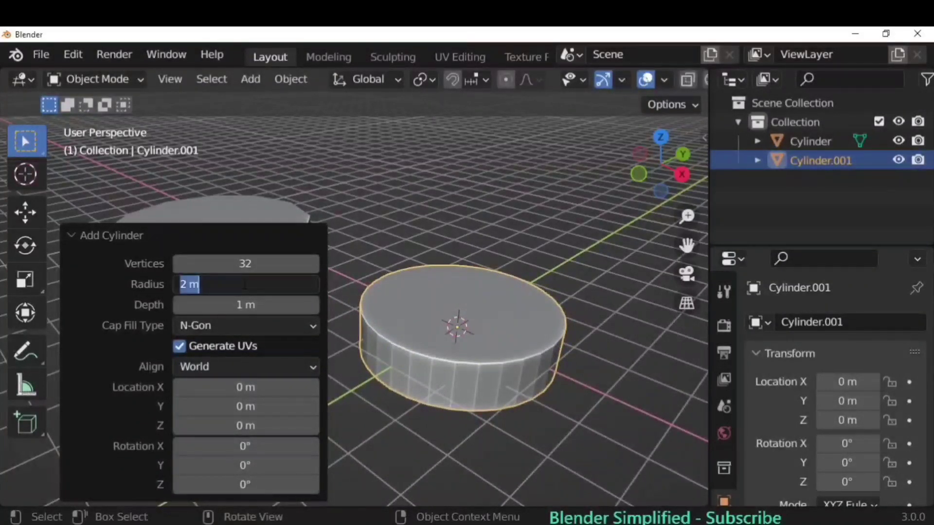
{"action": "type", "text": "1"}
{"action": "key", "text": "Return"}
{"action": "left_click", "coordinate": [234, 305]}
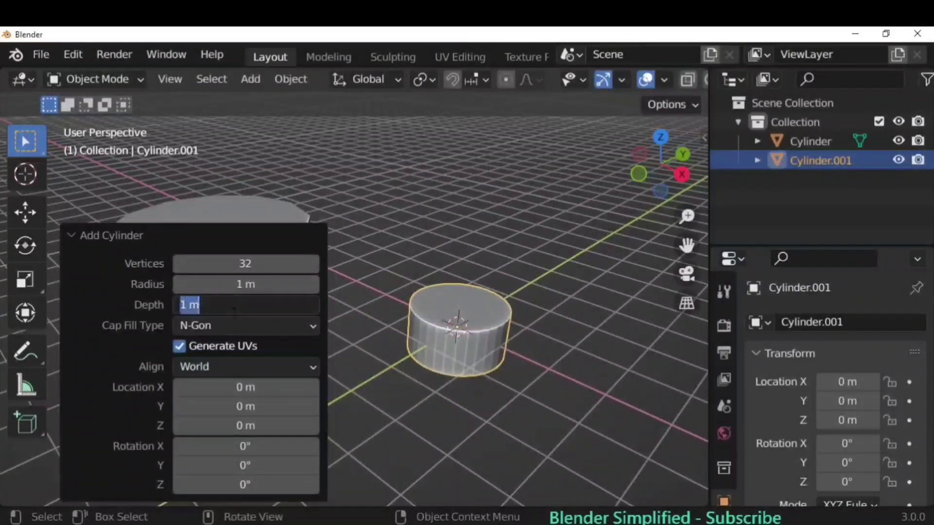
{"action": "type", "text": "2"}
{"action": "key", "text": "Return"}
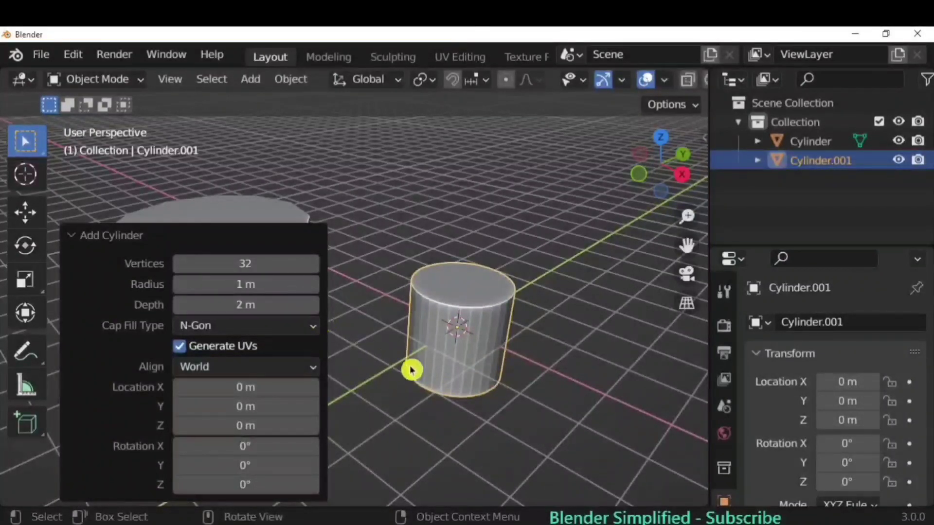
{"action": "left_click", "coordinate": [422, 382]}
{"action": "scroll", "coordinate": [535, 346], "scroll_direction": "up", "scroll_amount": 4}
{"action": "middle_click_drag", "start_coordinate": [592, 355], "coordinate": [506, 350]}
{"action": "scroll", "coordinate": [438, 364], "scroll_direction": "down", "scroll_amount": 4}
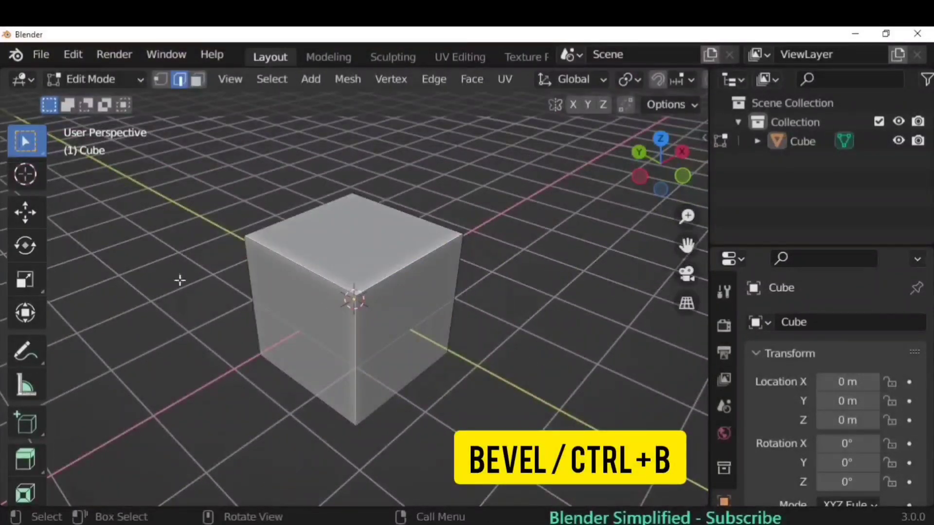
{"action": "scroll", "coordinate": [15, 372], "scroll_direction": "down", "scroll_amount": 5}
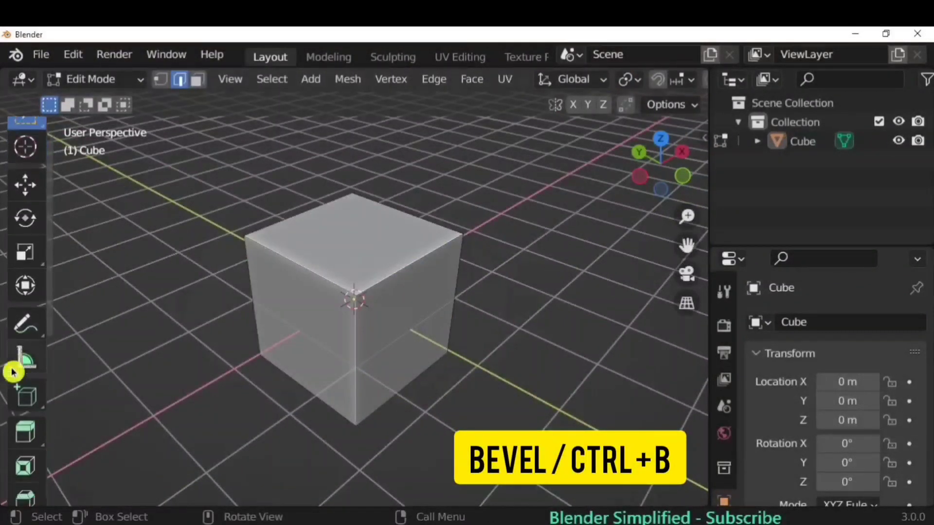
Step: Bevel the cube's top edge to about 0.47 m width with 11 segments, adjusting the profile shape
{"action": "left_click", "coordinate": [30, 423]}
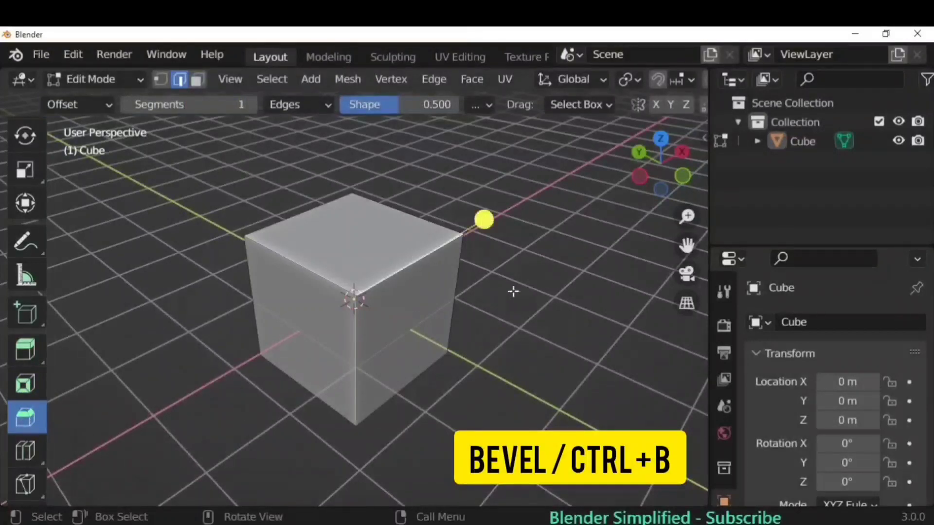
{"action": "key", "text": "ctrl+b"}
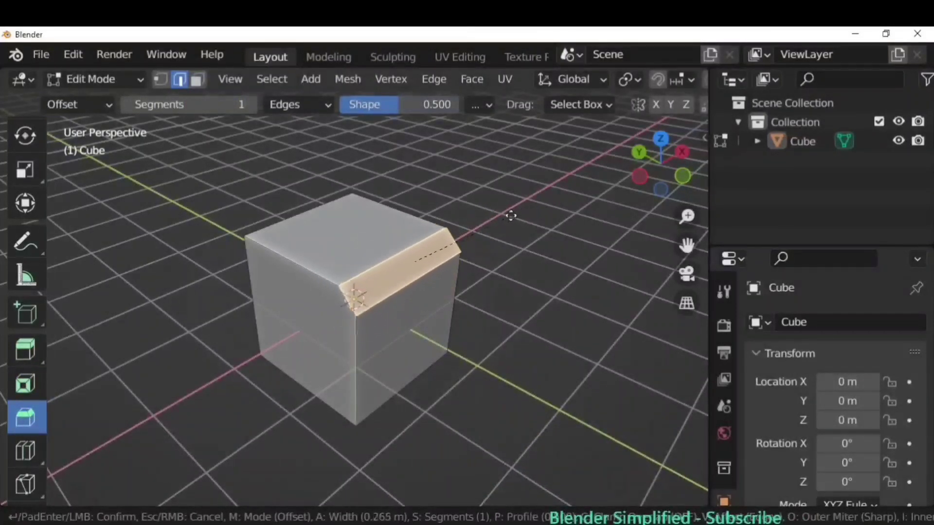
{"action": "left_click", "coordinate": [466, 230]}
{"action": "left_click", "coordinate": [98, 135]}
{"action": "left_click", "coordinate": [85, 491]}
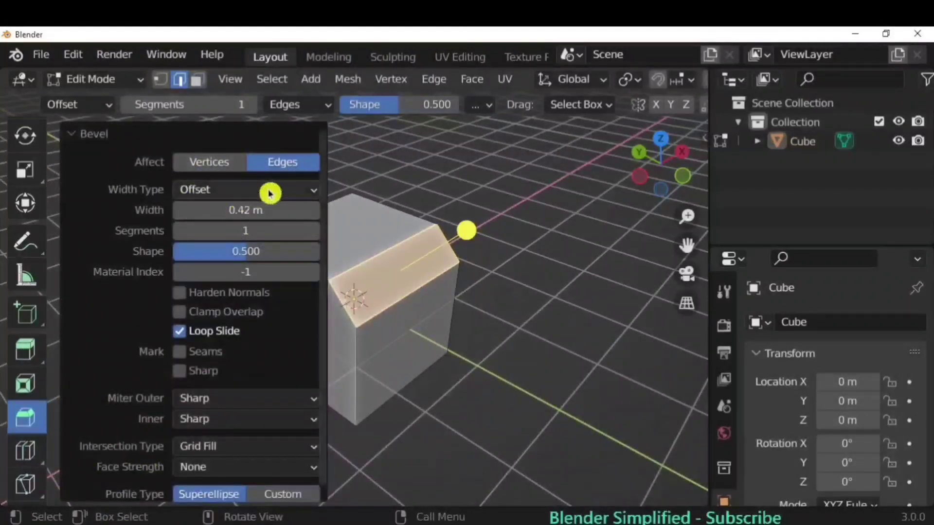
{"action": "mouse_move", "coordinate": [203, 209]}
{"action": "left_mouse_down"}
{"action": "mouse_move", "coordinate": [234, 209]}
{"action": "mouse_move", "coordinate": [195, 209]}
{"action": "mouse_move", "coordinate": [233, 209]}
{"action": "mouse_move", "coordinate": [219, 210]}
{"action": "left_mouse_up"}
{"action": "middle_click_drag", "start_coordinate": [468, 354], "coordinate": [545, 365], "text": "shift"}
{"action": "left_click_drag", "start_coordinate": [263, 224], "coordinate": [304, 224]}
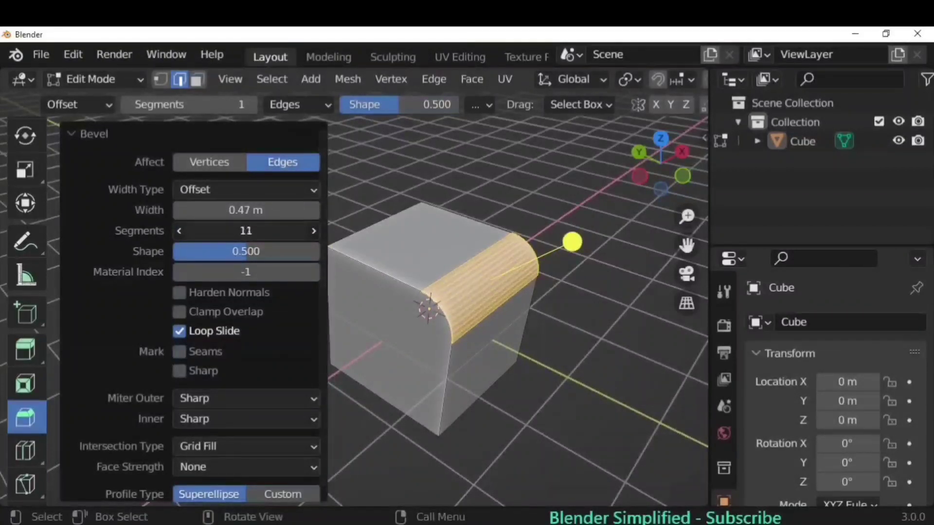
{"action": "mouse_move", "coordinate": [238, 257]}
{"action": "left_mouse_down"}
{"action": "mouse_move", "coordinate": [225, 252]}
{"action": "mouse_move", "coordinate": [265, 251]}
{"action": "mouse_move", "coordinate": [174, 252]}
{"action": "mouse_move", "coordinate": [243, 251]}
{"action": "mouse_move", "coordinate": [222, 251]}
{"action": "left_mouse_up"}
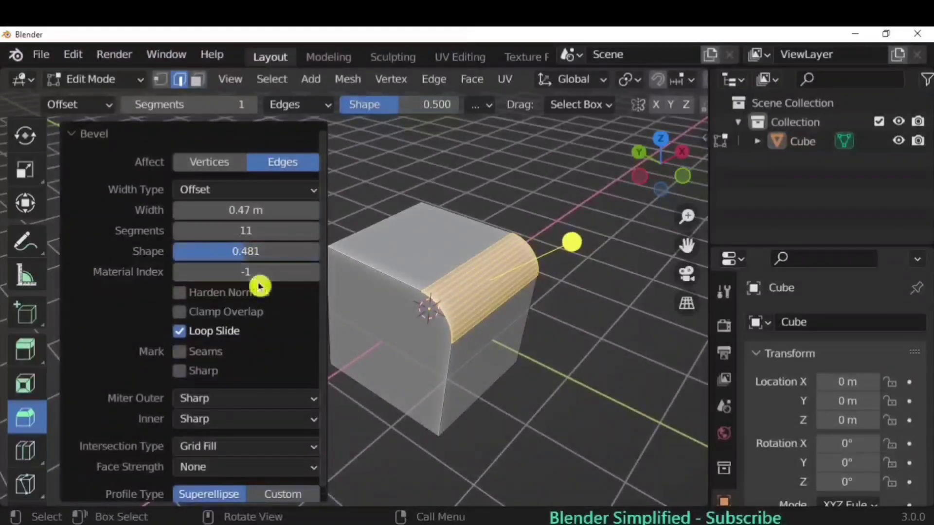
{"action": "scroll", "coordinate": [229, 329], "scroll_direction": "down", "scroll_amount": 1}
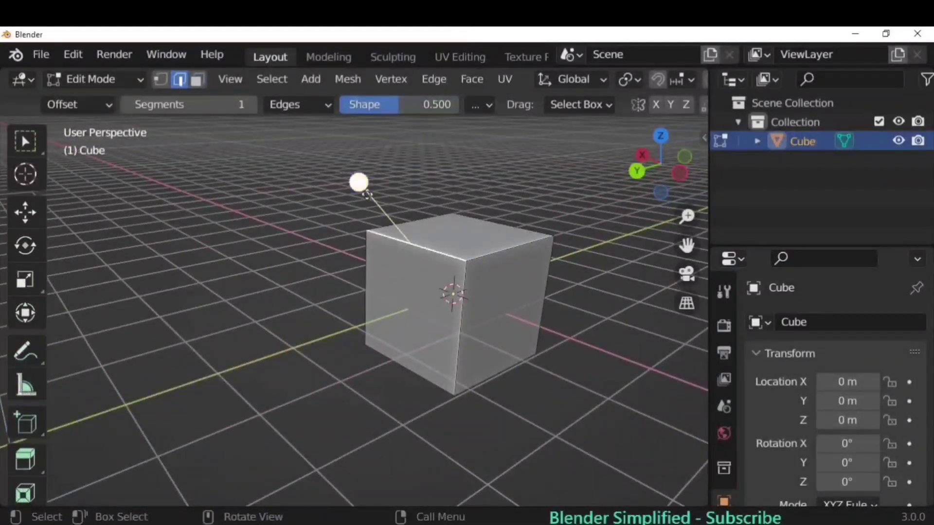
Step: Bevel the cube's top edge again with Ctrl+B and set 5 segments
{"action": "key", "text": "ctrl+b"}
{"action": "left_click", "coordinate": [387, 216]}
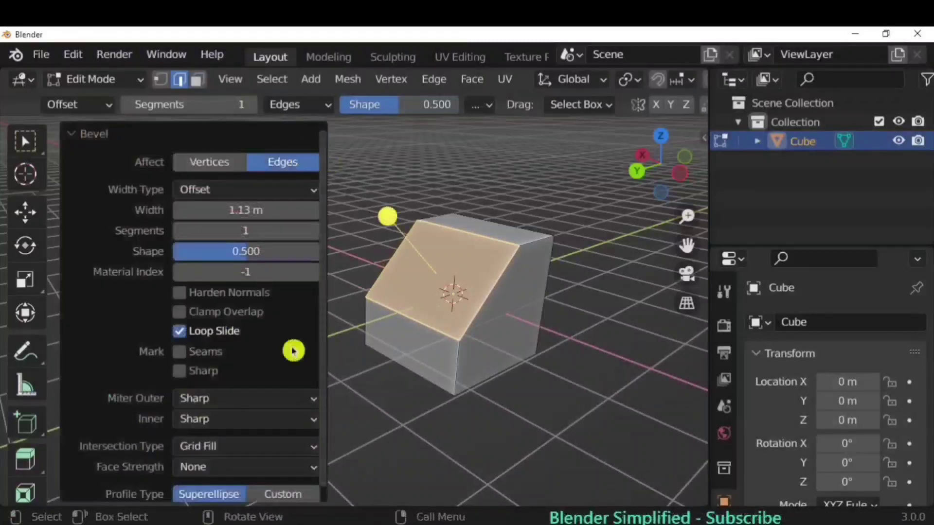
{"action": "left_click", "coordinate": [252, 230]}
{"action": "type", "text": "5"}
{"action": "key", "text": "Return"}
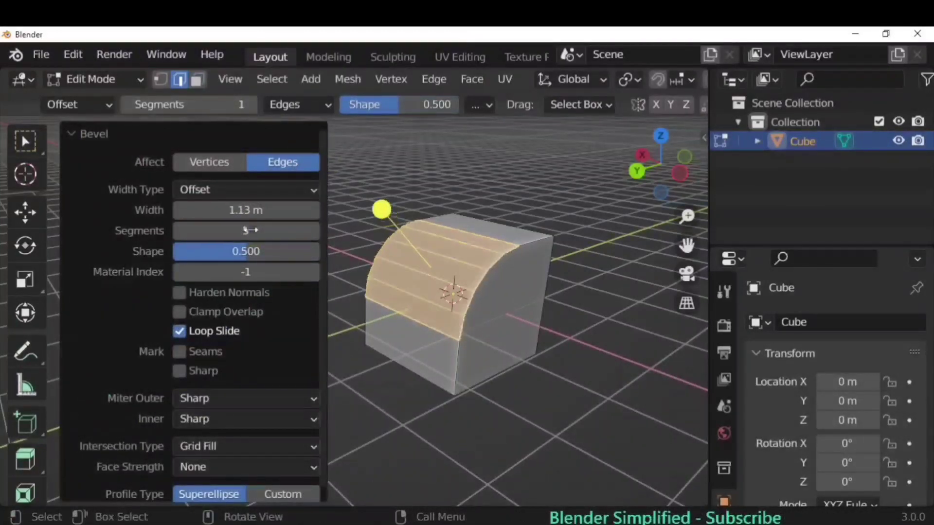
{"action": "scroll", "coordinate": [277, 423], "scroll_direction": "down", "scroll_amount": 1}
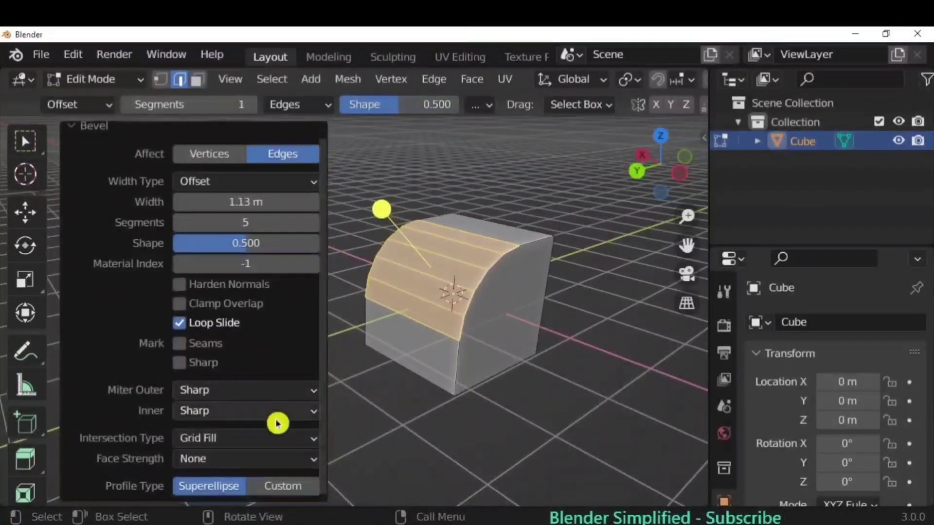
Step: Switch to a Custom profile, try Support Loops and Cornice Molding, and settle on Crown Molding with 12 segments
{"action": "left_click", "coordinate": [285, 486]}
{"action": "scroll", "coordinate": [267, 428], "scroll_direction": "down", "scroll_amount": 10}
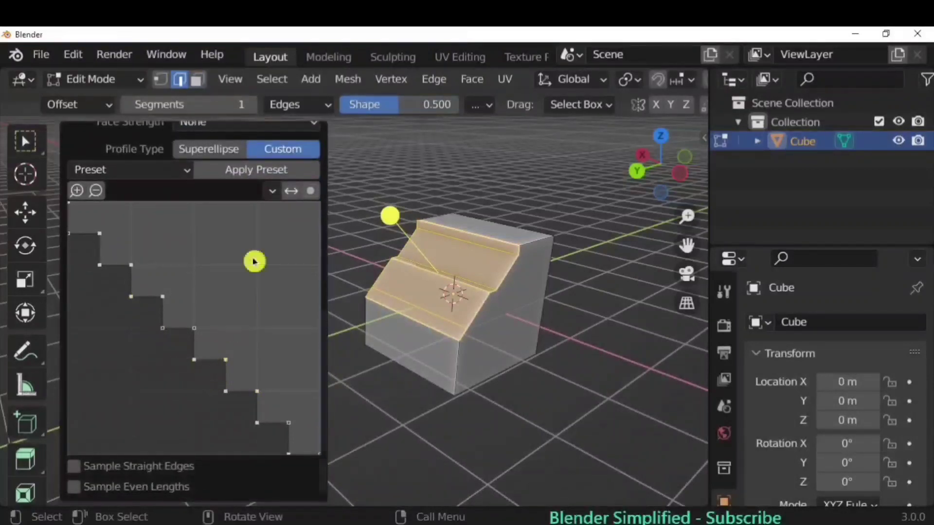
{"action": "left_click", "coordinate": [179, 172]}
{"action": "left_click", "coordinate": [171, 206]}
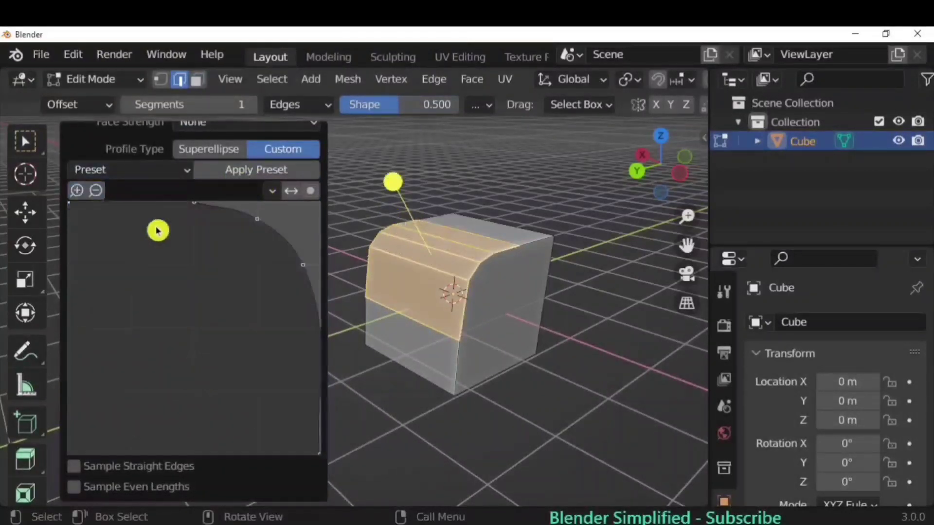
{"action": "scroll", "coordinate": [203, 232], "scroll_direction": "up", "scroll_amount": 1}
{"action": "left_click", "coordinate": [190, 199]}
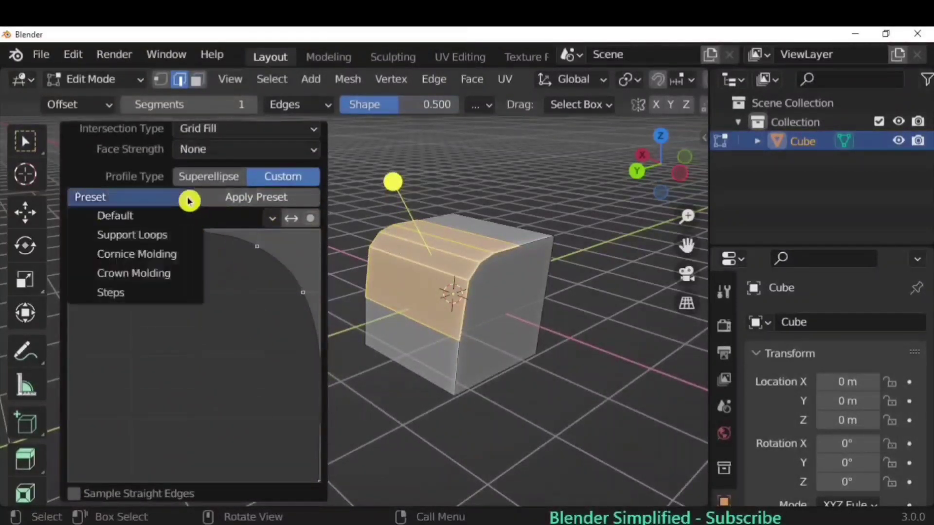
{"action": "left_click", "coordinate": [165, 256]}
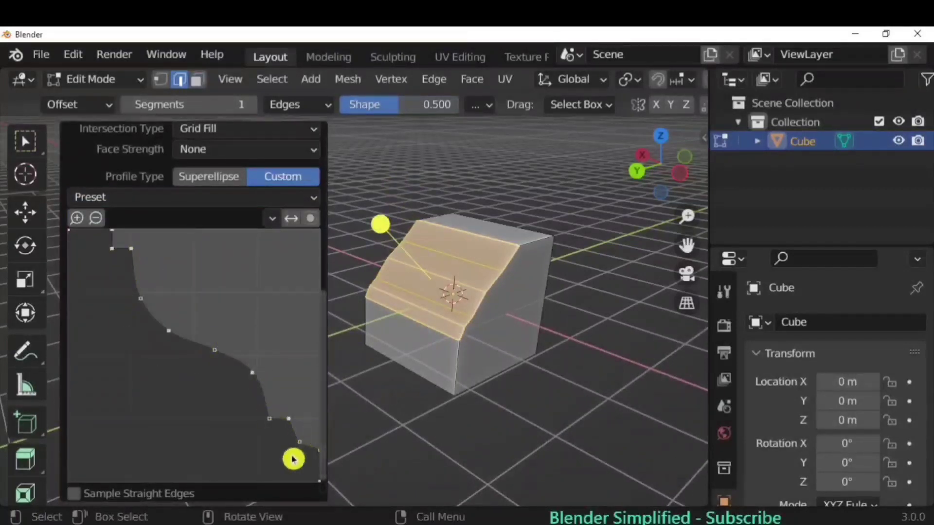
{"action": "left_click", "coordinate": [187, 194]}
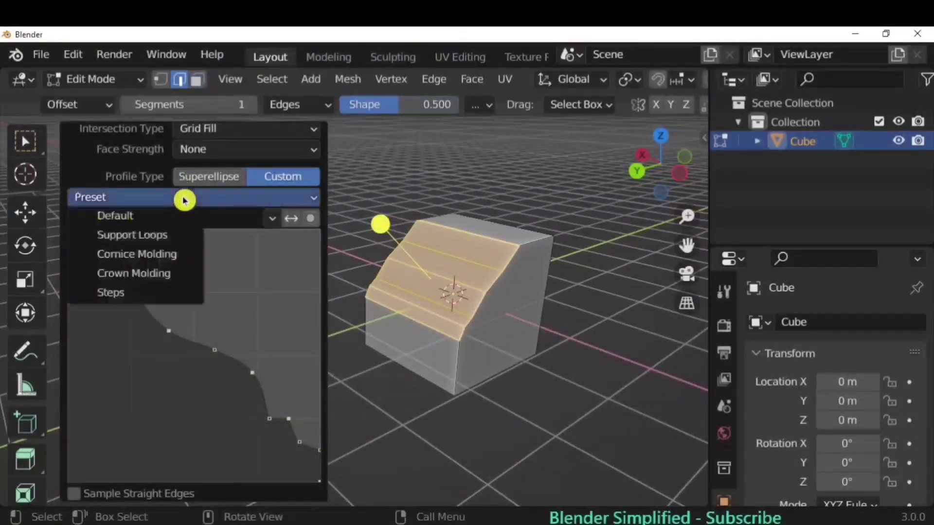
{"action": "left_click", "coordinate": [142, 272]}
{"action": "scroll", "coordinate": [267, 309], "scroll_direction": "up", "scroll_amount": 10}
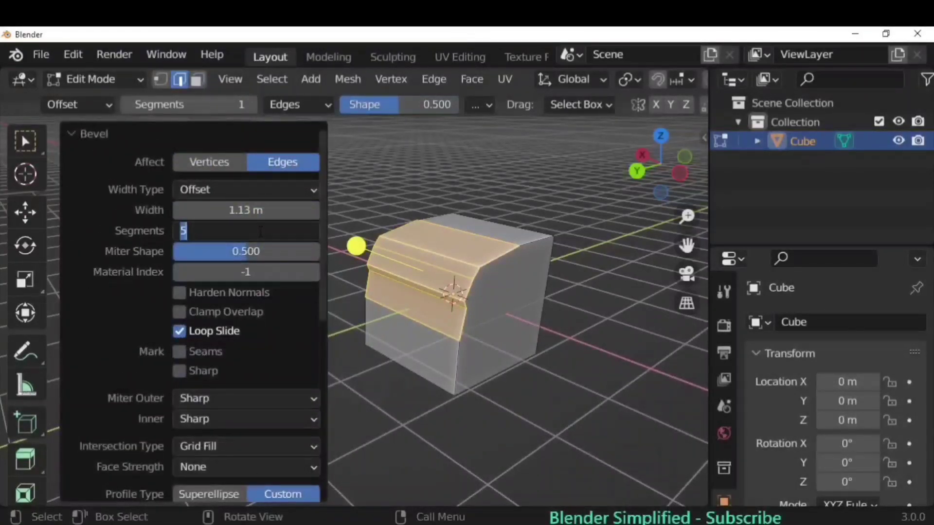
{"action": "key", "text": "Return"}
Step: Set the top-edge bevel to 15 segments
{"action": "middle_click_drag", "start_coordinate": [545, 317], "coordinate": [469, 260]}
{"action": "scroll", "coordinate": [273, 362], "scroll_direction": "down", "scroll_amount": 12}
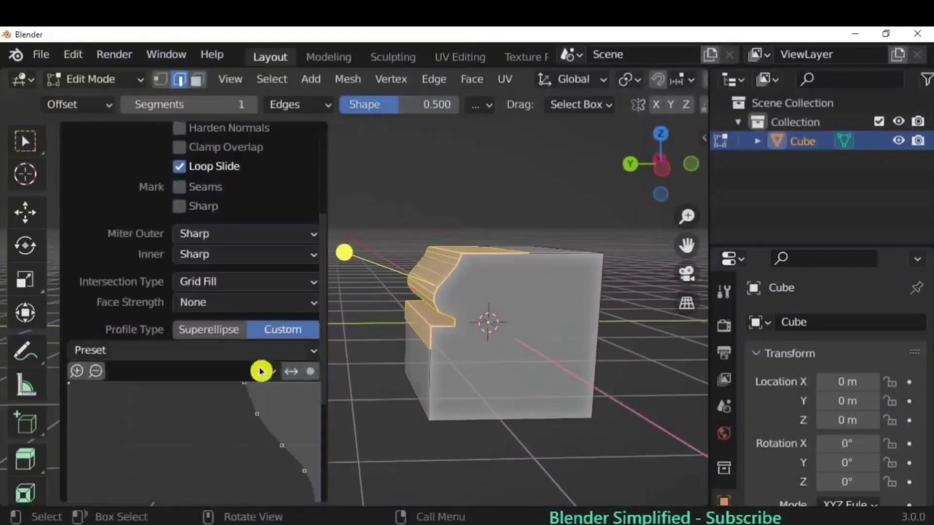
{"action": "scroll", "coordinate": [257, 389], "scroll_direction": "up", "scroll_amount": 6}
{"action": "scroll", "coordinate": [275, 393], "scroll_direction": "up", "scroll_amount": 4}
{"action": "left_click", "coordinate": [270, 176]}
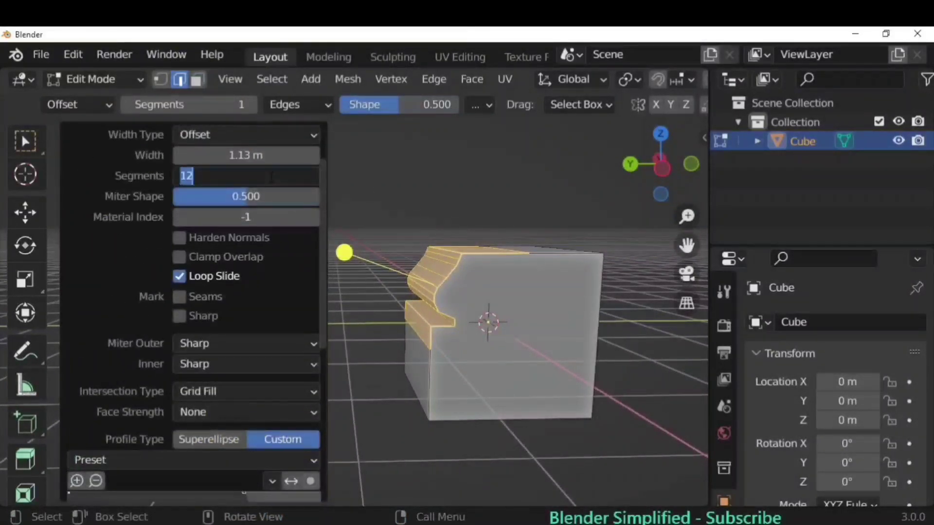
{"action": "key", "text": "Return"}
{"action": "scroll", "coordinate": [250, 366], "scroll_direction": "down", "scroll_amount": 5}
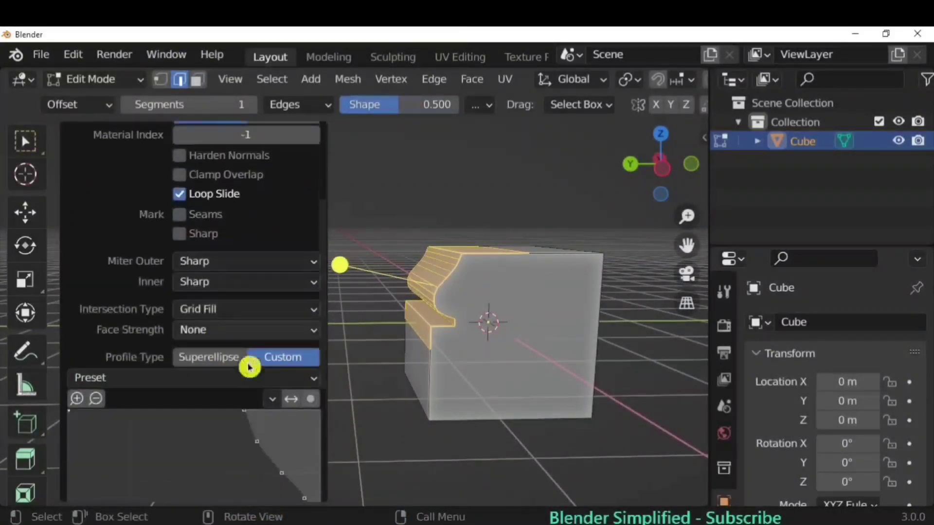
Step: Try the Steps, Support Loops and Cornice Molding profile presets on the bevel
{"action": "left_click", "coordinate": [205, 362]}
{"action": "left_click", "coordinate": [141, 443]}
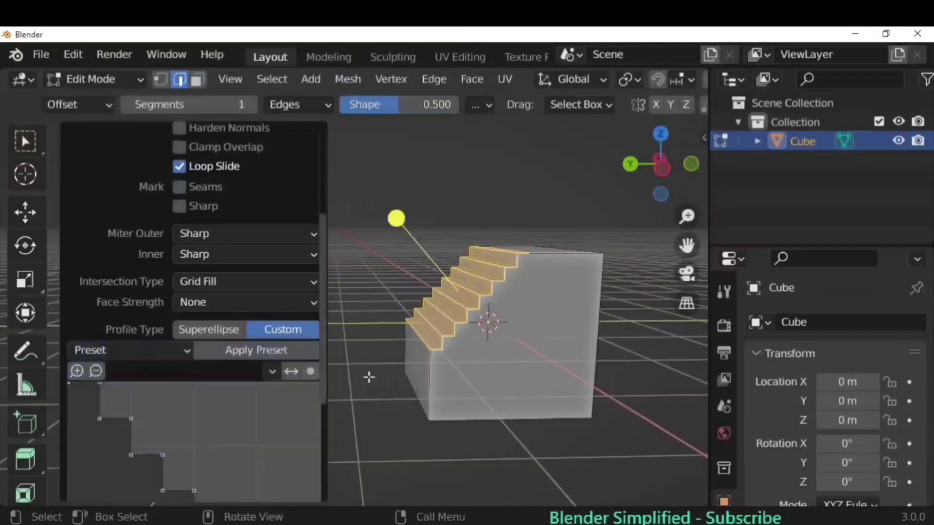
{"action": "scroll", "coordinate": [244, 431], "scroll_direction": "down", "scroll_amount": 3}
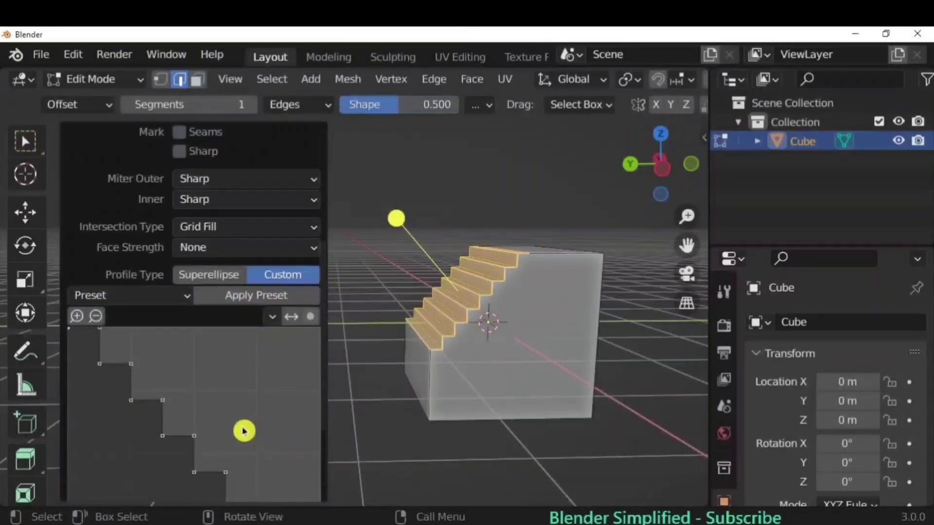
{"action": "left_click", "coordinate": [158, 297]}
{"action": "left_click", "coordinate": [161, 336]}
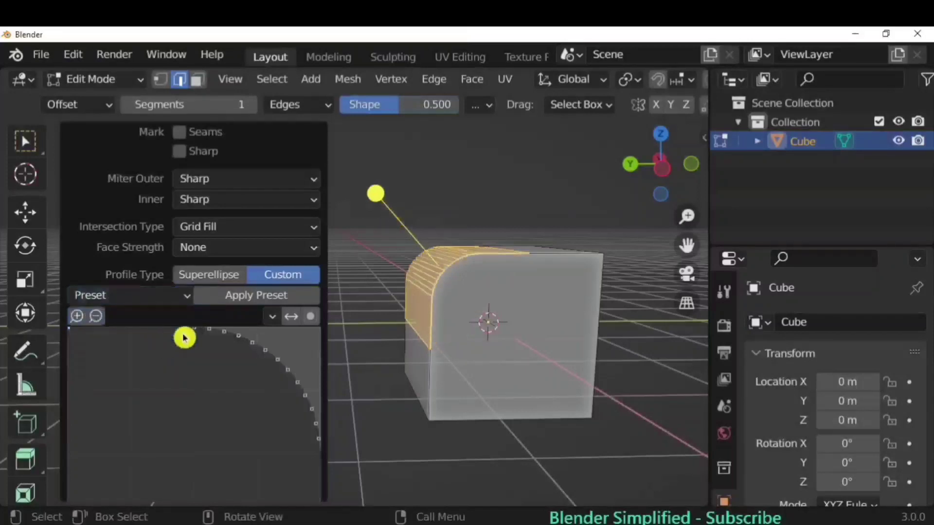
{"action": "left_click", "coordinate": [195, 295]}
{"action": "left_click", "coordinate": [183, 354]}
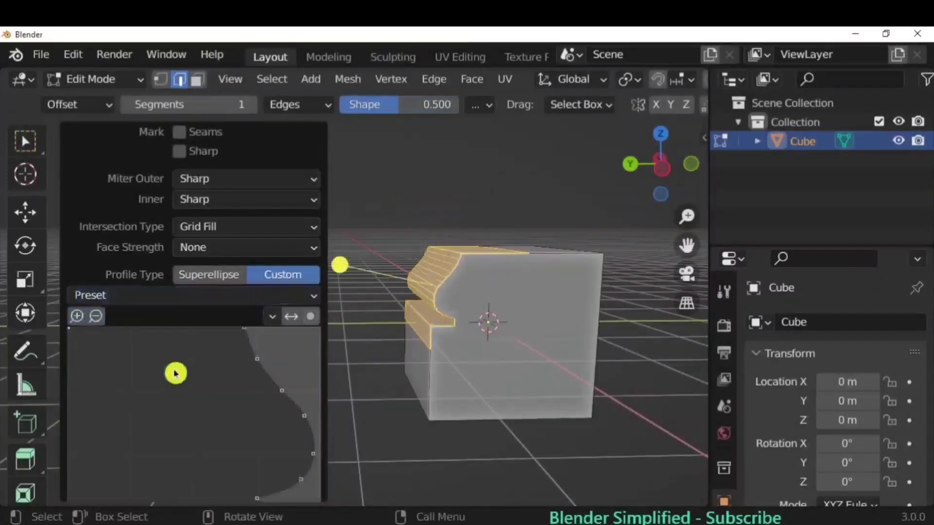
{"action": "left_click", "coordinate": [192, 295]}
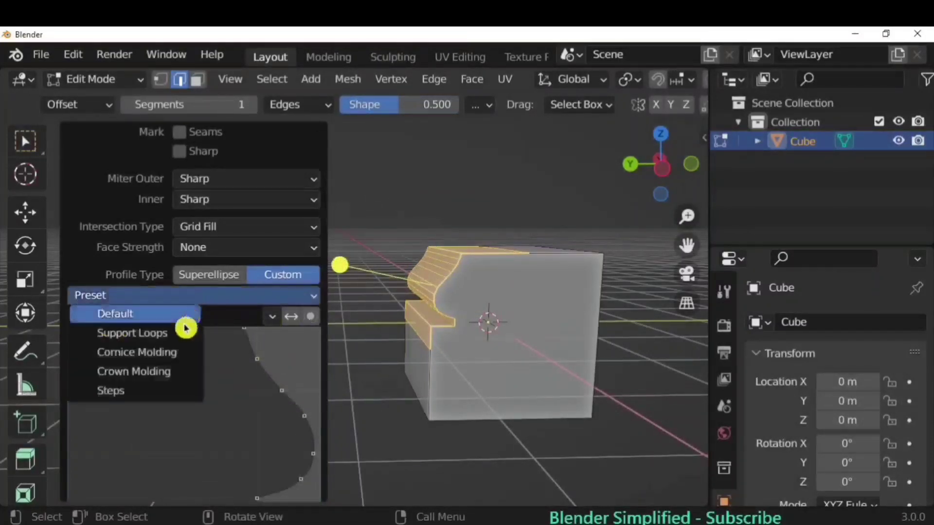
{"action": "left_click", "coordinate": [182, 352]}
Step: Reshape the Cornice Molding profile by dragging two curve points upward
{"action": "scroll", "coordinate": [161, 350], "scroll_direction": "down", "scroll_amount": 3}
{"action": "scroll", "coordinate": [161, 351], "scroll_direction": "down", "scroll_amount": 2}
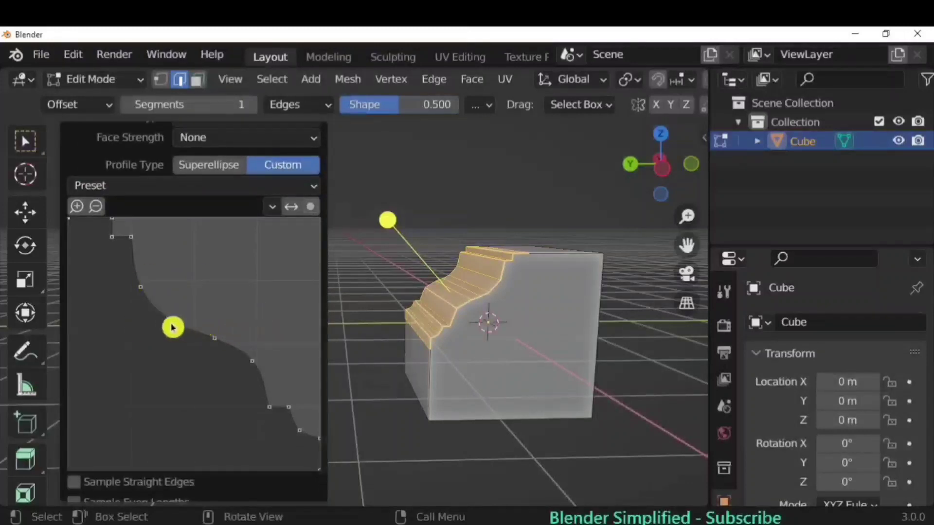
{"action": "left_click", "coordinate": [172, 326]}
{"action": "left_click_drag", "start_coordinate": [133, 313], "coordinate": [233, 264]}
{"action": "left_click_drag", "start_coordinate": [252, 360], "coordinate": [275, 323]}
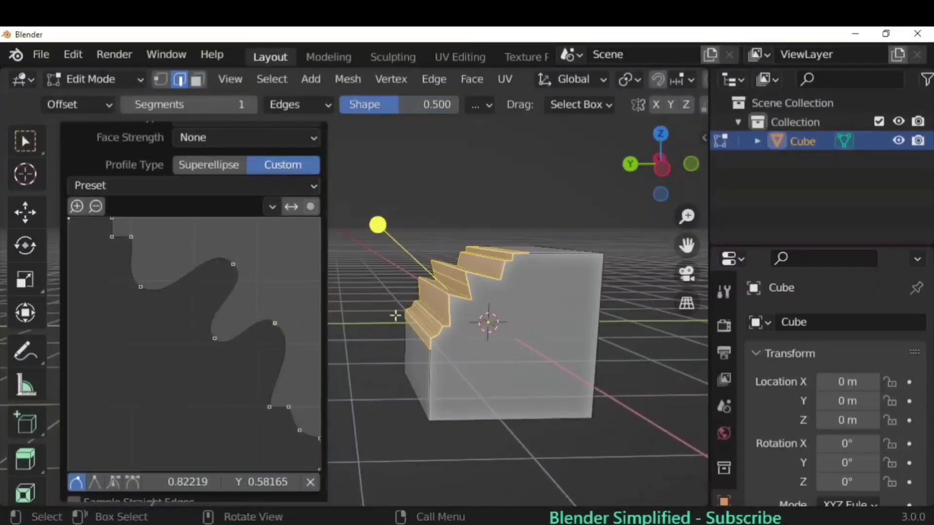
Step: Switch the profile to the Steps preset and move one step corner up-right
{"action": "left_click", "coordinate": [204, 186]}
{"action": "left_click", "coordinate": [141, 275]}
{"action": "left_click_drag", "start_coordinate": [162, 290], "coordinate": [256, 262]}
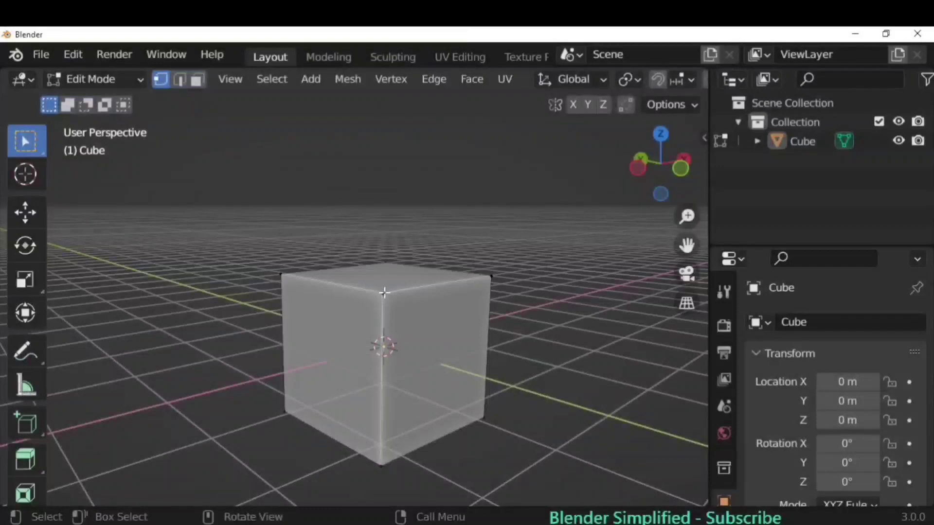
Step: Bevel the selected corner vertex and confirm the bevel width
{"action": "key", "text": "ctrl+b"}
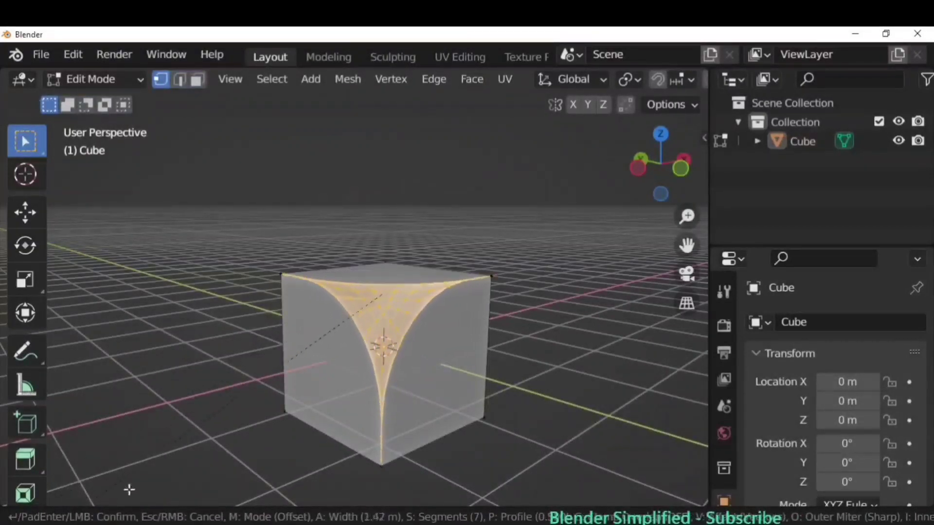
{"action": "left_click", "coordinate": [221, 493]}
{"action": "middle_click_drag", "start_coordinate": [222, 492], "coordinate": [198, 396]}
Step: Set the corner bevel to a single segment
{"action": "left_click", "coordinate": [124, 492]}
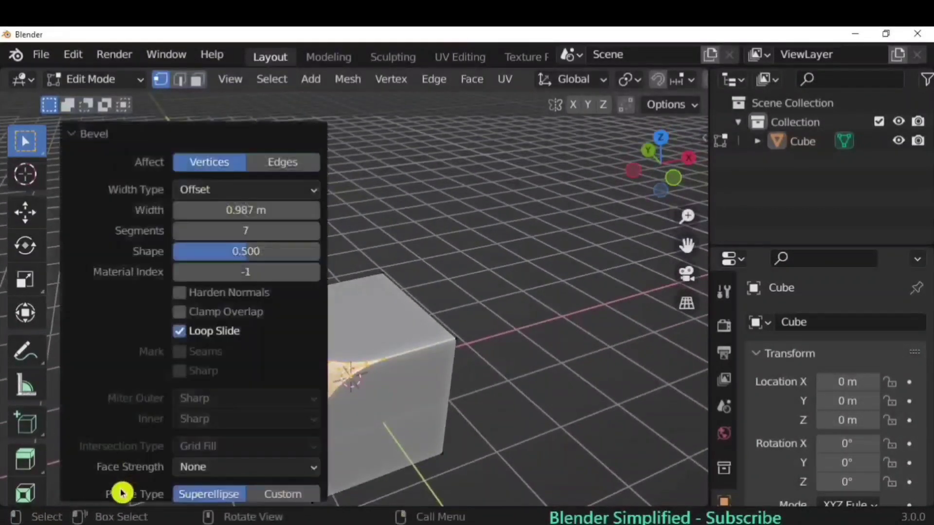
{"action": "left_click", "coordinate": [259, 233]}
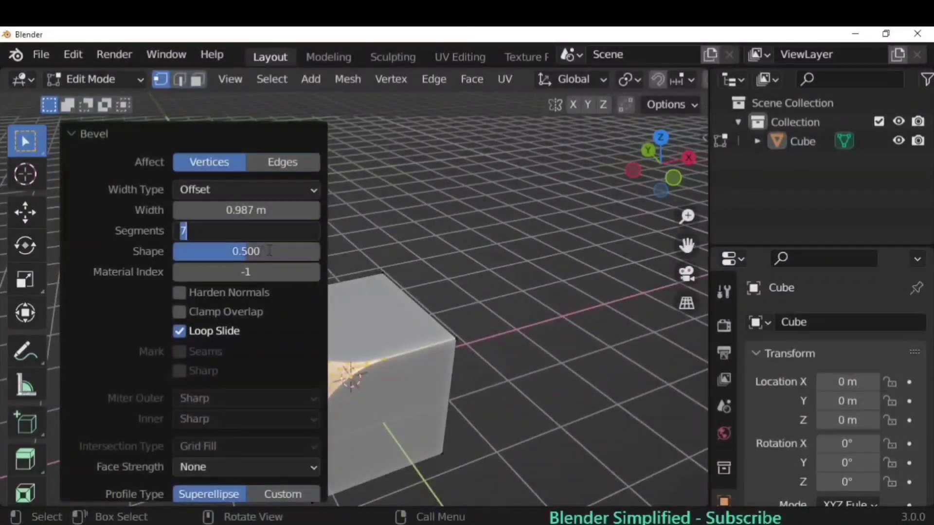
{"action": "type", "text": "1"}
{"action": "key", "text": "Return"}
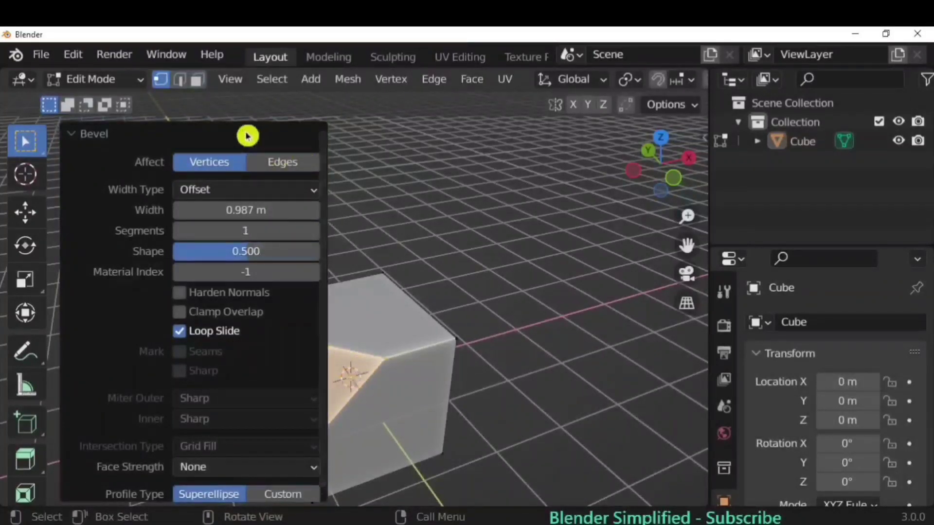
{"action": "left_click", "coordinate": [72, 134]}
Step: Raise the corner bevel to 10 segments for a smoothly rounded corner
{"action": "middle_click_drag", "start_coordinate": [375, 333], "coordinate": [477, 319]}
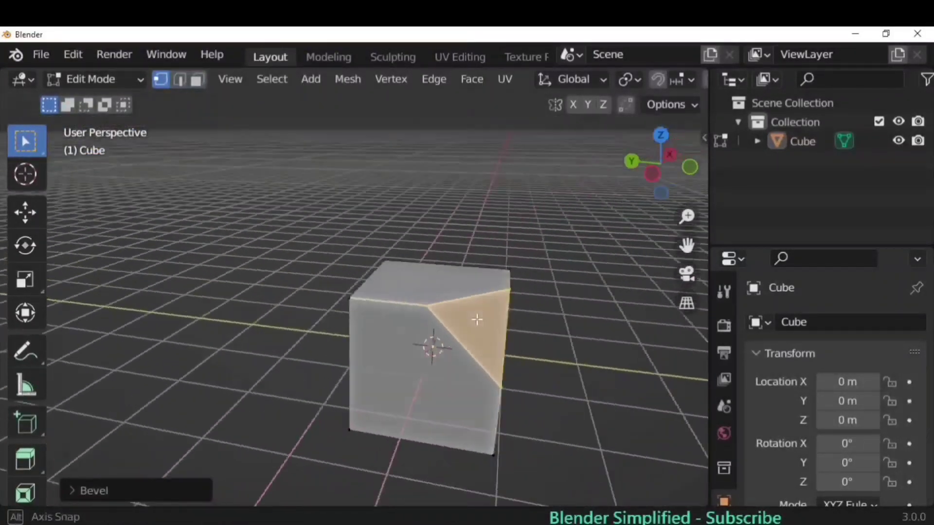
{"action": "left_click", "coordinate": [95, 491]}
{"action": "double_click", "coordinate": [246, 230]}
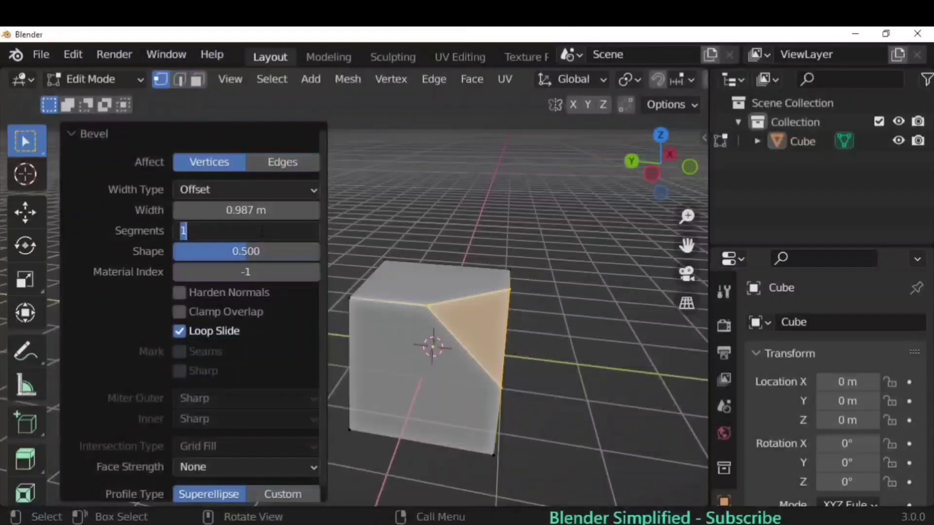
{"action": "type", "text": "10"}
{"action": "key", "text": "Return"}
{"action": "scroll", "coordinate": [560, 313], "scroll_direction": "up", "scroll_amount": 5}
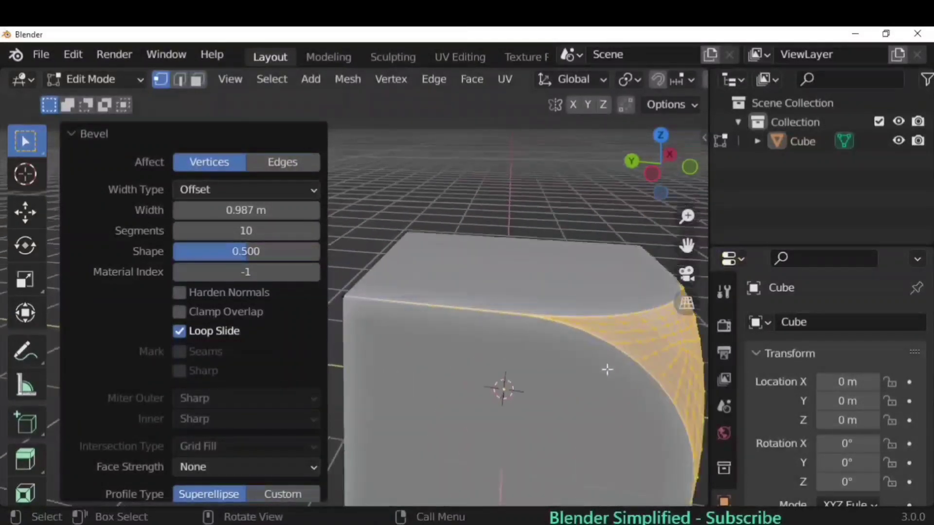